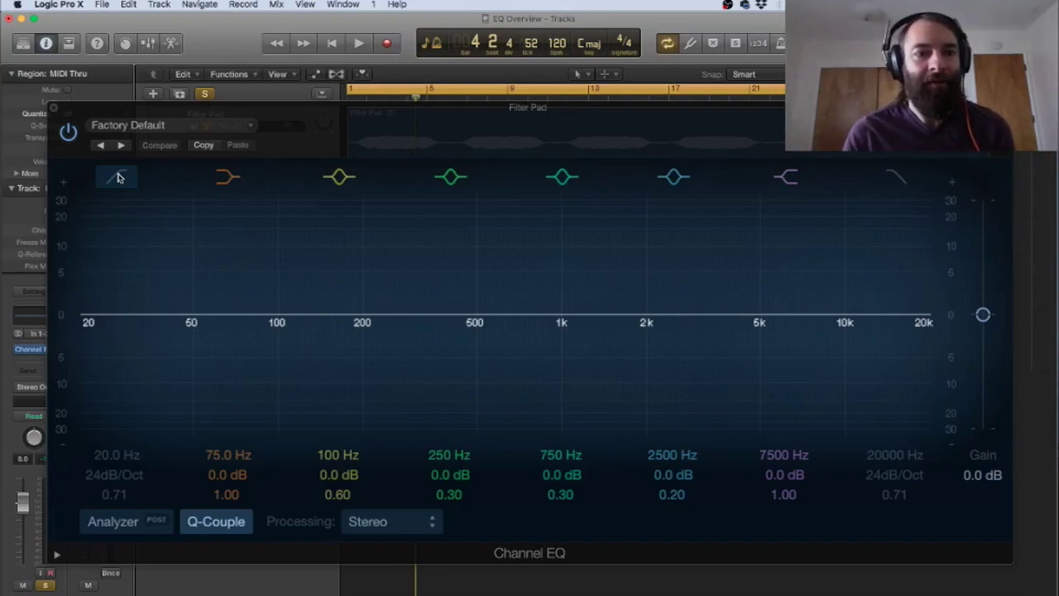
# Step: Enable the low-cut band and sweep its frequency, settling at 49 Hz with a 24dB/Oct slope
pyautogui.click(124, 179)
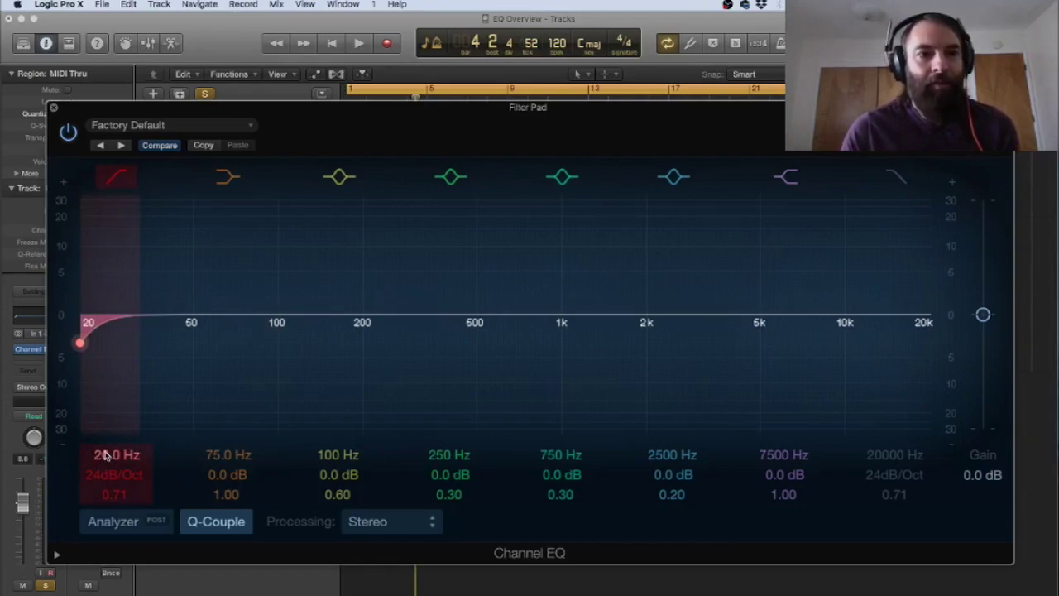
pyautogui.moveTo(103, 457); pyautogui.dragTo(104, 380)
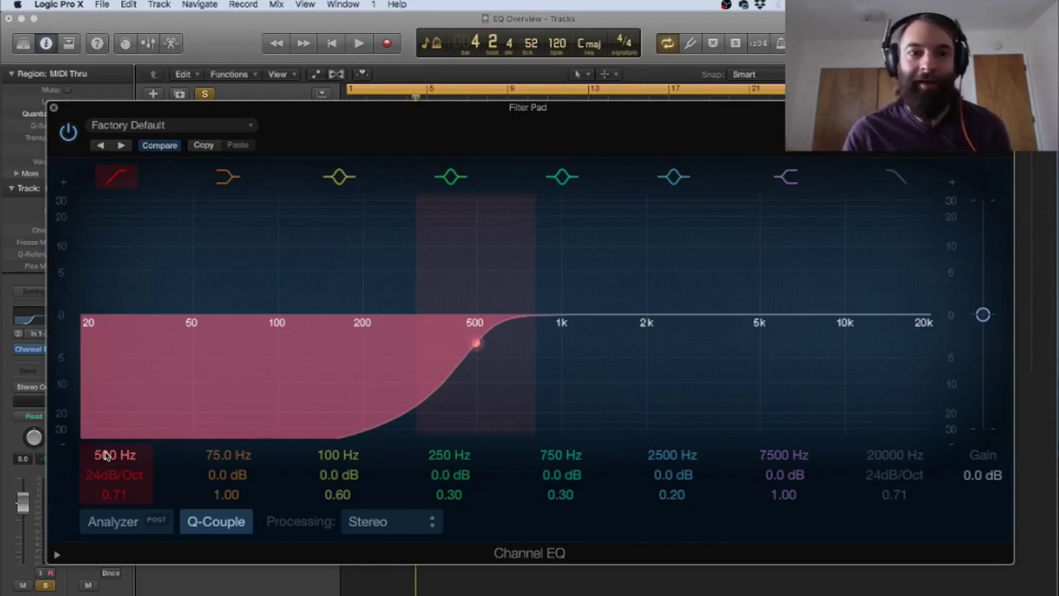
pyautogui.moveTo(106, 456); pyautogui.dragTo(106, 505)
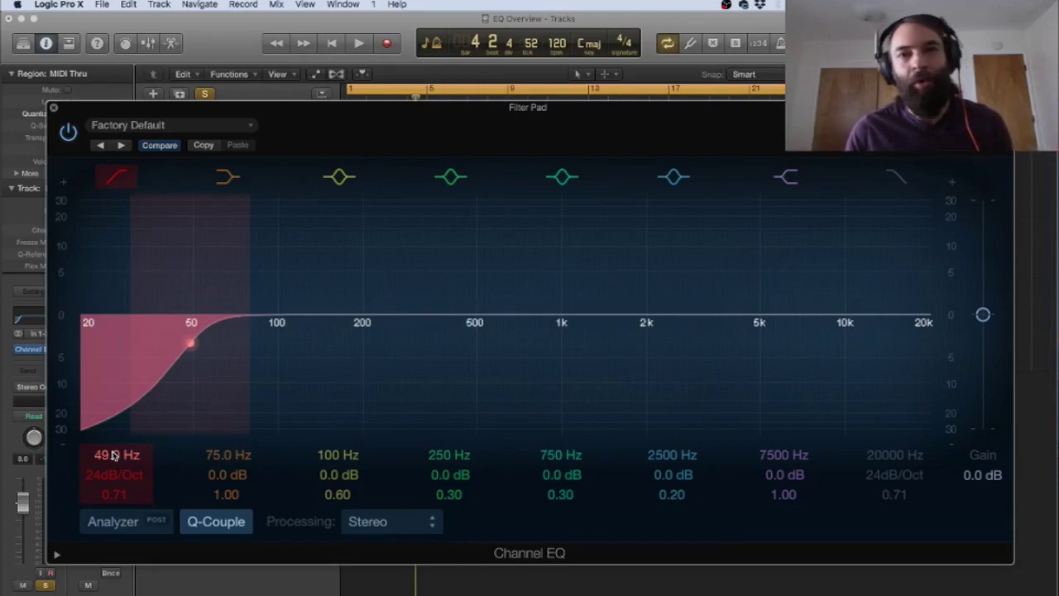
# Step: Enter 80 Hz as the low-cut frequency
pyautogui.doubleClick(114, 454)
pyautogui.write('80')
pyautogui.press('Return')
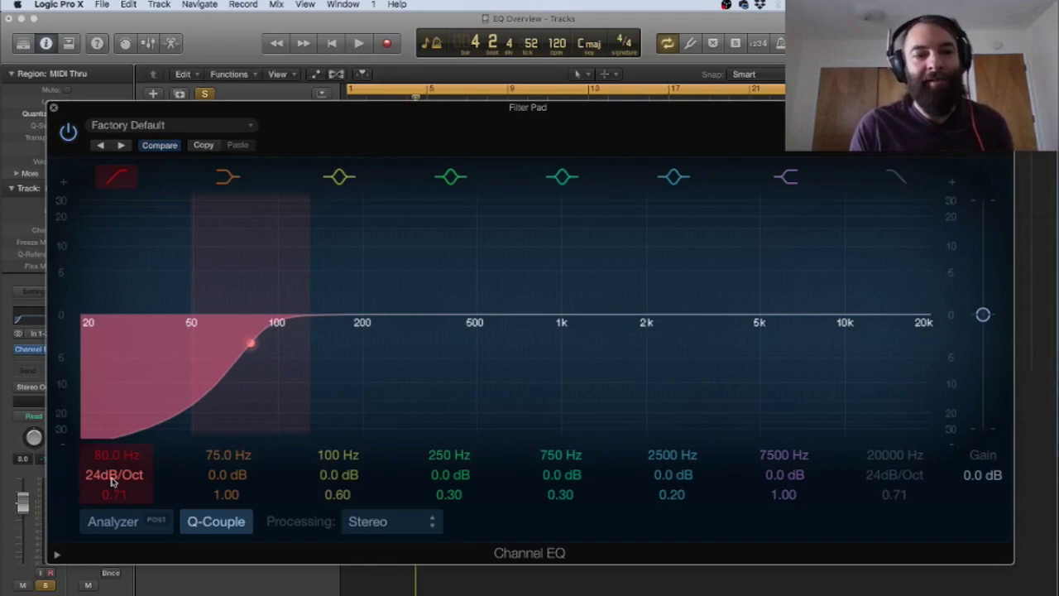
# Step: Try gentler low-cut slopes, then set the slope to 48dB/Oct
pyautogui.moveTo(115, 482); pyautogui.dragTo(114, 472)
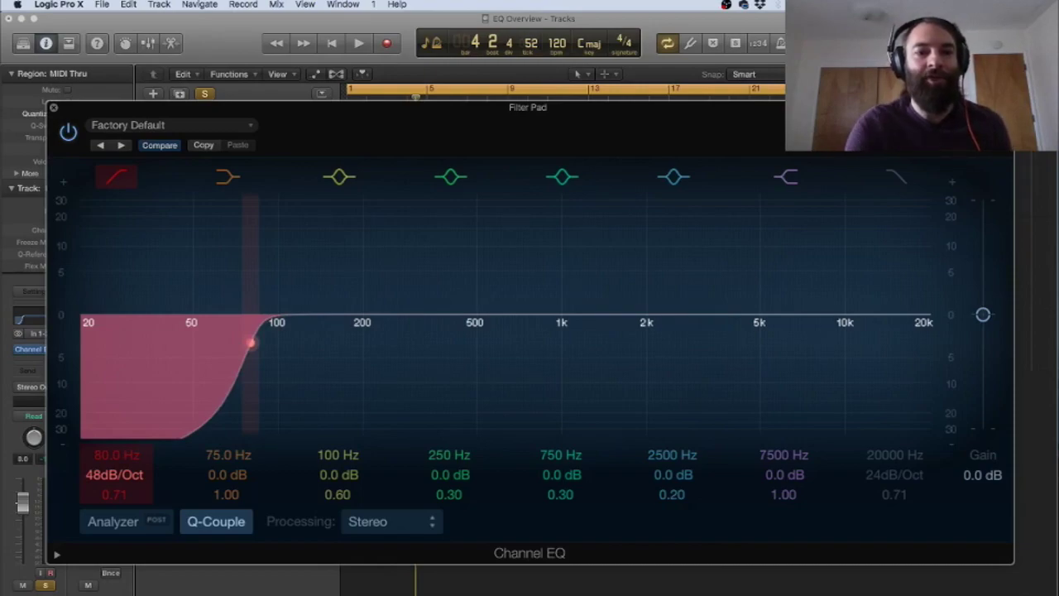
pyautogui.moveTo(114, 474); pyautogui.dragTo(114, 497)
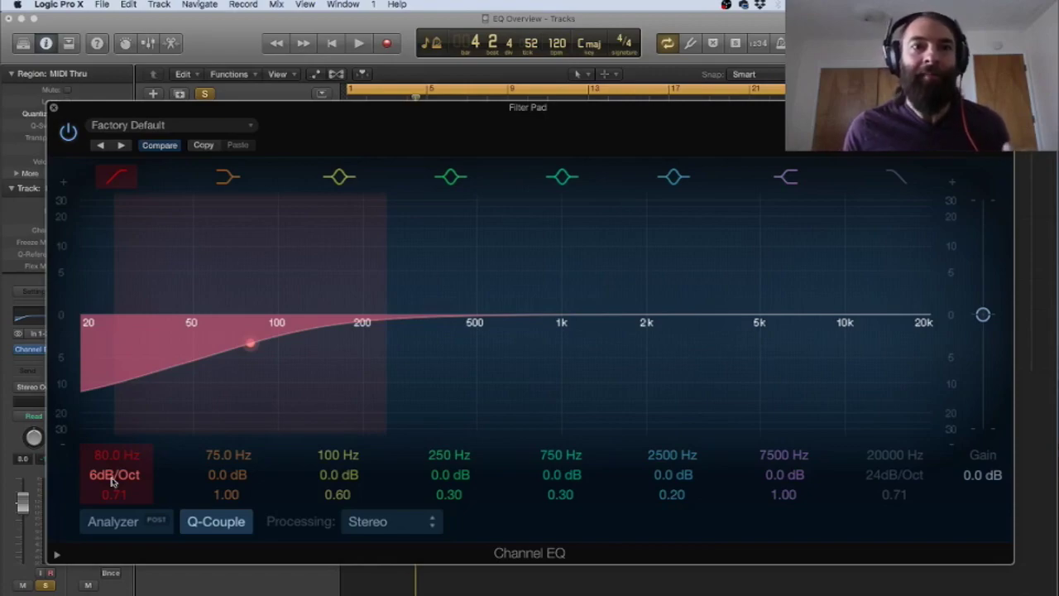
pyautogui.scroll(5, 113, 476)
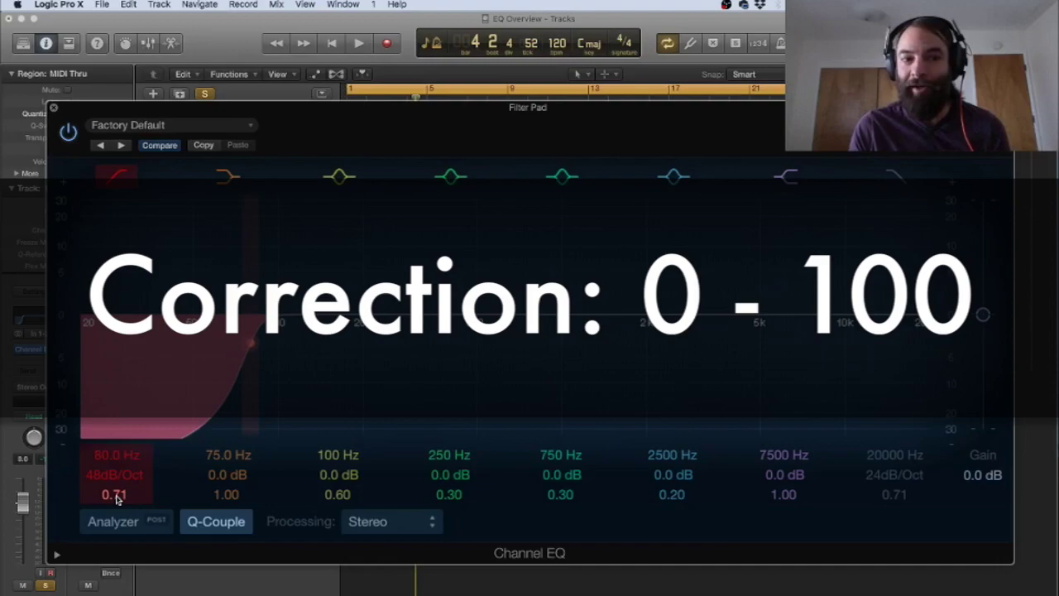
# Step: Set the low-cut Q to 1.00, then raise it into a resonant peak
pyautogui.doubleClick(113, 495)
pyautogui.write('1')
pyautogui.press('Return')
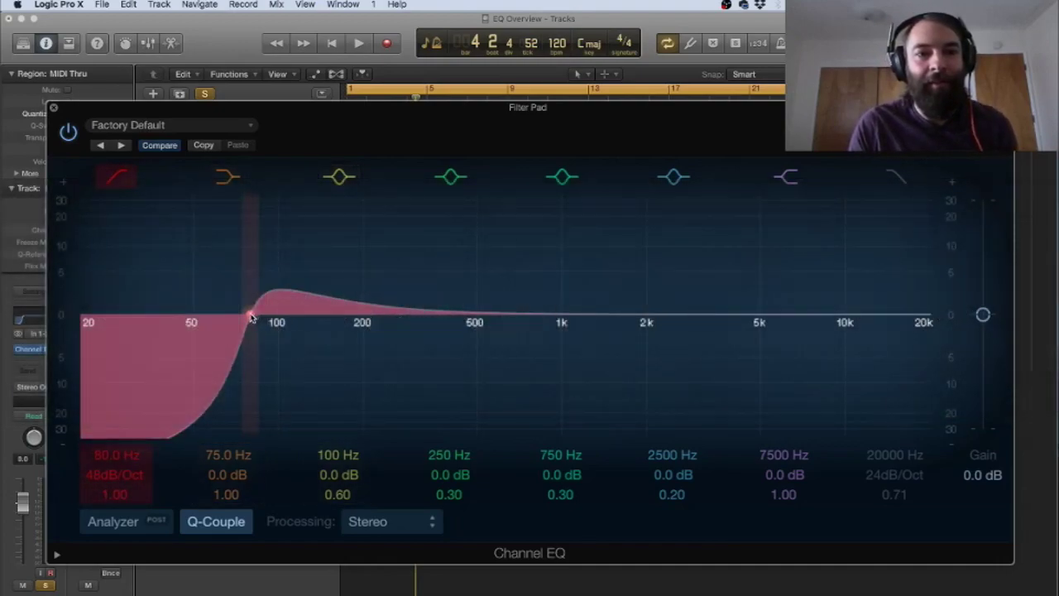
pyautogui.moveTo(252, 317); pyautogui.dragTo(218, 292)
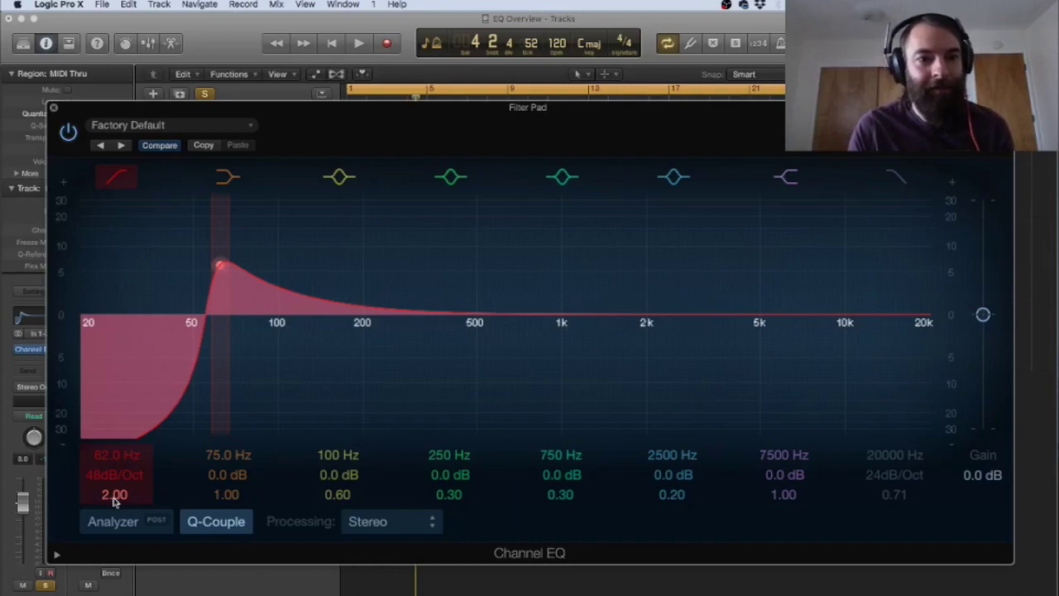
# Step: Lower the low-cut Q to 0.10 and shift the cutoff up to 81 Hz
pyautogui.doubleClick(115, 494)
pyautogui.write('0.1')
pyautogui.press('Return')
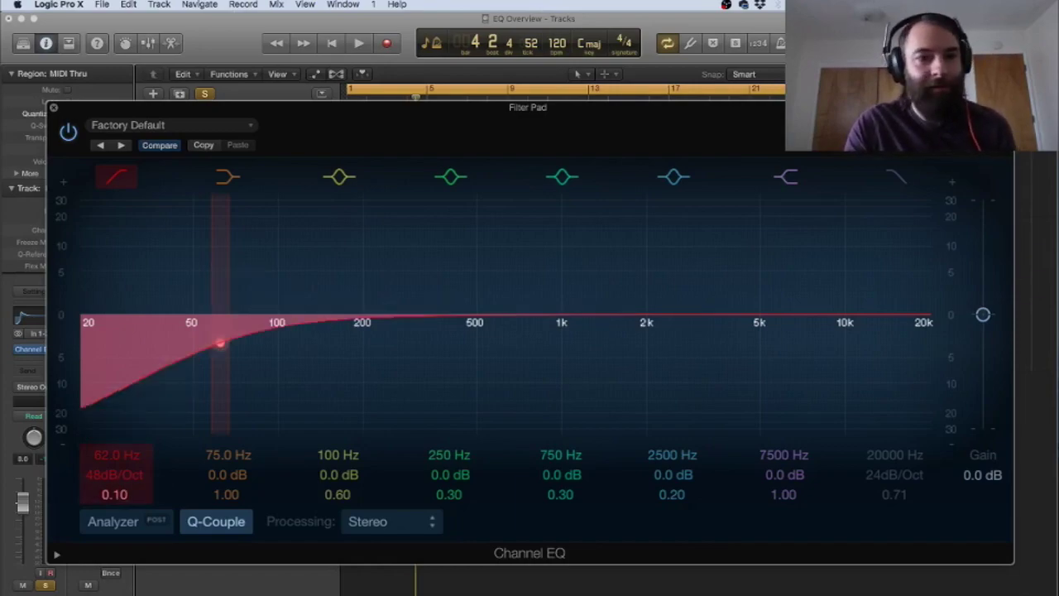
pyautogui.moveTo(225, 339); pyautogui.dragTo(254, 316)
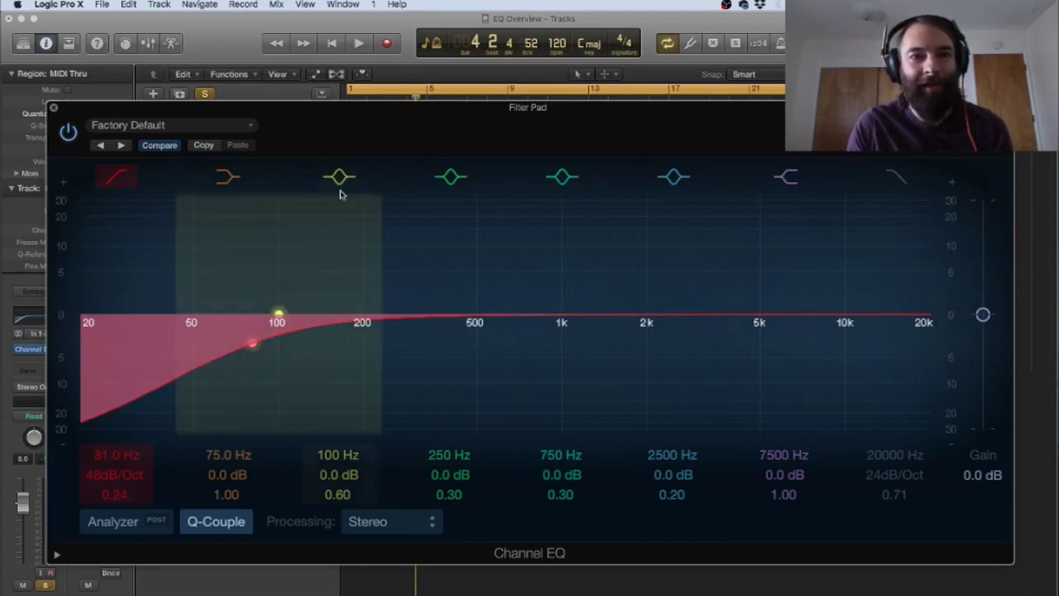
# Step: Switch off the low-cut band and boost the 75 Hz low shelf, sweeping it to about 225 Hz
pyautogui.click(116, 177)
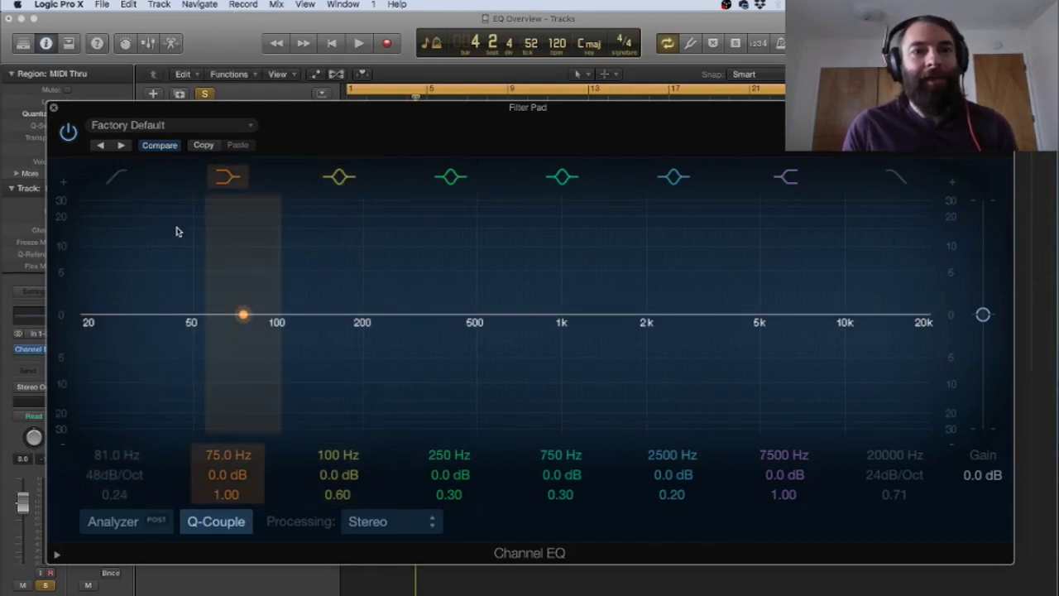
pyautogui.click(220, 175)
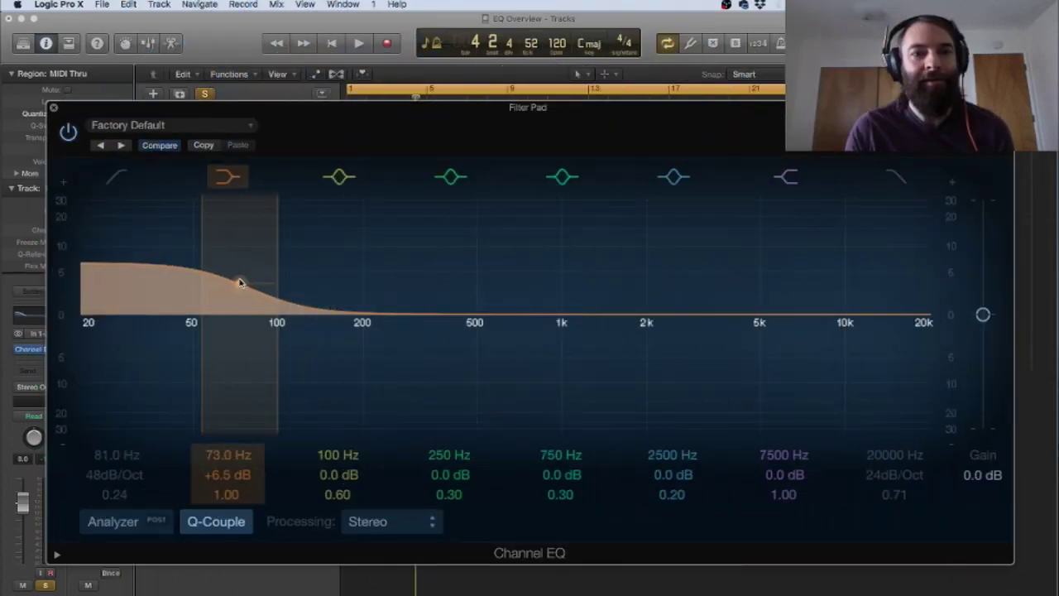
pyautogui.moveTo(240, 283); pyautogui.dragTo(500, 289)
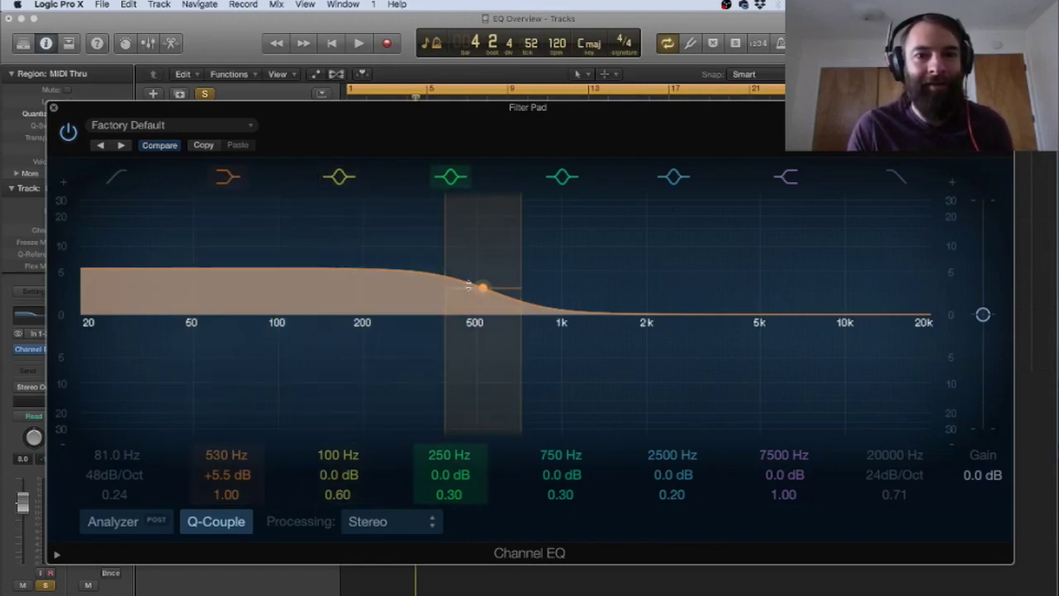
pyautogui.moveTo(483, 287); pyautogui.dragTo(360, 278)
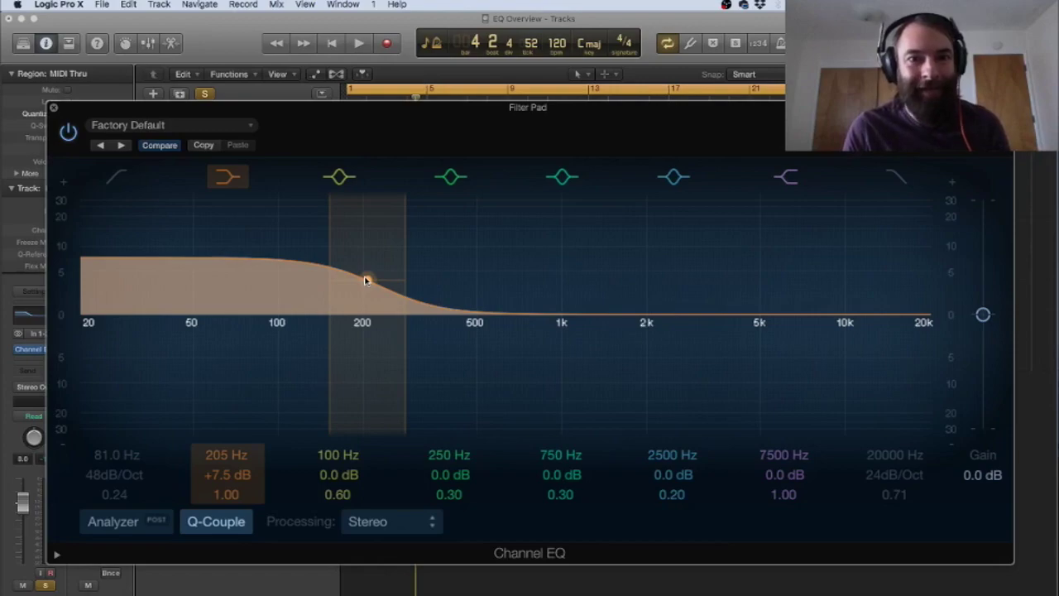
# Step: Turn the low shelf into a -5.5 dB cut at 205 Hz, then switch it off
pyautogui.moveTo(369, 282); pyautogui.dragTo(370, 345)
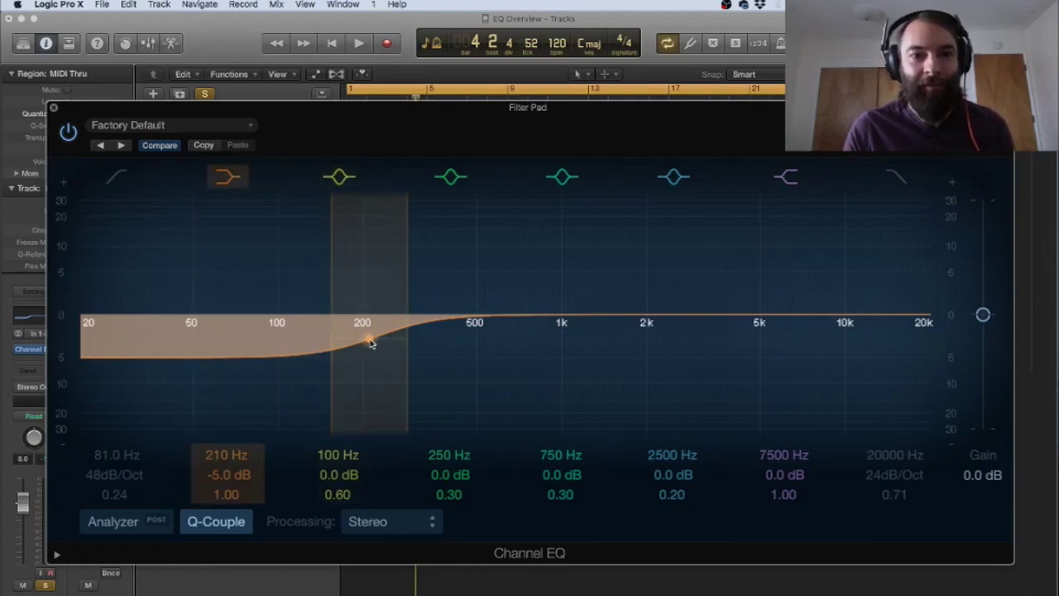
pyautogui.moveTo(370, 343); pyautogui.dragTo(366, 341)
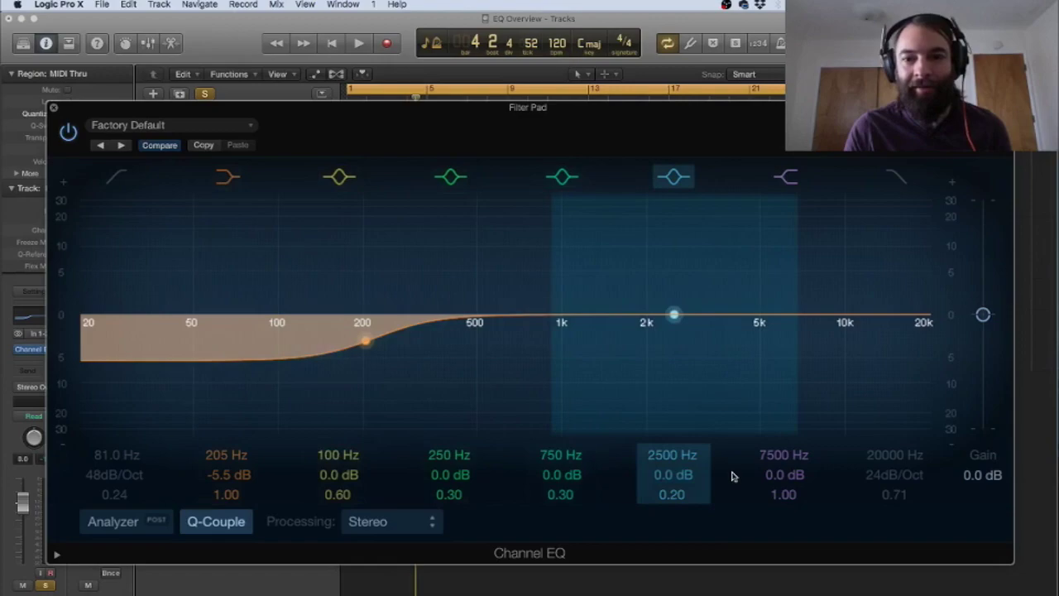
pyautogui.click(229, 176)
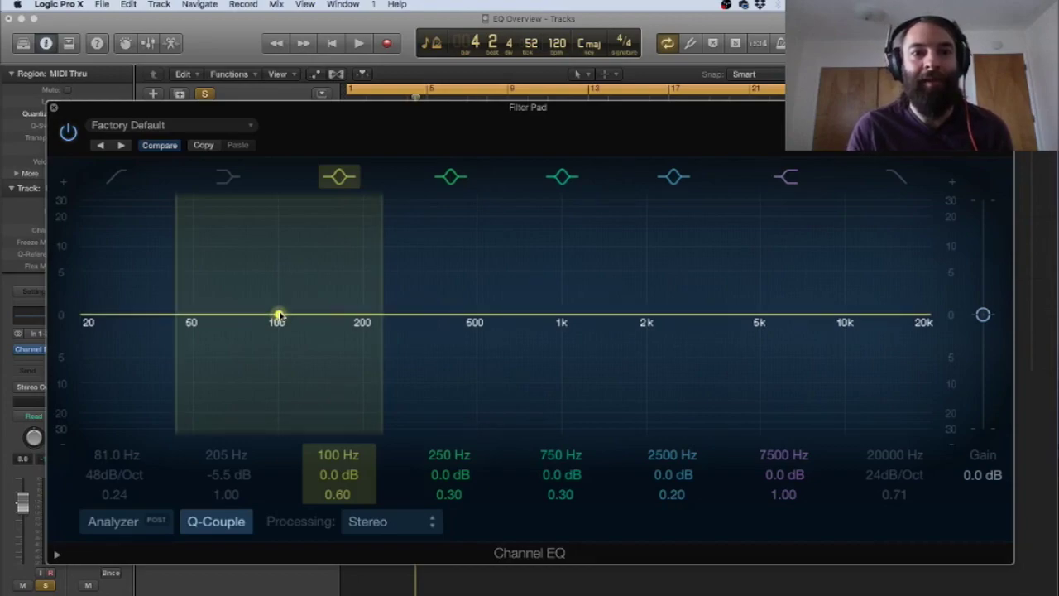
# Step: Boost the 100 Hz bell band to +12.0 dB, widen it to Q 0.10 and move it higher
pyautogui.moveTo(276, 314); pyautogui.dragTo(332, 284)
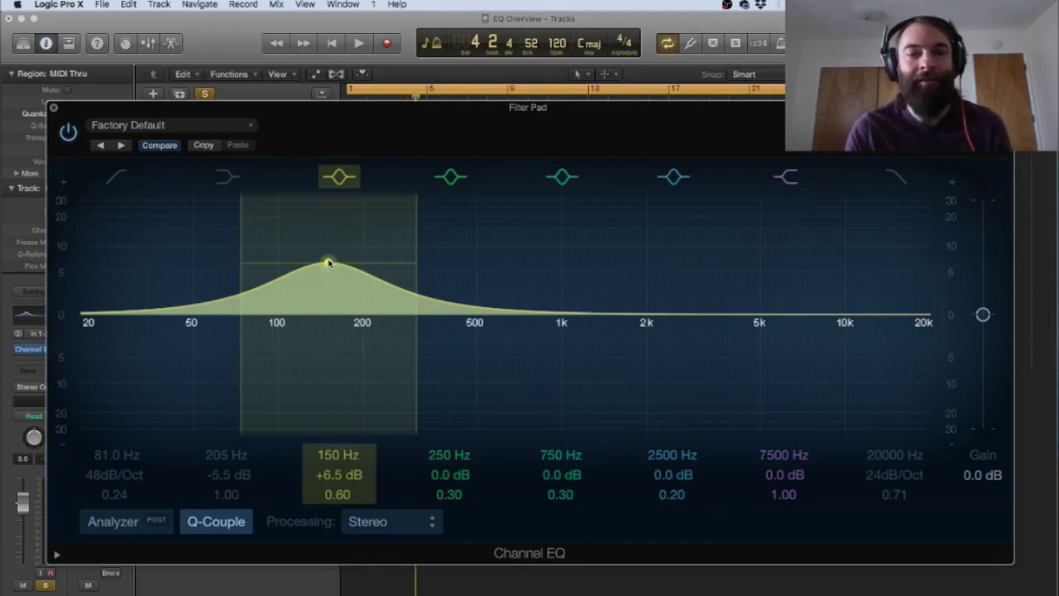
pyautogui.moveTo(329, 263); pyautogui.dragTo(333, 222)
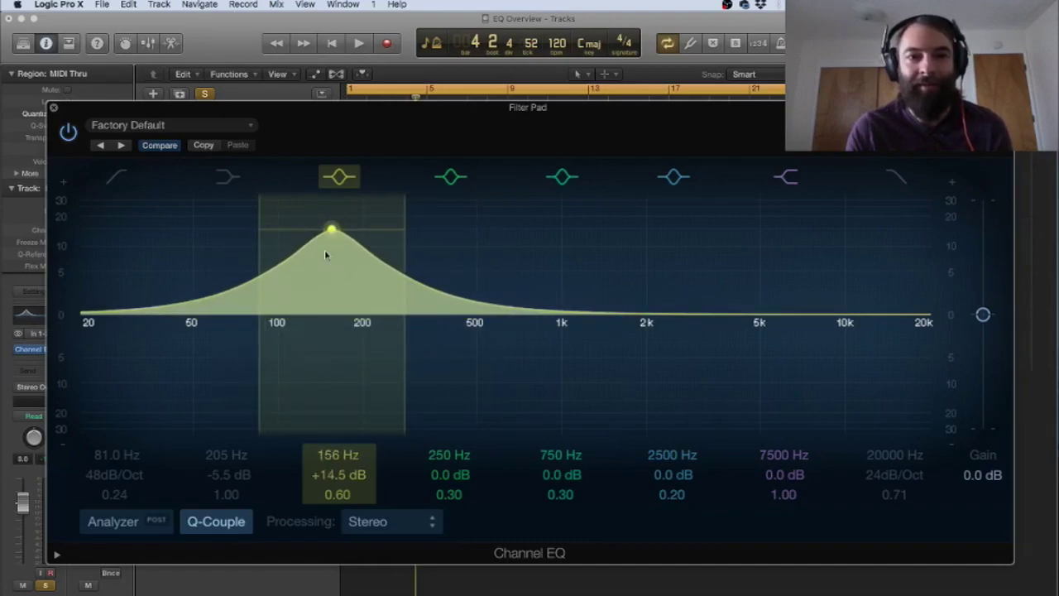
pyautogui.moveTo(332, 232); pyautogui.dragTo(330, 239)
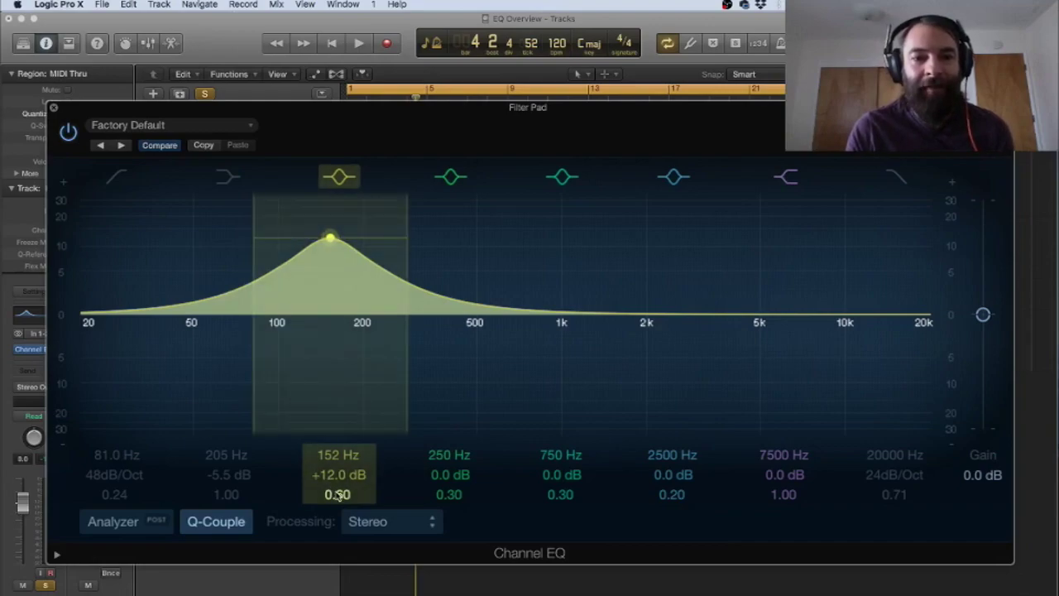
pyautogui.moveTo(337, 494); pyautogui.dragTo(337, 530)
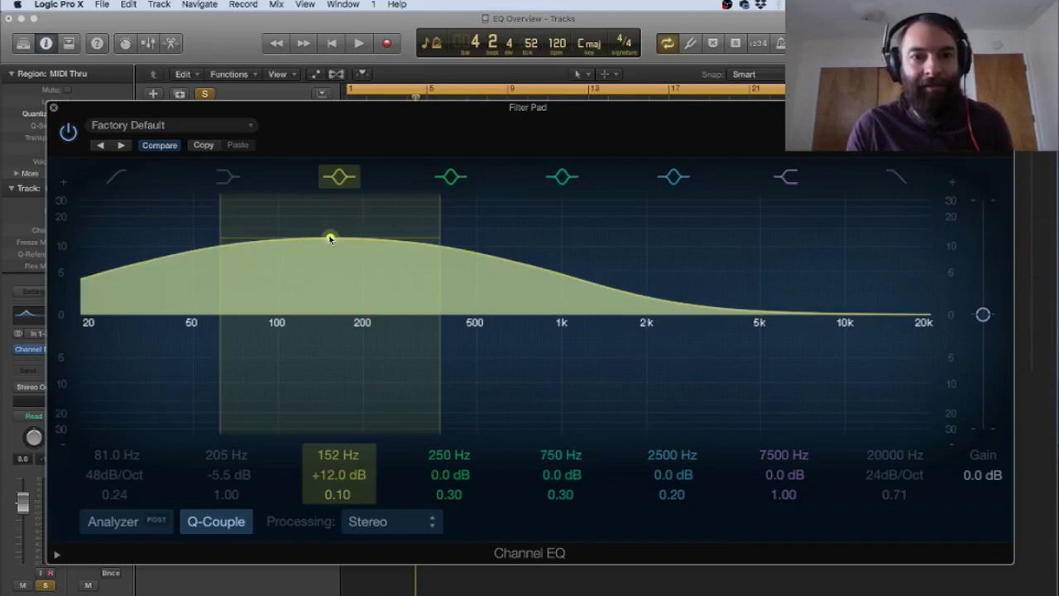
pyautogui.moveTo(331, 238); pyautogui.dragTo(410, 266)
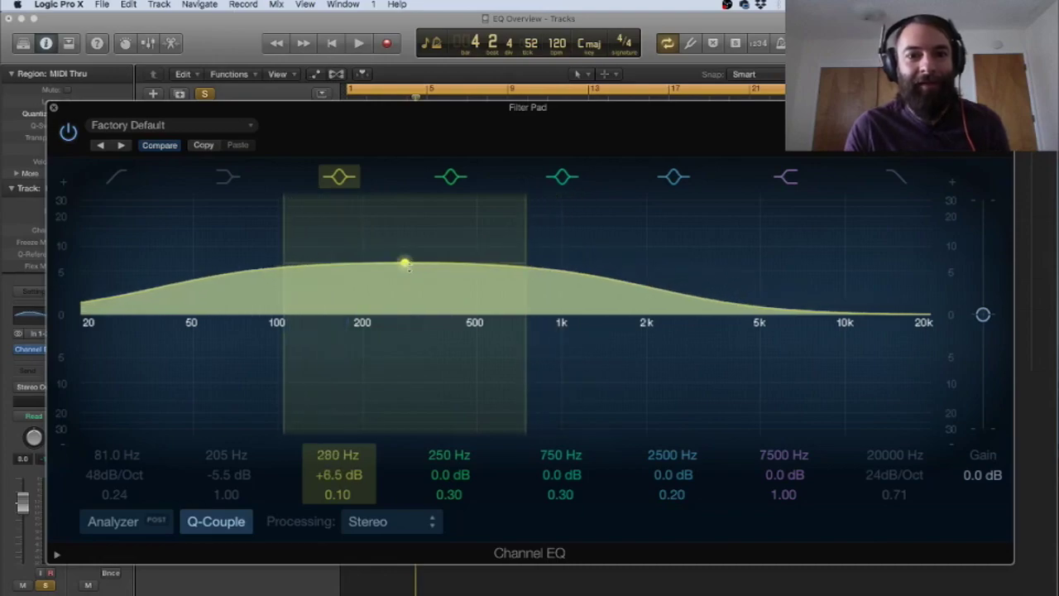
# Step: Set the bell Q to 1.00 and narrow the 280 Hz bell into a sharp spike
pyautogui.doubleClick(337, 494)
pyautogui.write('1')
pyautogui.press('Return')
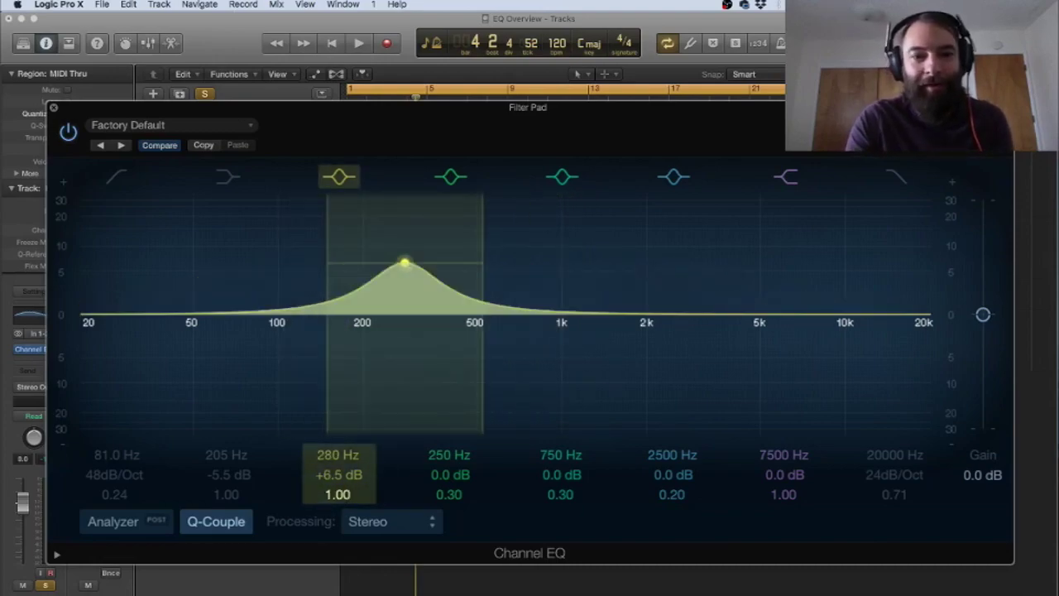
pyautogui.moveTo(330, 497); pyautogui.dragTo(330, 443)
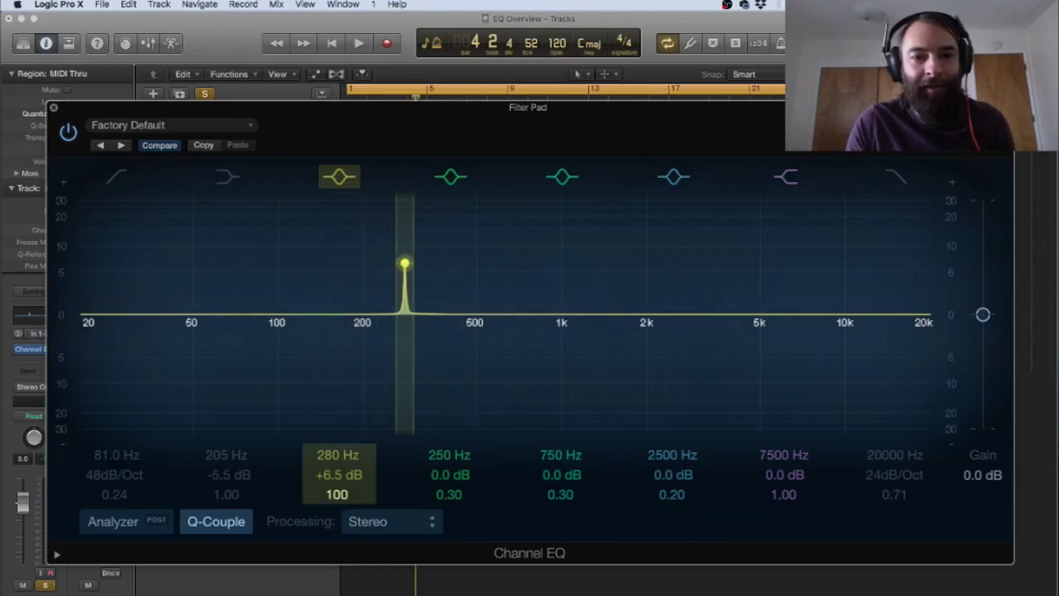
# Step: Reset the bell Q to 0.10 and sweep the broad boost higher in frequency and gain
pyautogui.doubleClick(337, 495)
pyautogui.write('0.1')
pyautogui.press('Return')
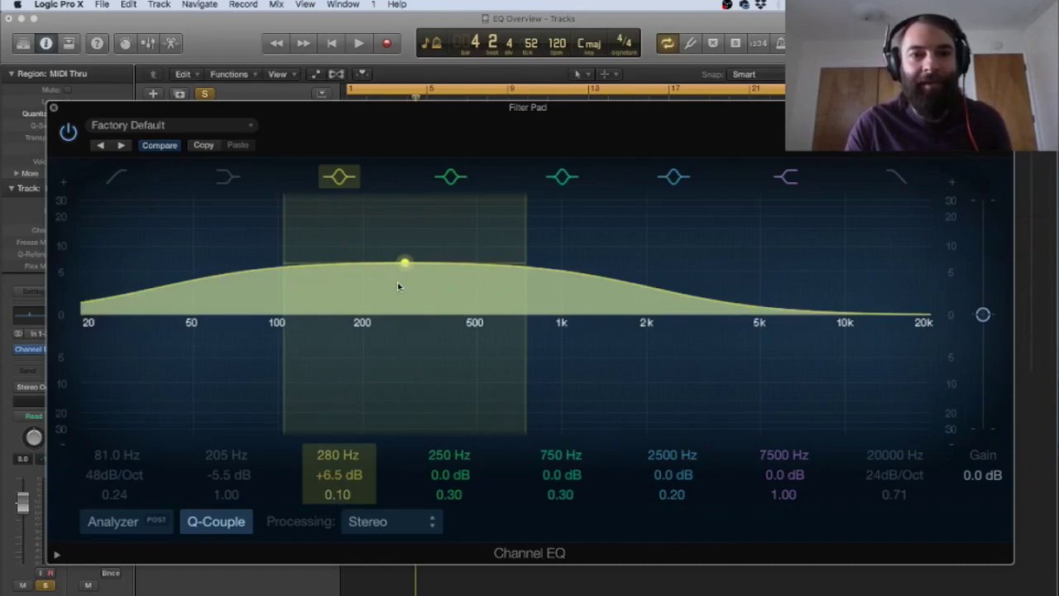
pyautogui.moveTo(397, 282); pyautogui.dragTo(494, 262)
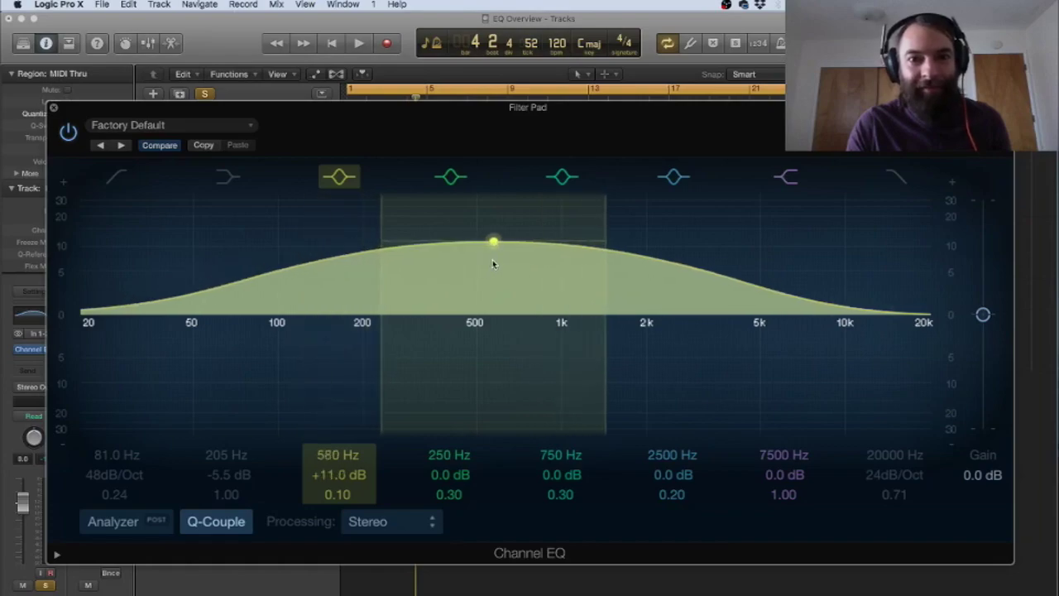
# Step: Give band 3 a Q of 100 and sweep the narrow band between about 104 and 172 Hz
pyautogui.doubleClick(338, 495)
pyautogui.write('100')
pyautogui.press('Return')
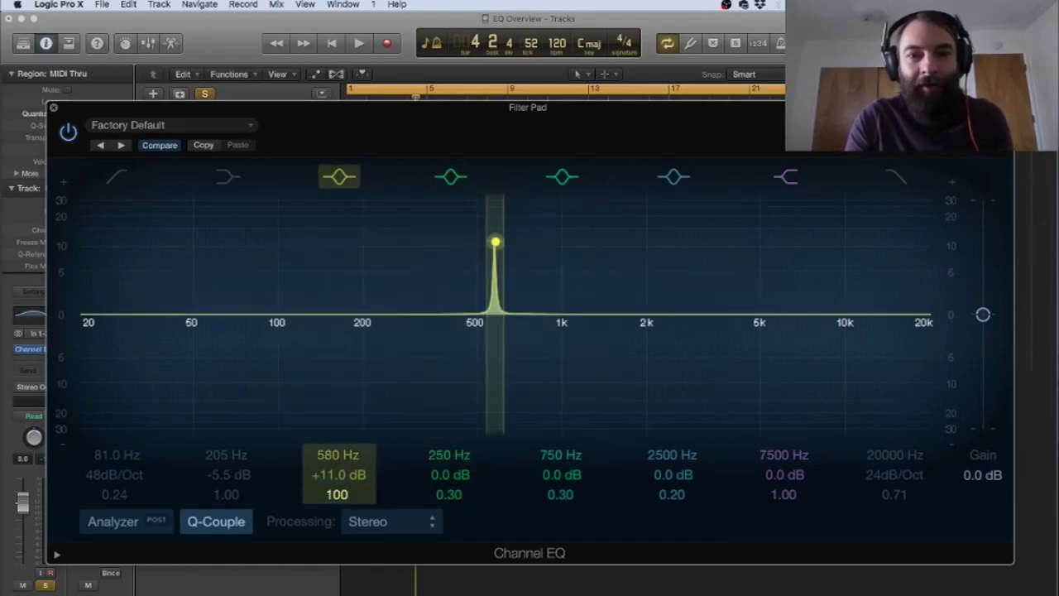
pyautogui.moveTo(495, 242); pyautogui.dragTo(296, 234)
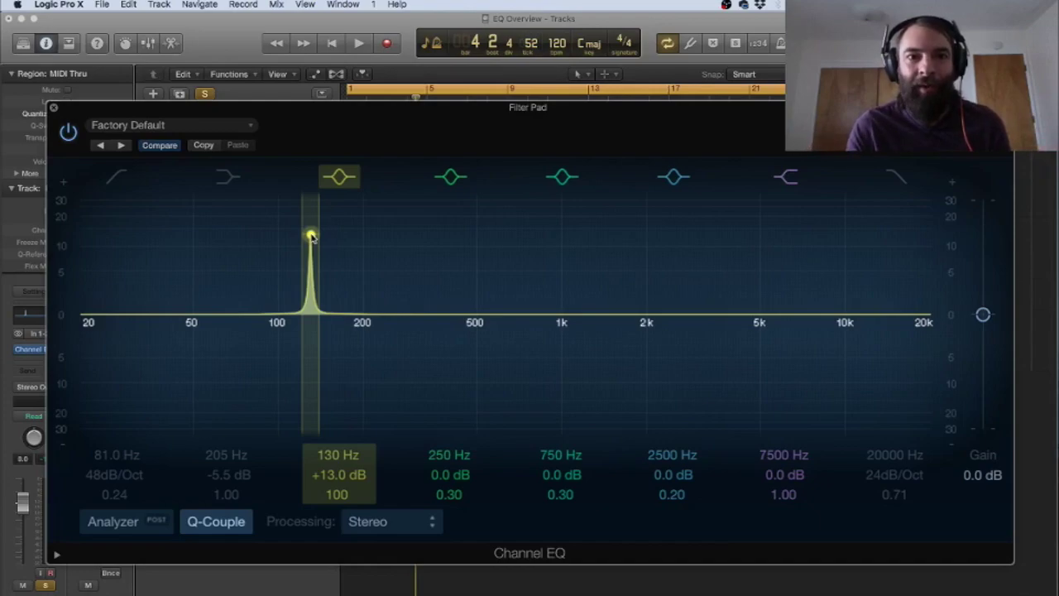
pyautogui.moveTo(310, 237); pyautogui.dragTo(347, 316)
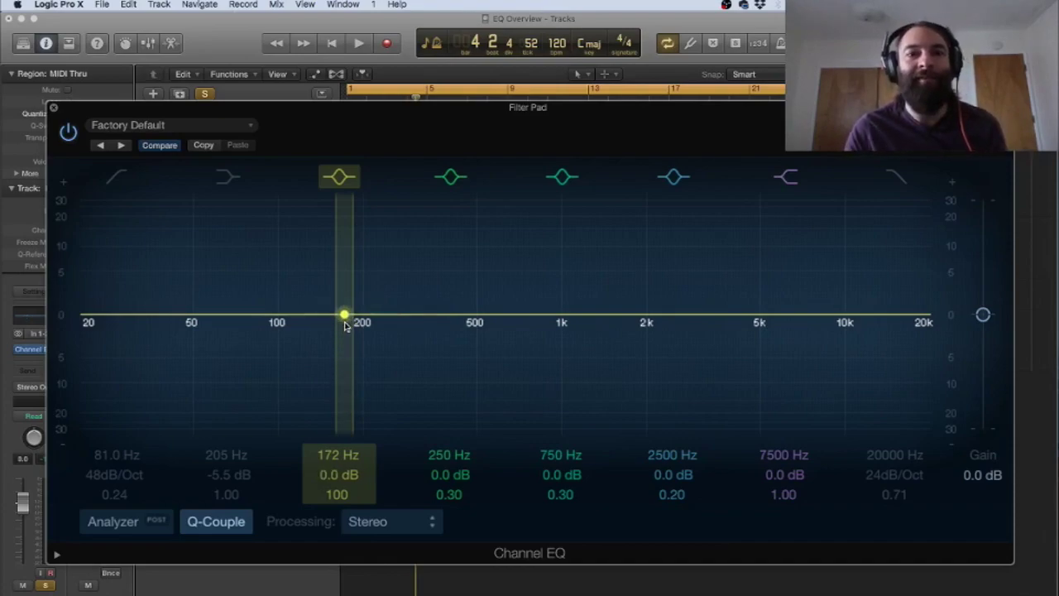
pyautogui.moveTo(346, 321)
pyautogui.mouseDown()
pyautogui.moveTo(348, 234)
pyautogui.moveTo(364, 239)
pyautogui.moveTo(315, 239)
pyautogui.moveTo(341, 246)
pyautogui.moveTo(339, 314)
pyautogui.mouseUp()
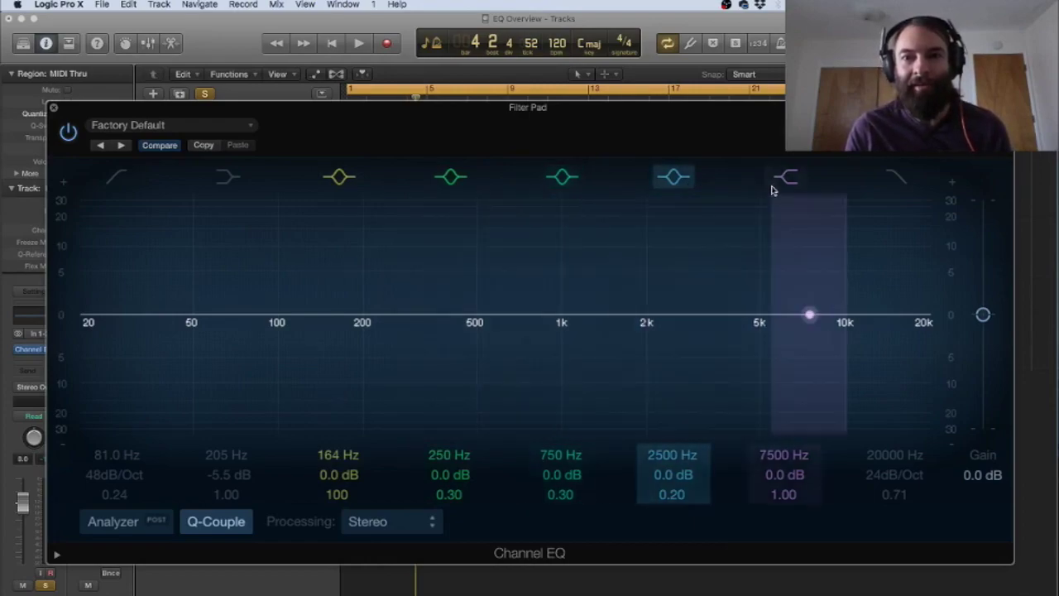
# Step: Boost the high-shelf band to +11 dB, cut it, then bring it back toward 0.0 dB at 5100 Hz
pyautogui.moveTo(810, 315); pyautogui.dragTo(808, 305)
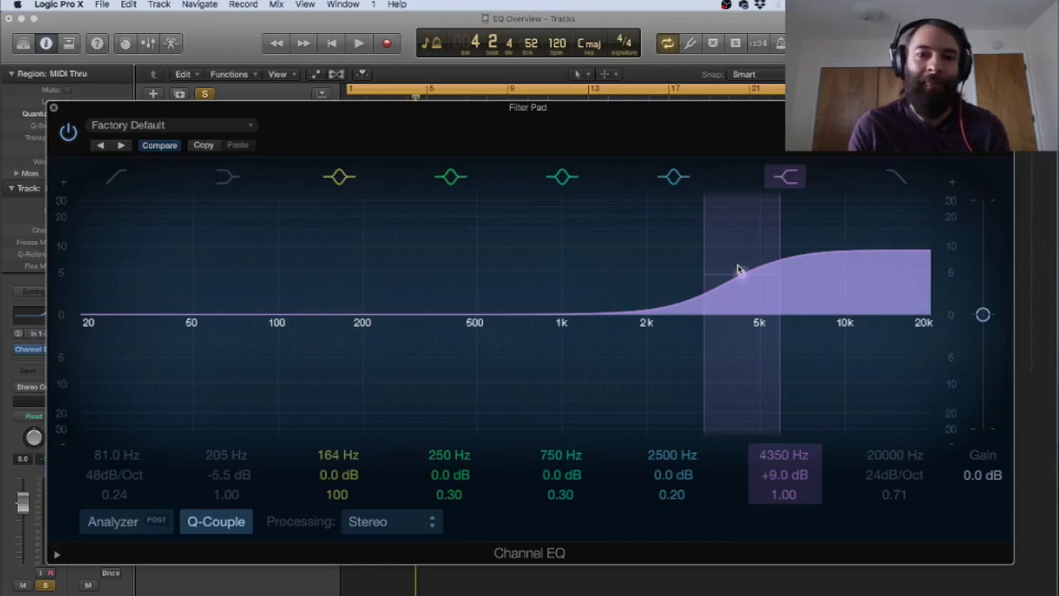
pyautogui.moveTo(739, 270); pyautogui.dragTo(765, 372)
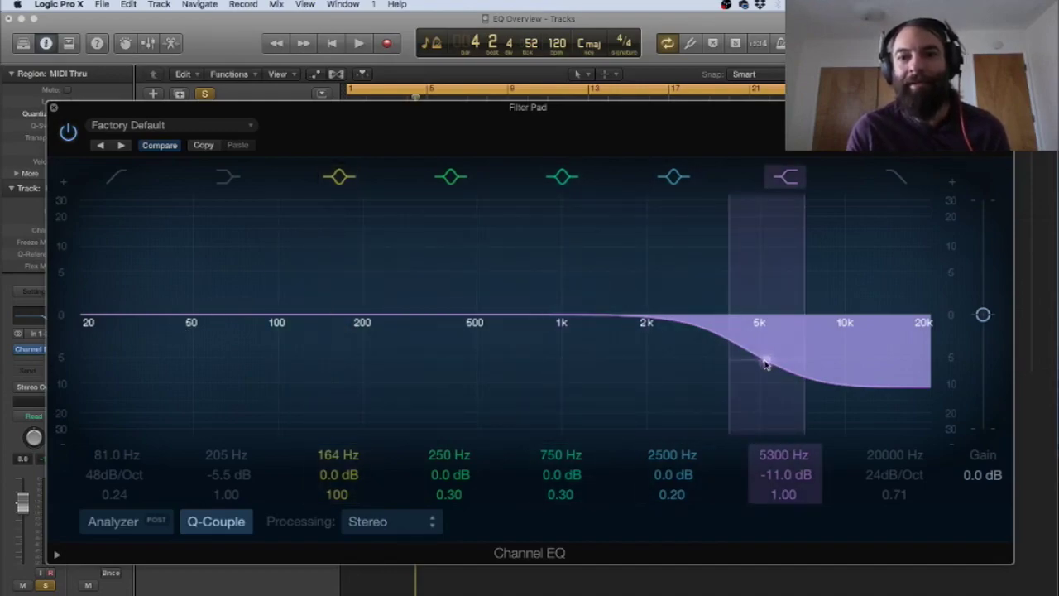
pyautogui.moveTo(766, 364); pyautogui.dragTo(760, 315)
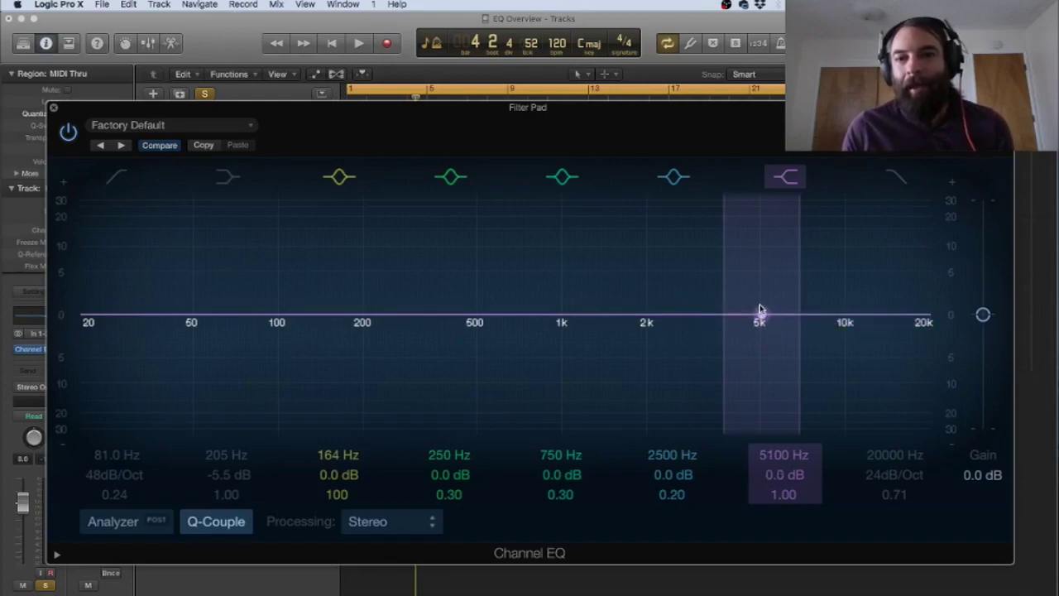
# Step: Enable the low-pass band and sweep its cutoff down through 5700, 4100 and 2000 Hz
pyautogui.click(902, 182)
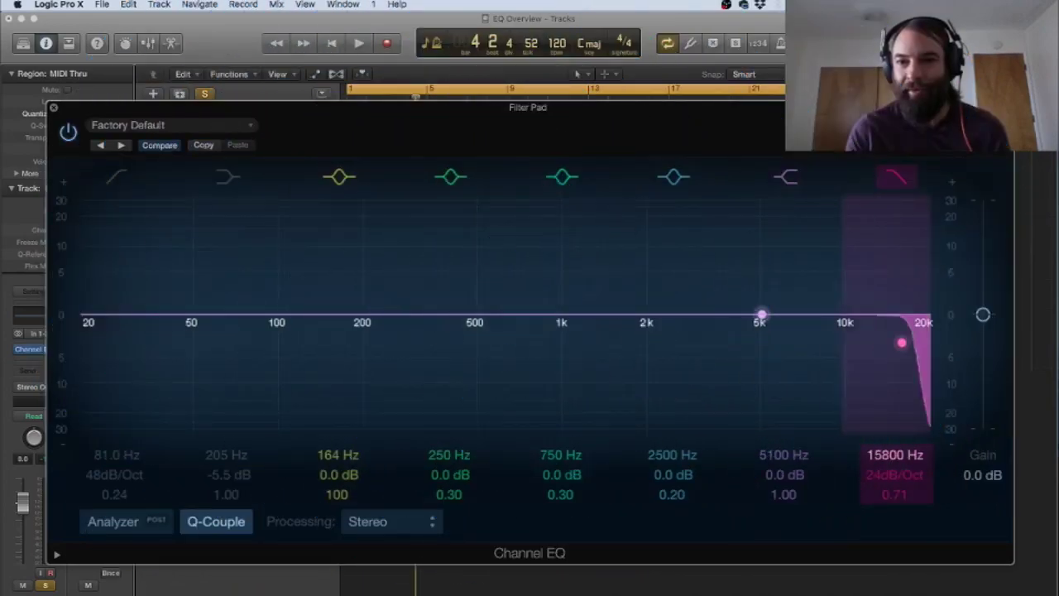
pyautogui.moveTo(901, 338); pyautogui.dragTo(776, 342)
pyautogui.moveTo(895, 455); pyautogui.dragTo(894, 459)
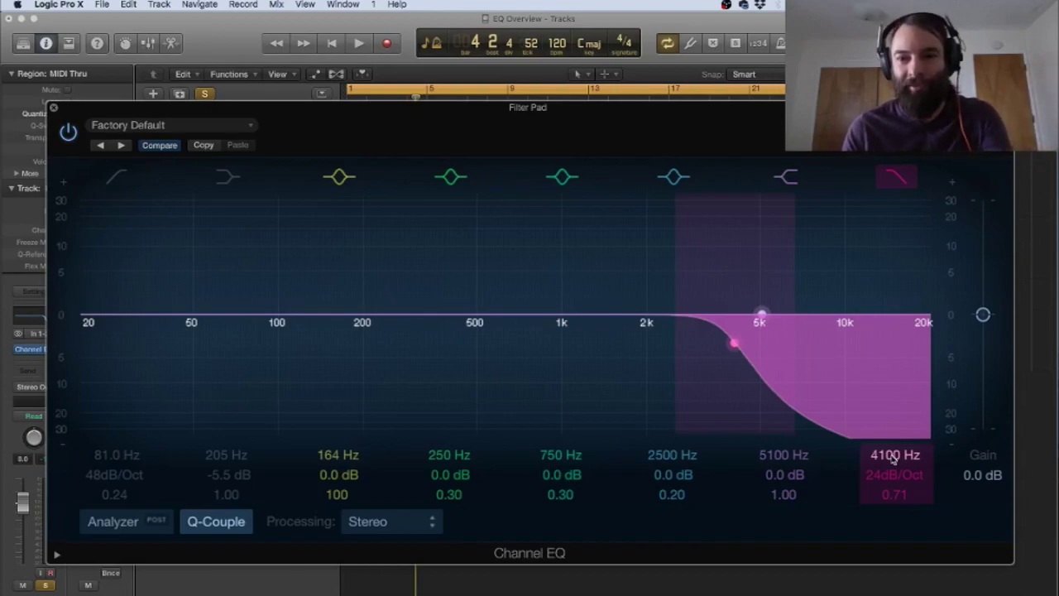
pyautogui.moveTo(894, 459)
pyautogui.mouseDown()
pyautogui.moveTo(894, 484)
pyautogui.moveTo(894, 441)
pyautogui.mouseUp()
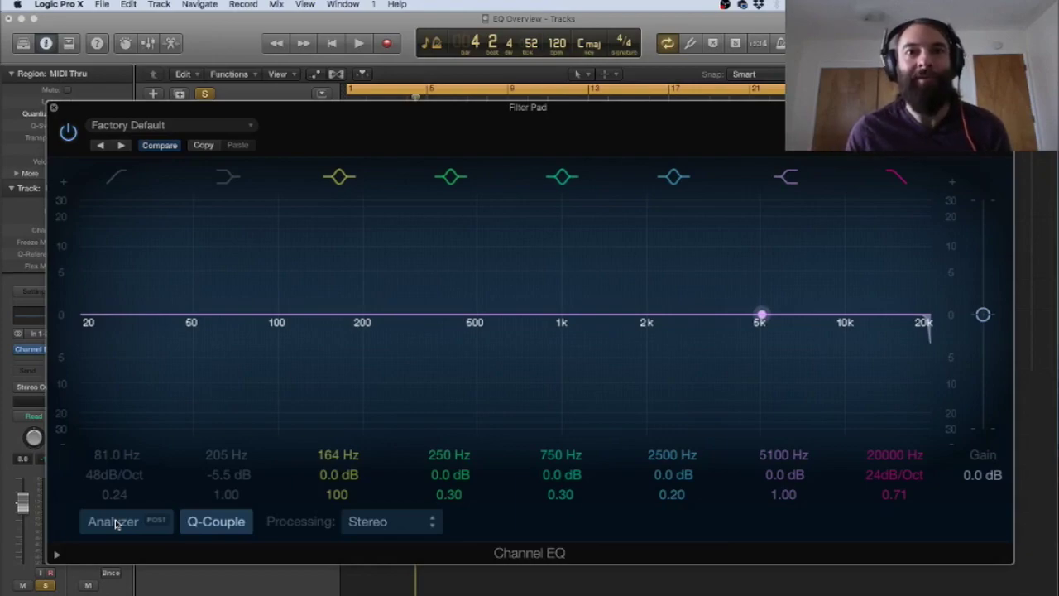
# Step: Turn on the Channel EQ's frequency analyzer
pyautogui.click(116, 523)
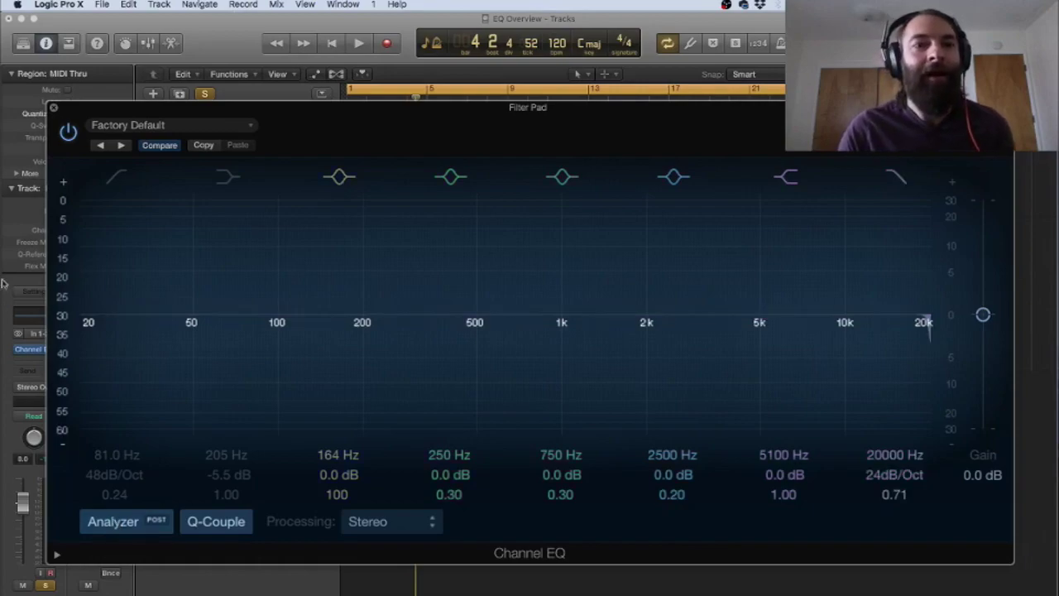
# Step: Close the Channel EQ window, briefly reopening and closing it again
pyautogui.click(53, 109)
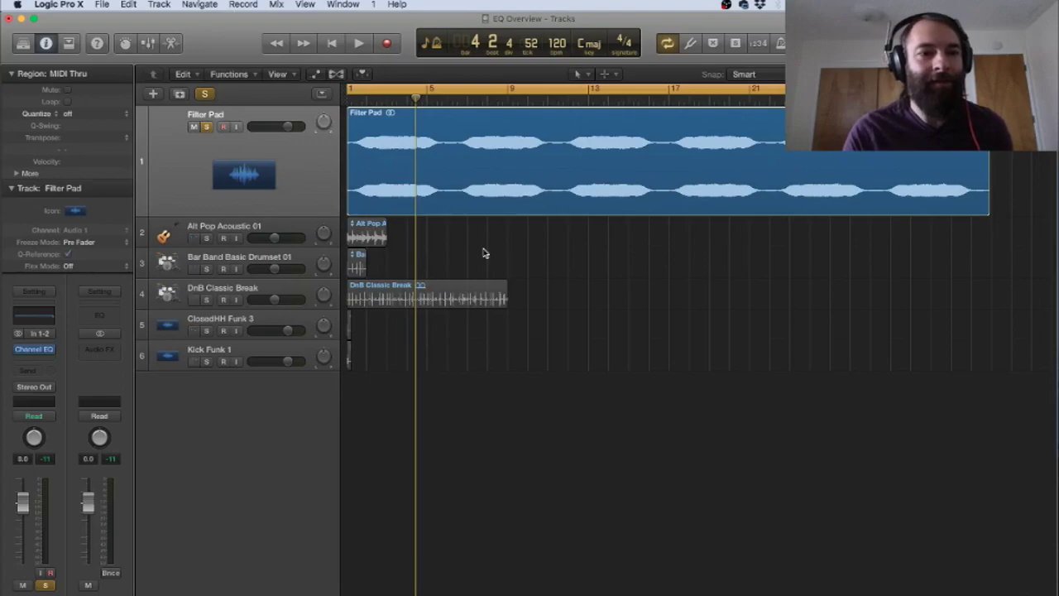
pyautogui.click(46, 311)
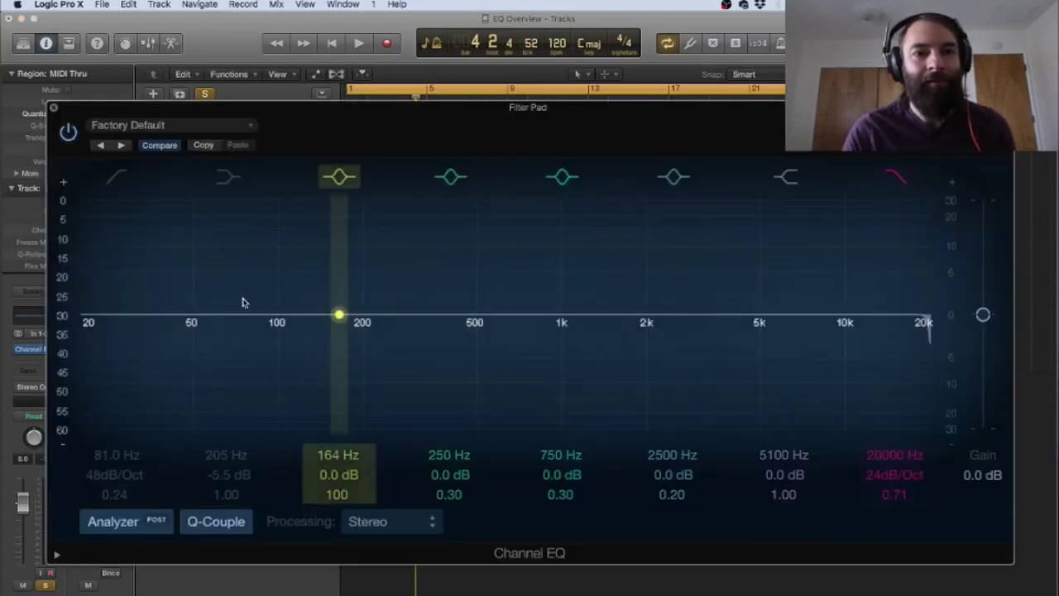
pyautogui.click(53, 107)
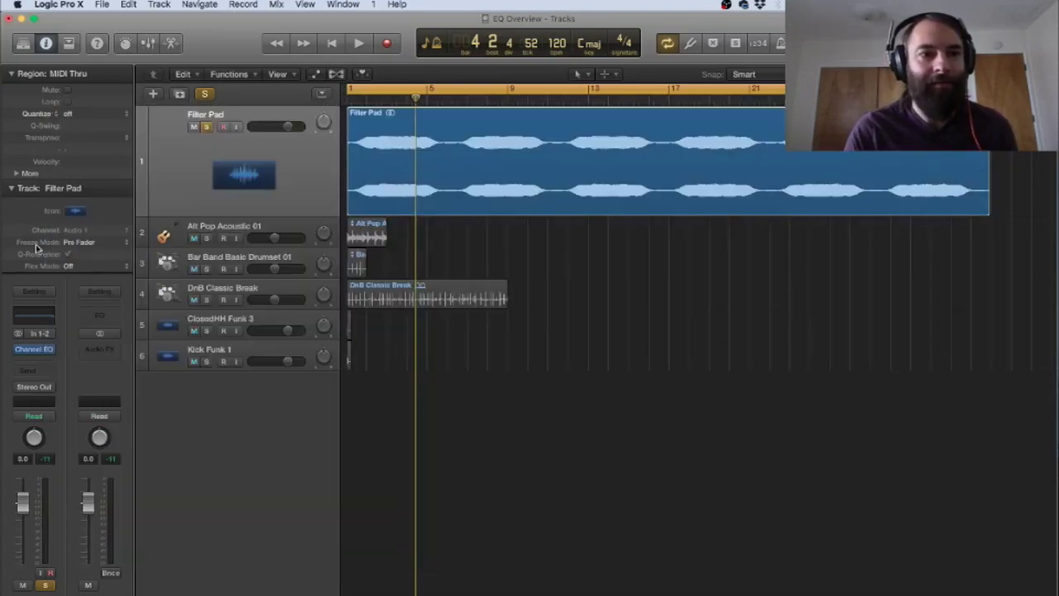
# Step: Set the Audio FX slot to No Plug-in and open a fresh, flat Channel EQ fully in view
pyautogui.click(51, 351)
pyautogui.click(46, 367)
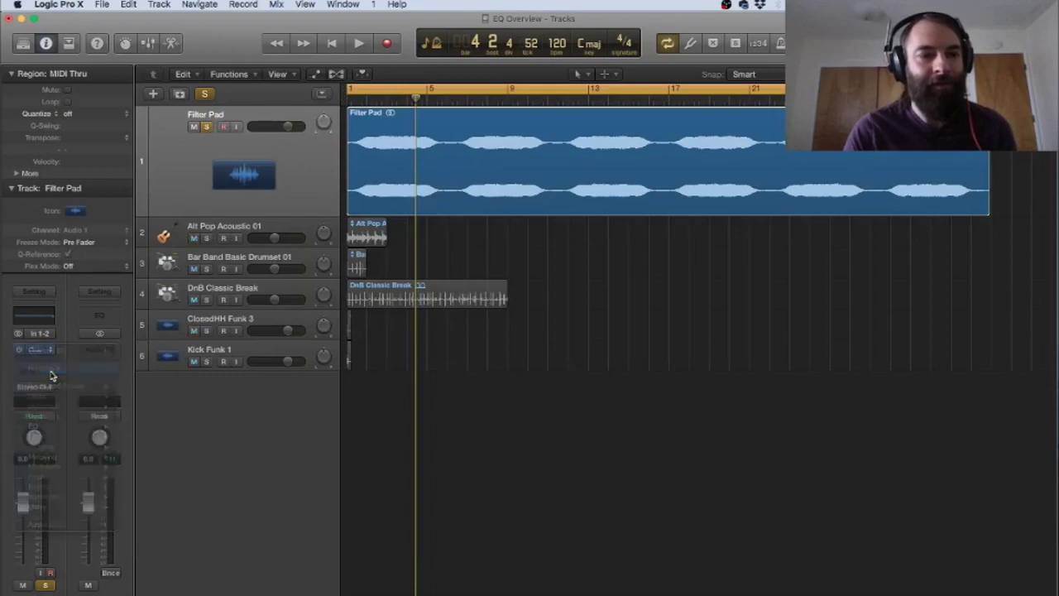
pyautogui.click(36, 323)
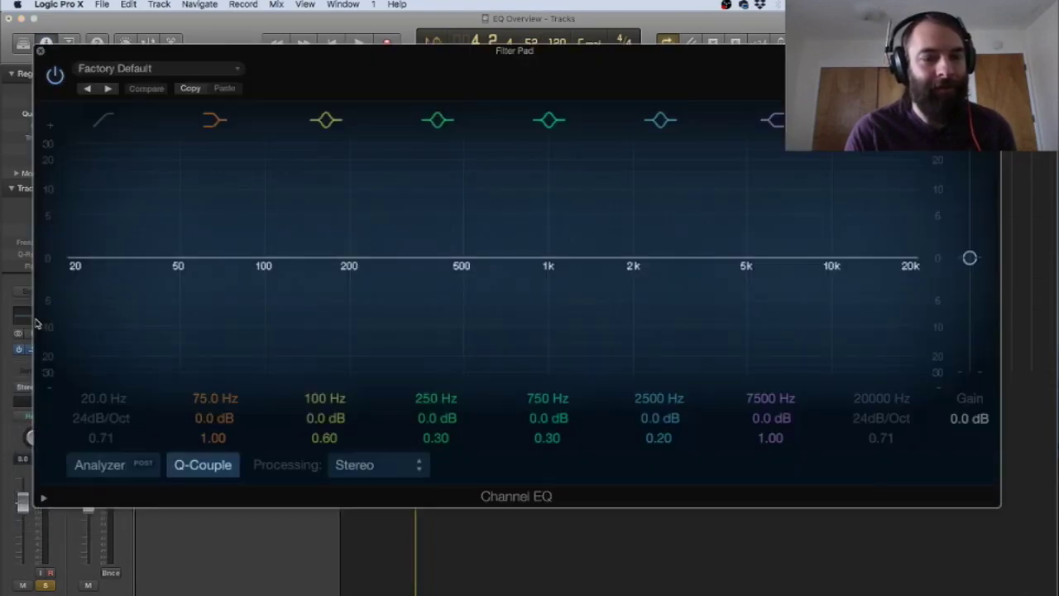
pyautogui.moveTo(314, 75); pyautogui.dragTo(356, 142)
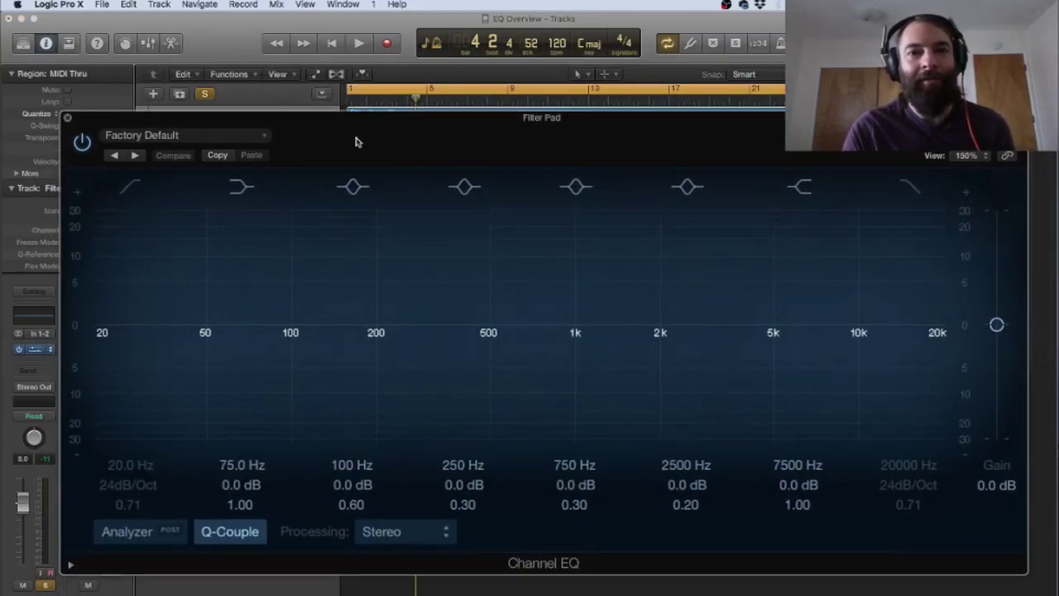
# Step: Play the Filter Pad track and turn on the Channel EQ analyzer to see its live spectrum
pyautogui.press('space')
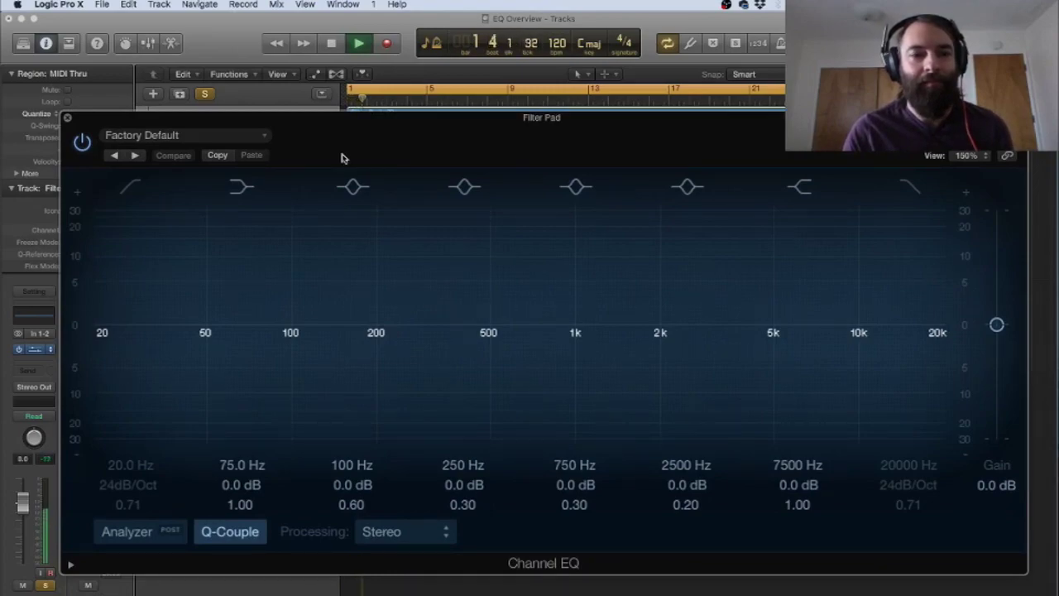
pyautogui.click(129, 532)
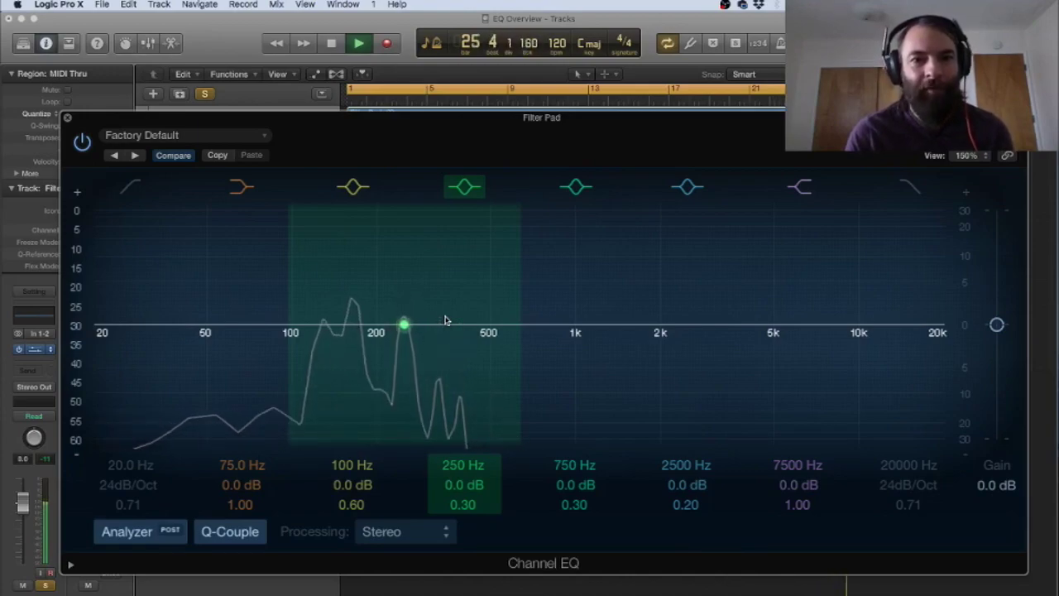
# Step: Narrow the 250 Hz band to Q 100 and boost it to +18.5 dB
pyautogui.moveTo(462, 505); pyautogui.dragTo(461, 502)
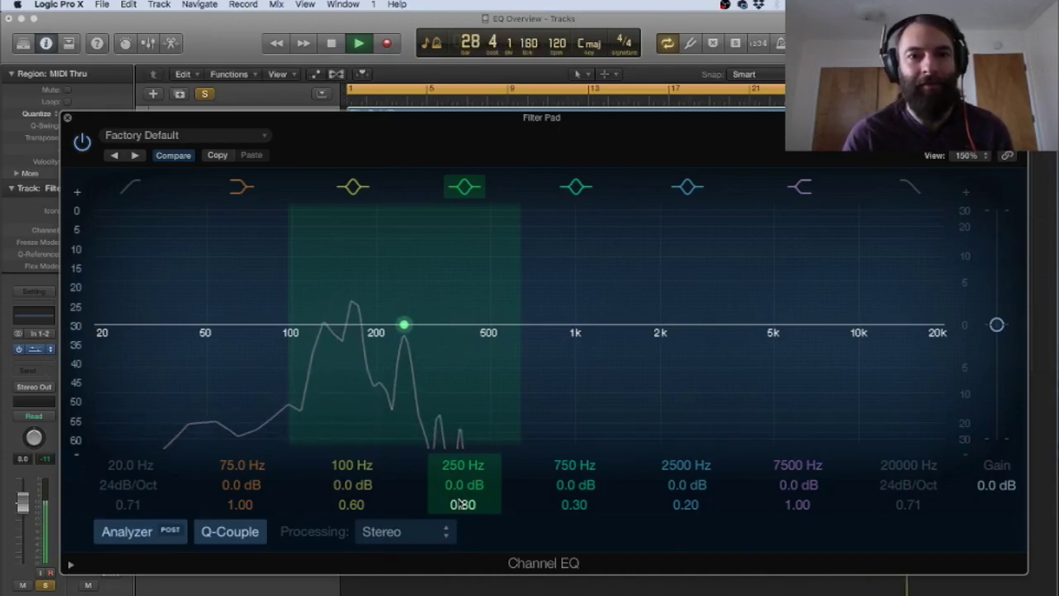
pyautogui.moveTo(461, 505); pyautogui.dragTo(437, 368)
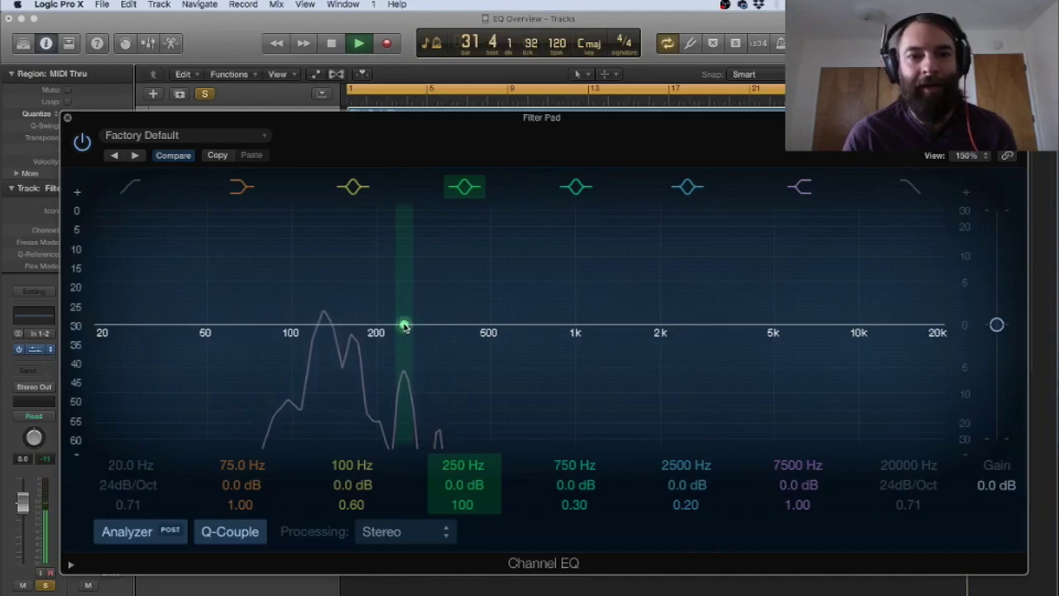
pyautogui.moveTo(405, 326); pyautogui.dragTo(404, 265)
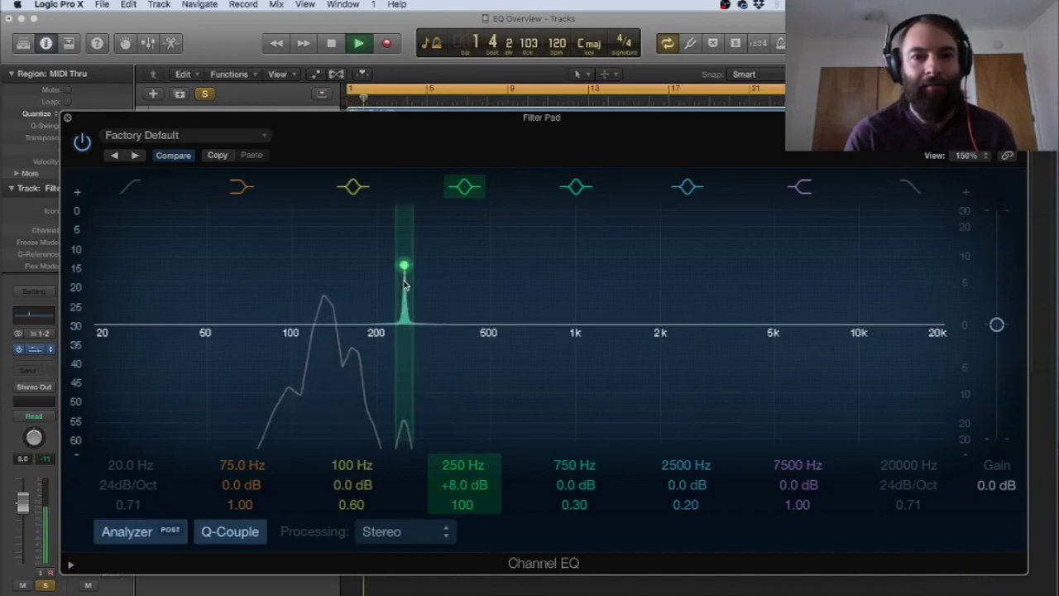
pyautogui.moveTo(405, 273); pyautogui.dragTo(405, 231)
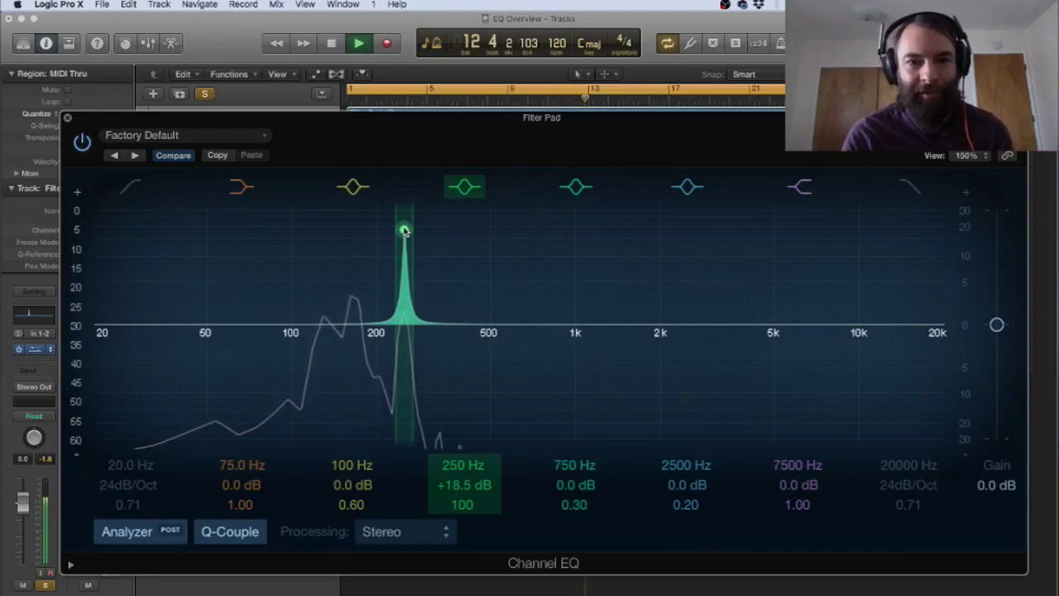
# Step: Sweep the narrow spike up to 330 Hz and ease its boost back to +10.5 dB
pyautogui.moveTo(404, 231); pyautogui.dragTo(439, 230)
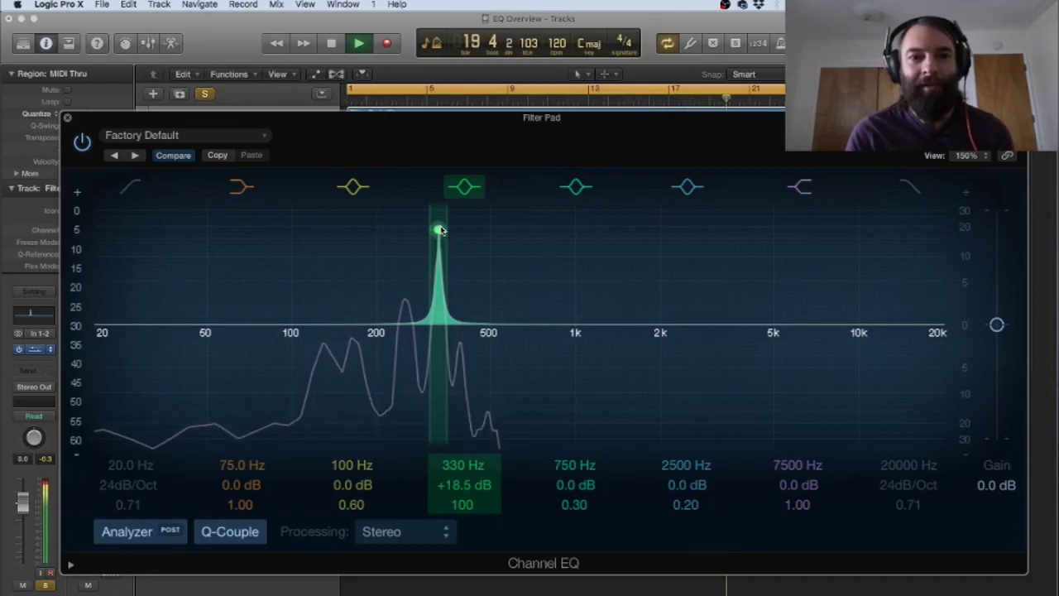
pyautogui.moveTo(441, 231); pyautogui.dragTo(442, 269)
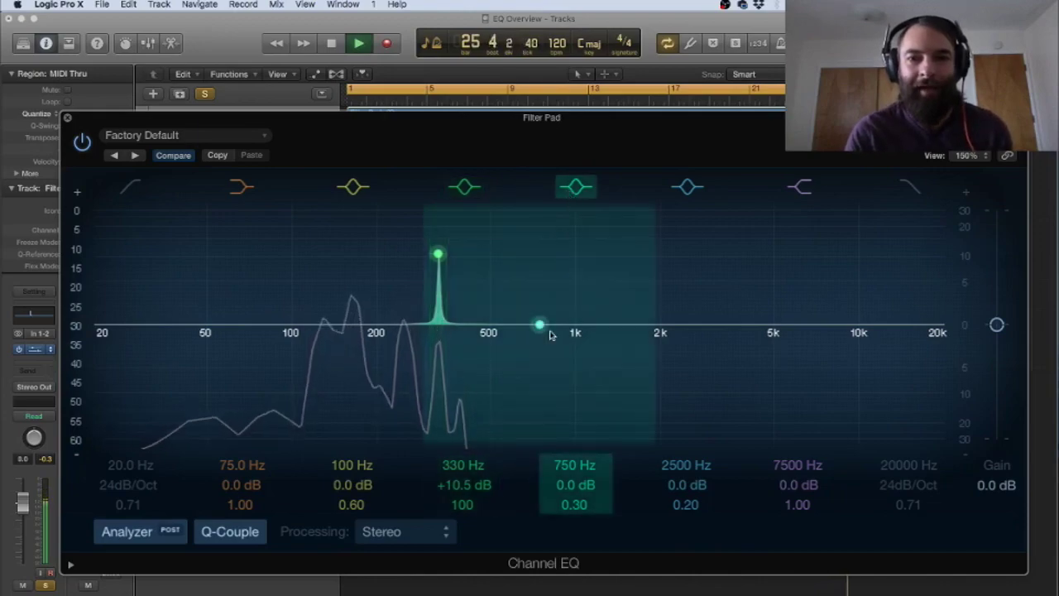
# Step: Add a narrow Q 100, +24 dB spike at 485 Hz, then stop playback and close the EQ
pyautogui.moveTo(550, 334); pyautogui.dragTo(482, 250)
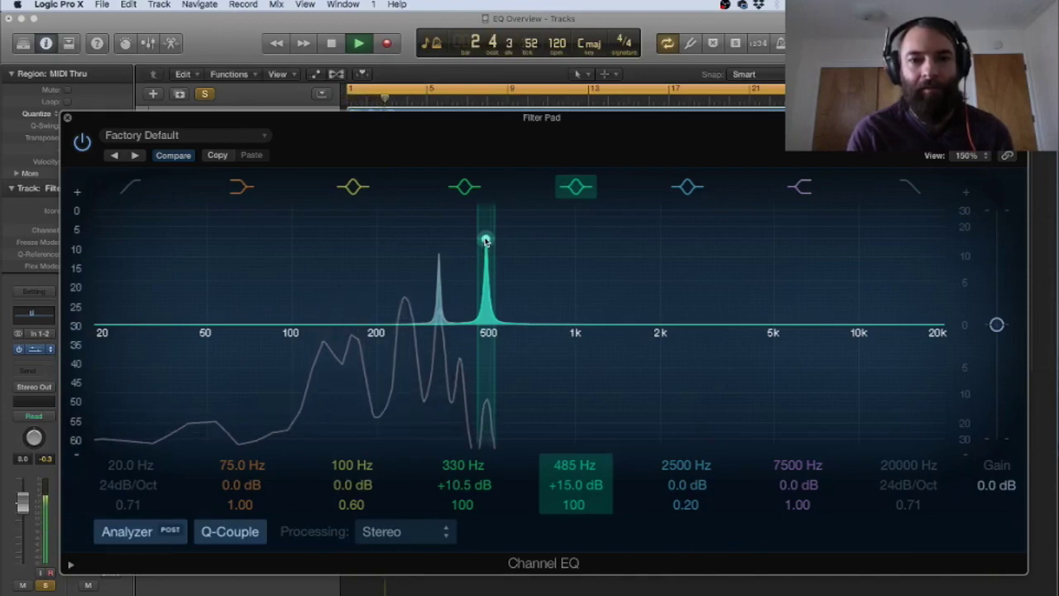
pyautogui.moveTo(486, 241); pyautogui.dragTo(489, 175)
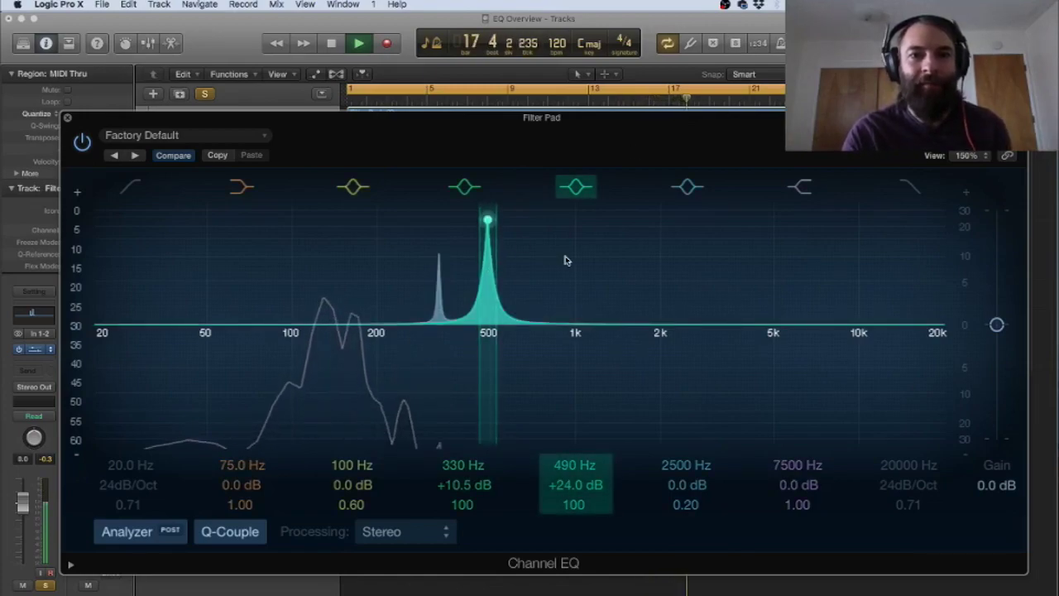
pyautogui.press('space')
pyautogui.click(67, 120)
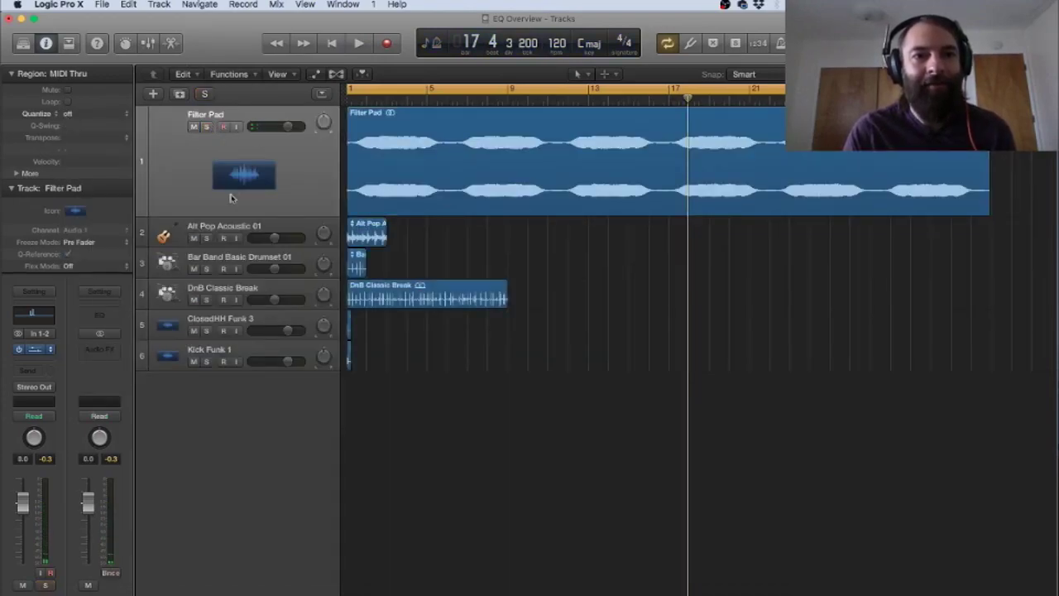
# Step: Solo the Alt Pop Acoustic 01 track, make it taller, and zoom in on the first bars
pyautogui.click(206, 238)
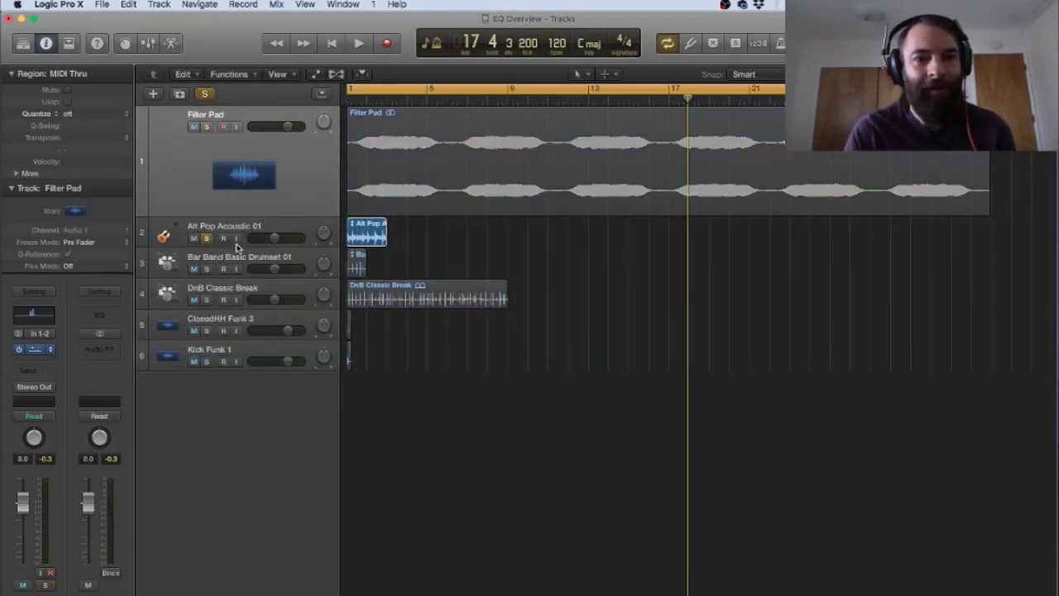
pyautogui.moveTo(236, 247); pyautogui.dragTo(238, 292)
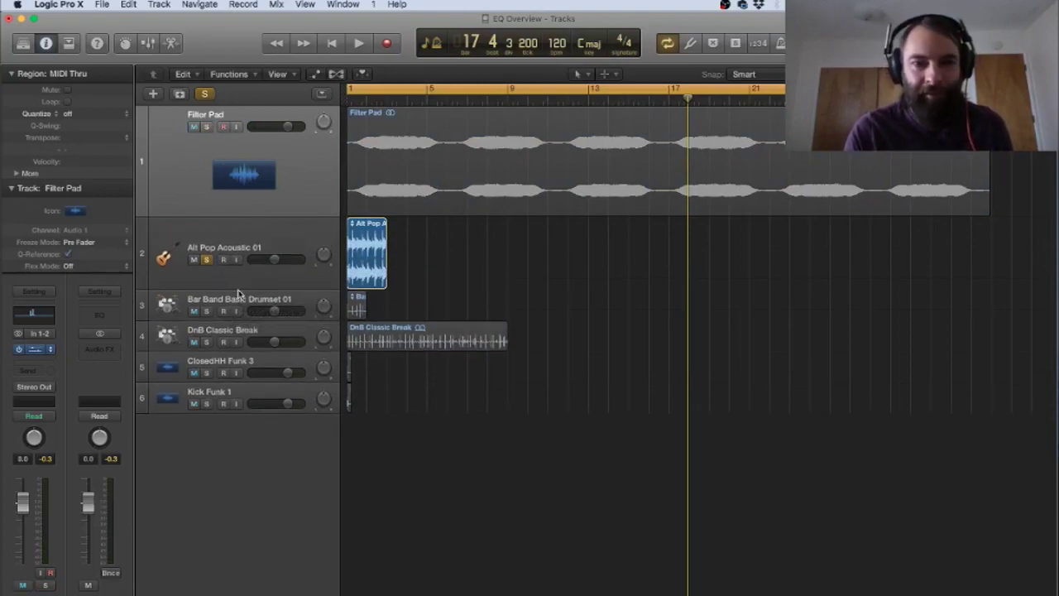
pyautogui.press('super+Right')
pyautogui.press('super+Right')
pyautogui.press('super+Right')
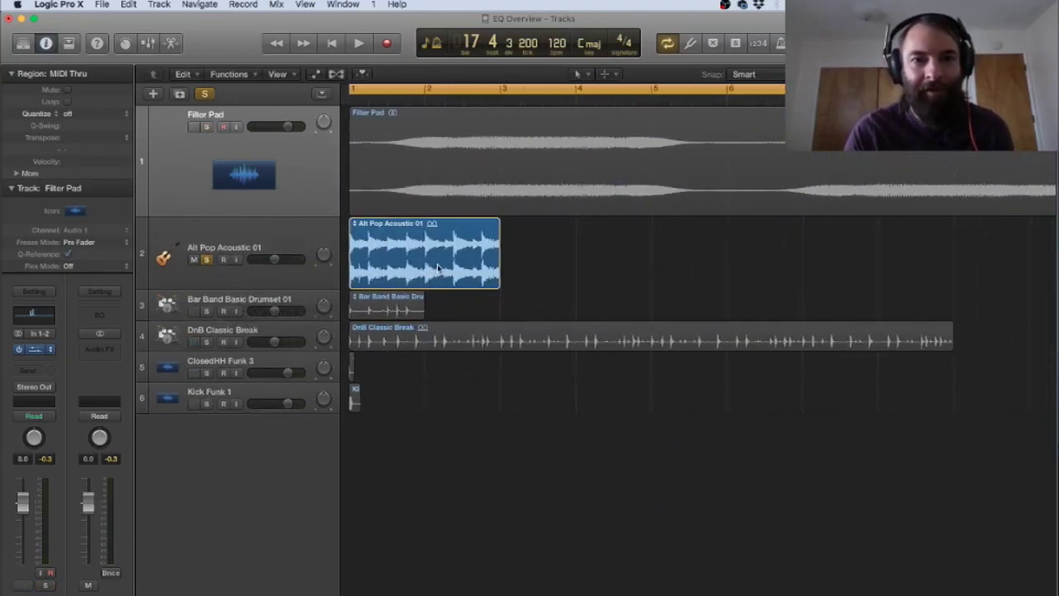
# Step: Cycle playback over the region's bars 1–3 and start playing
pyautogui.click(438, 268)
pyautogui.press('super+u')
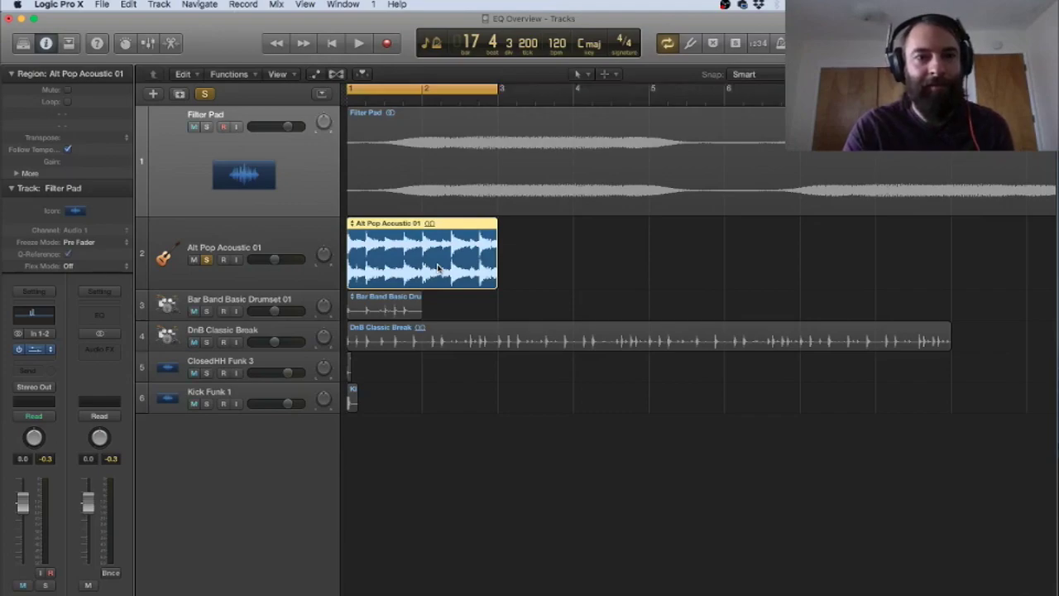
pyautogui.press('space')
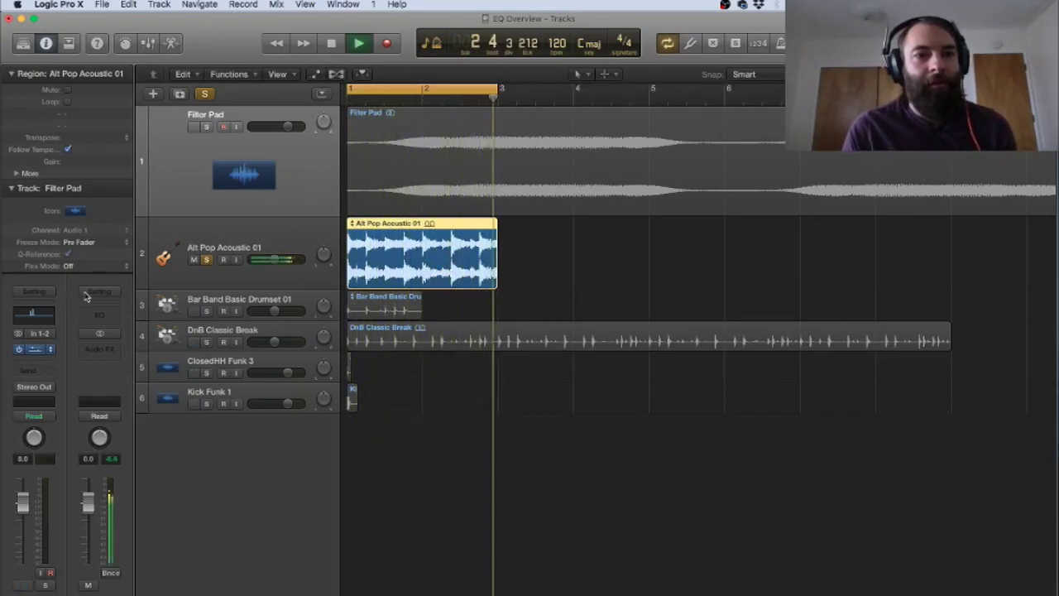
pyautogui.click(237, 236)
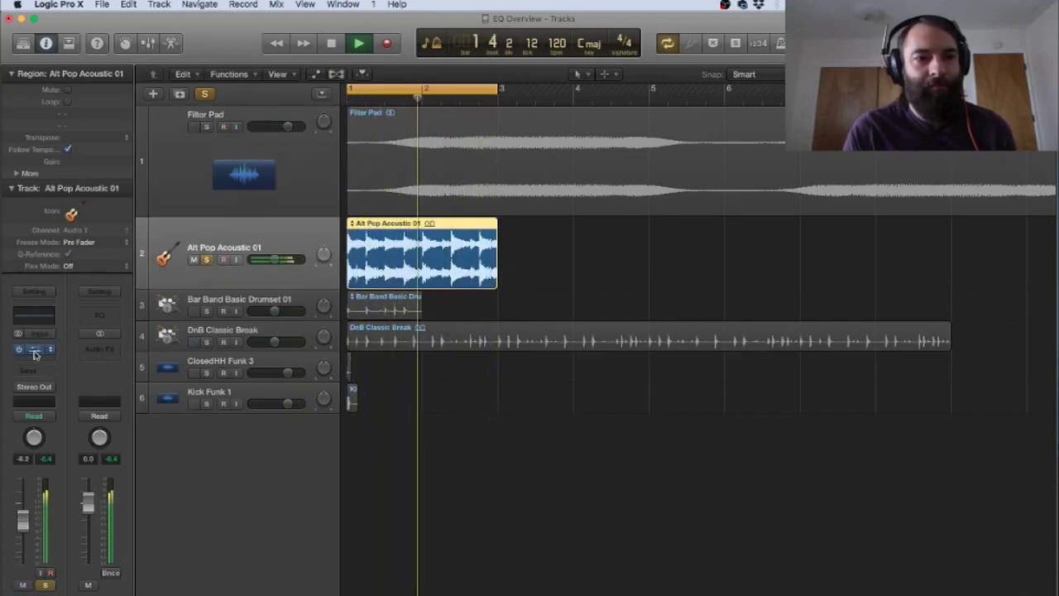
# Step: Insert a Channel EQ on Alt Pop Acoustic 01, turn on its analyzer, and enable the 20 Hz low cut
pyautogui.click(35, 354)
pyautogui.click(107, 465)
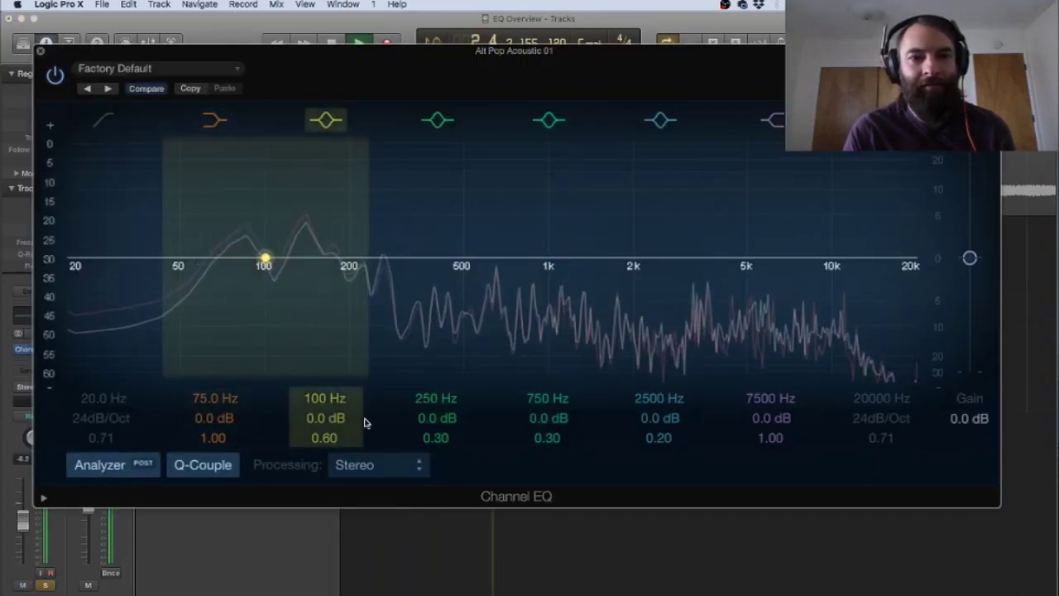
pyautogui.moveTo(770, 87); pyautogui.dragTo(784, 134)
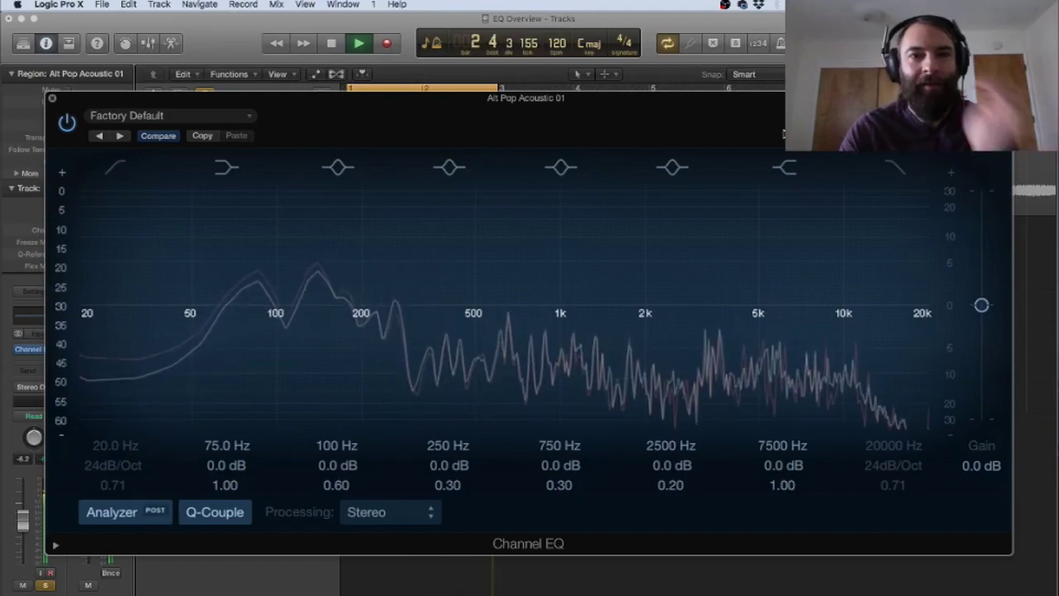
pyautogui.click(120, 169)
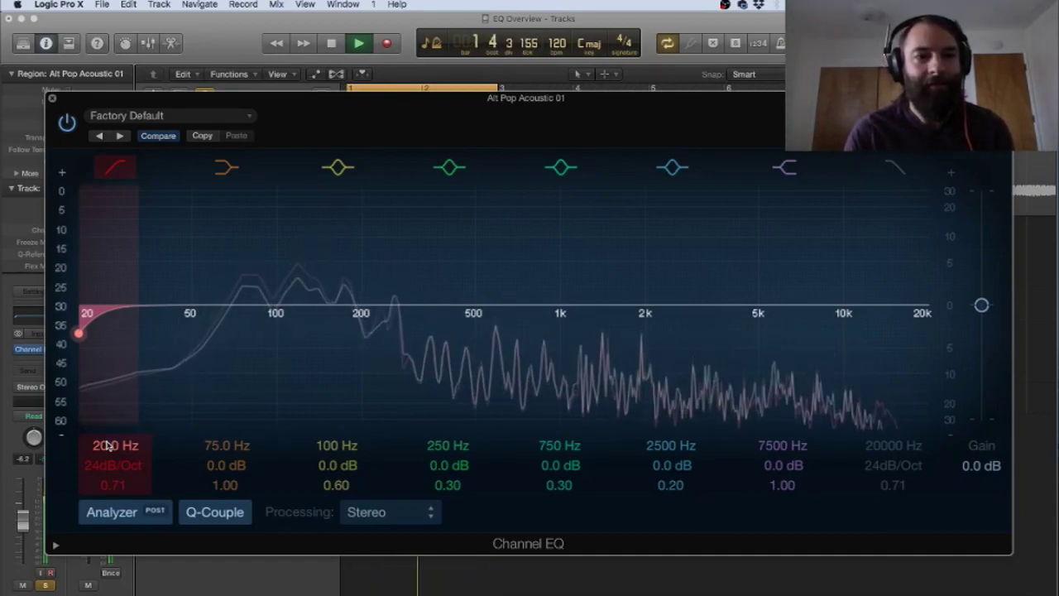
# Step: Sweep the low-cut filter from 260 Hz up to 980 Hz, then switch it off
pyautogui.moveTo(79, 333); pyautogui.dragTo(511, 339)
pyautogui.moveTo(110, 447)
pyautogui.mouseDown()
pyautogui.moveTo(110, 430)
pyautogui.moveTo(110, 447)
pyautogui.mouseUp()
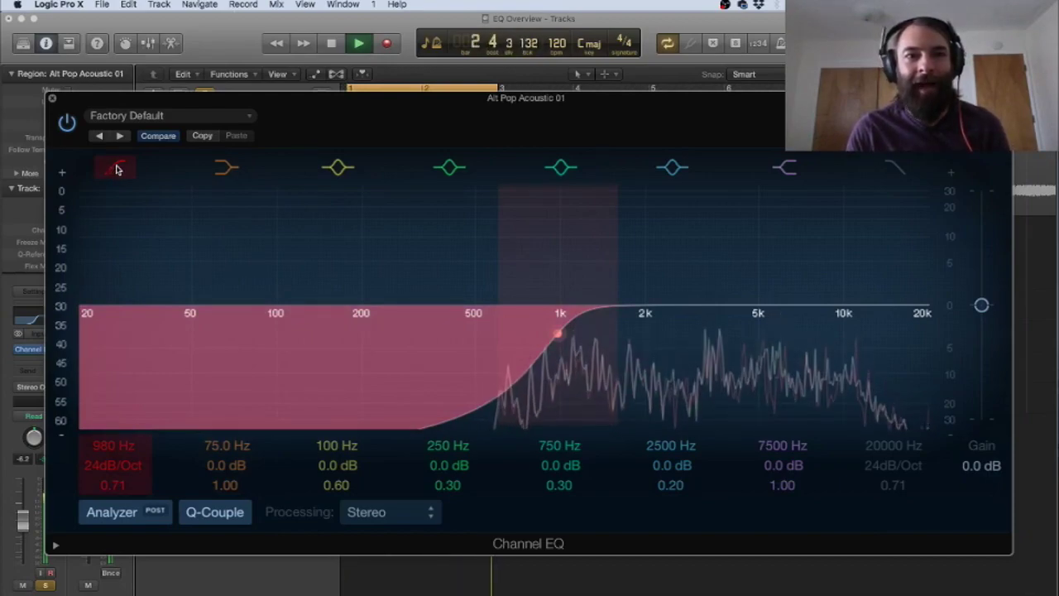
pyautogui.click(117, 169)
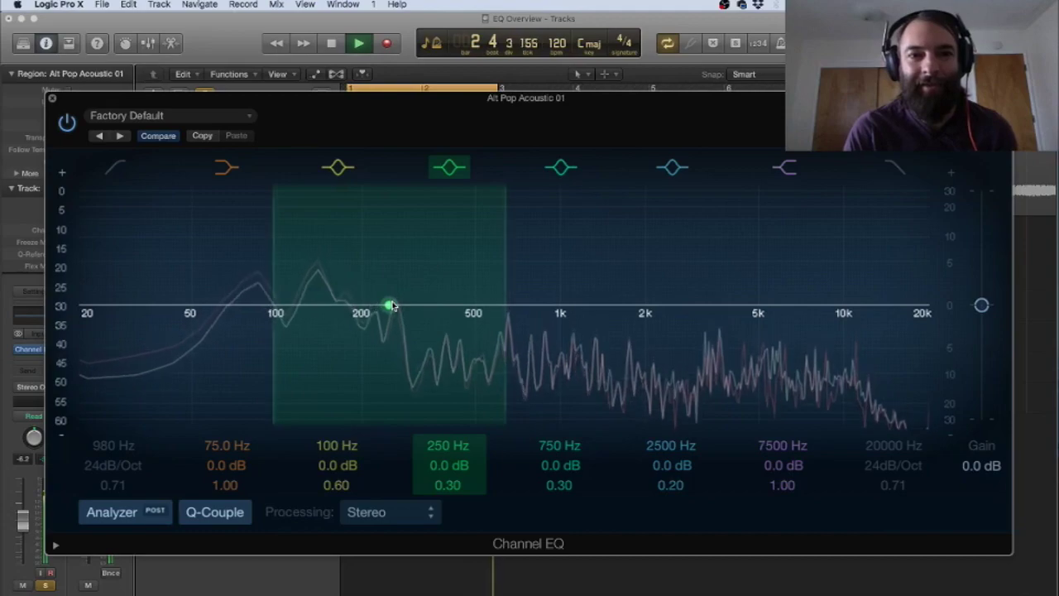
# Step: Move the 250 Hz band to a broad +6 dB bell at 2250 Hz and toggle it to compare
pyautogui.moveTo(392, 306); pyautogui.dragTo(685, 275)
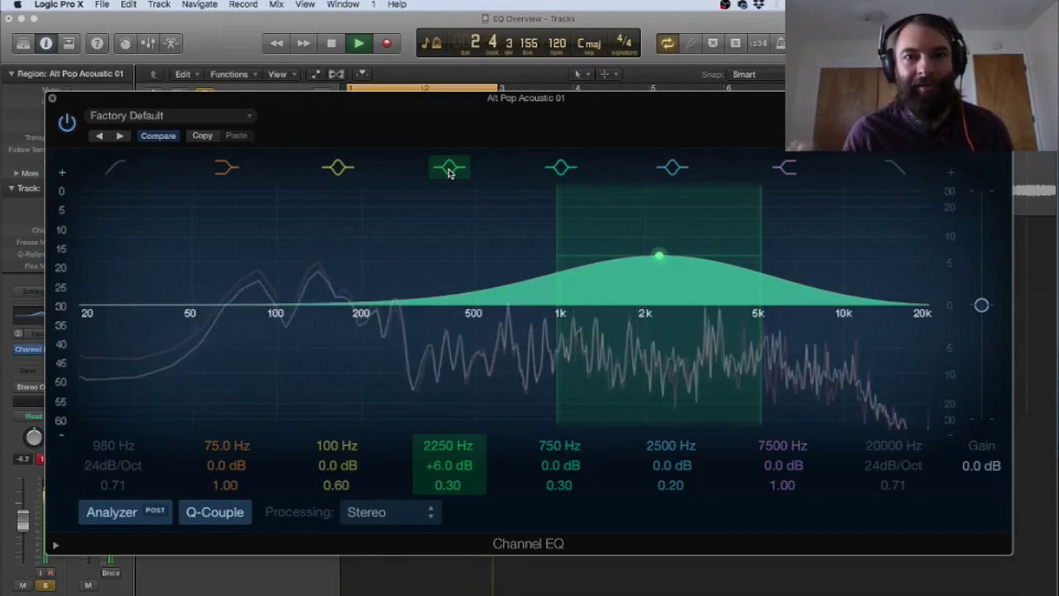
pyautogui.click(449, 170)
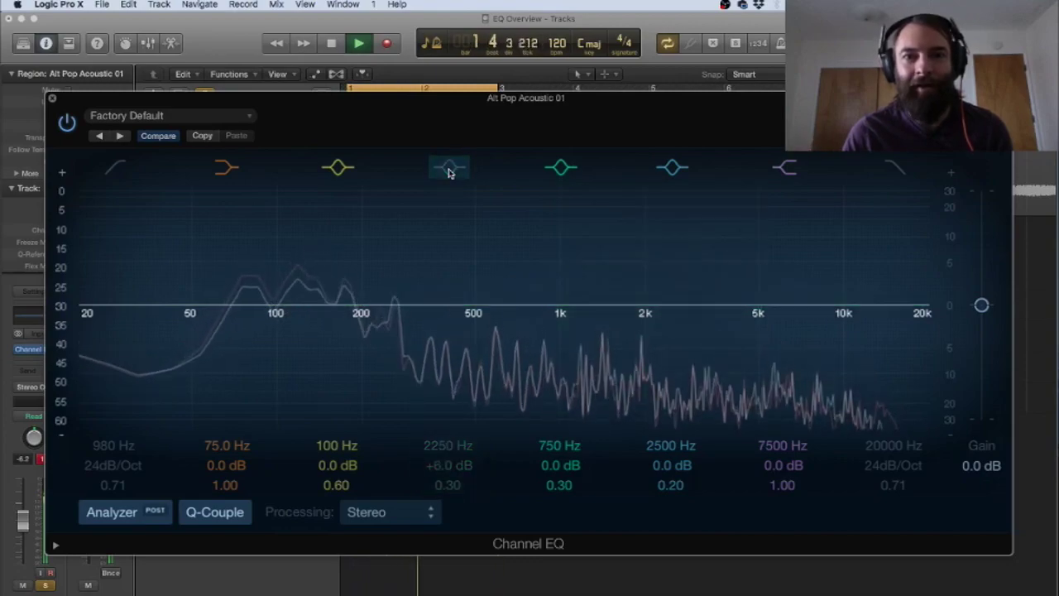
pyautogui.click(450, 171)
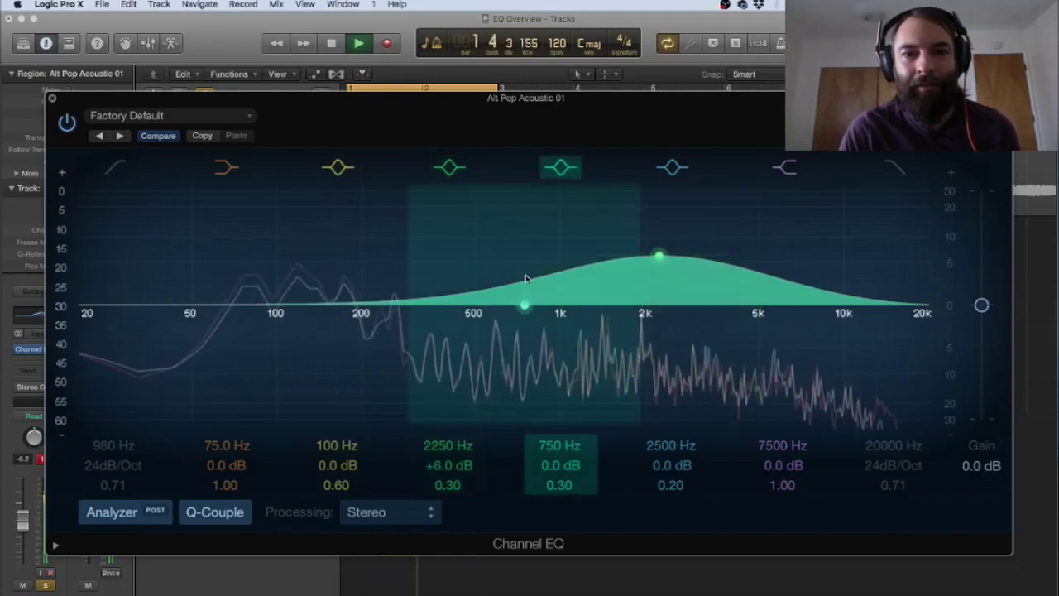
# Step: Shape the 750 Hz band into a broad +3.5 dB bell at 455 Hz
pyautogui.moveTo(525, 289); pyautogui.dragTo(277, 238)
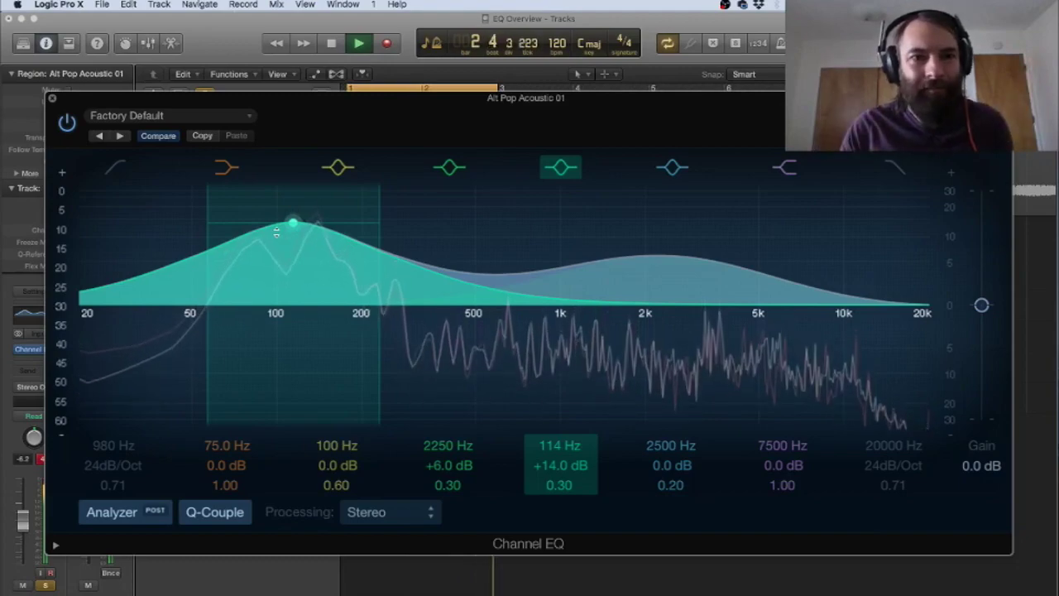
pyautogui.moveTo(293, 222); pyautogui.dragTo(466, 273)
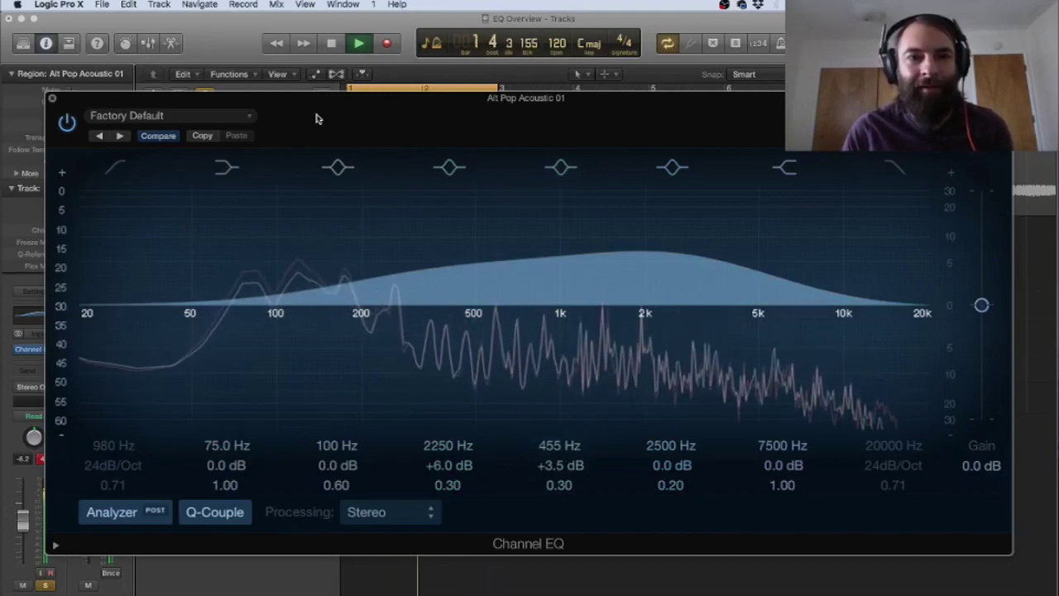
# Step: Toggle the Channel EQ plug-in on and off several times to compare, ending bypassed
pyautogui.click(67, 123)
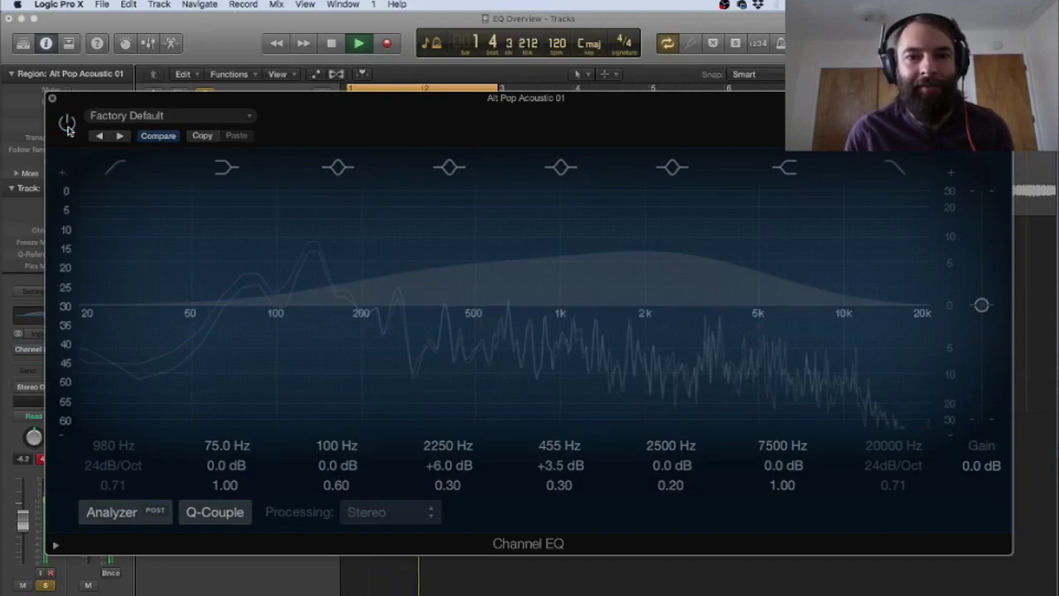
pyautogui.click(67, 123)
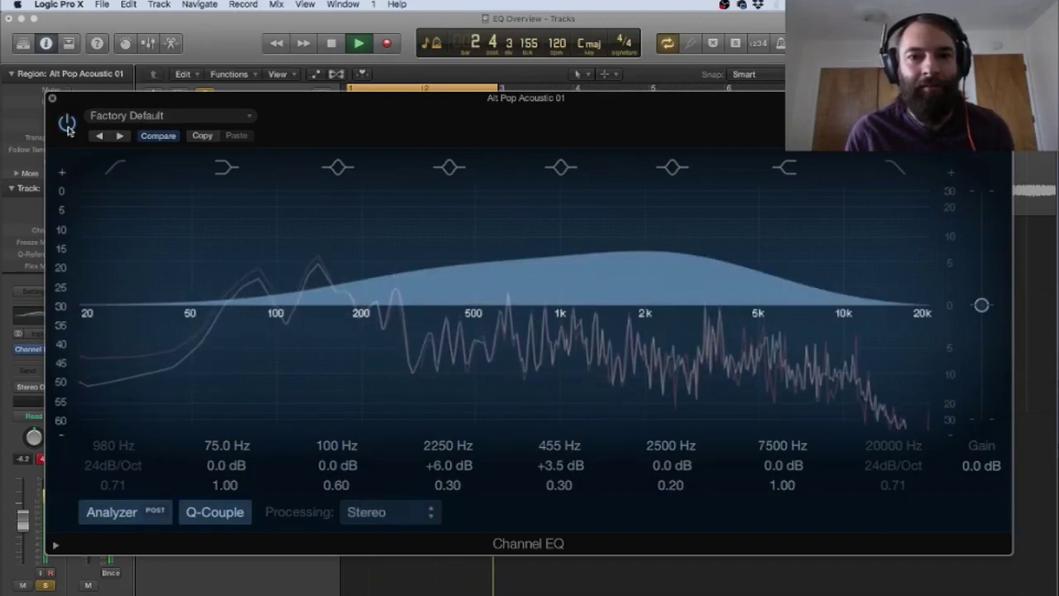
pyautogui.click(67, 123)
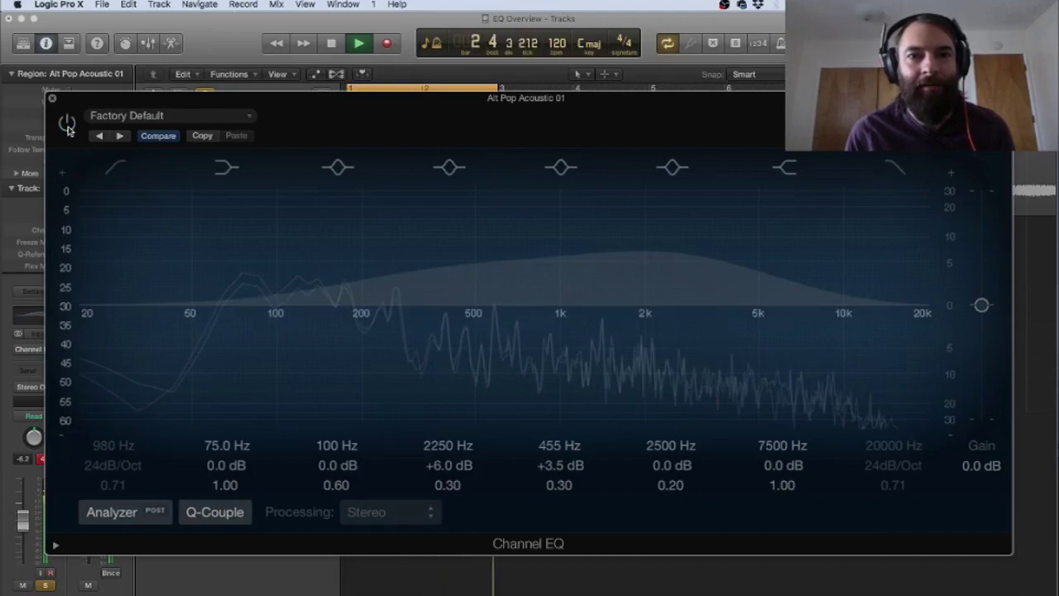
pyautogui.click(67, 123)
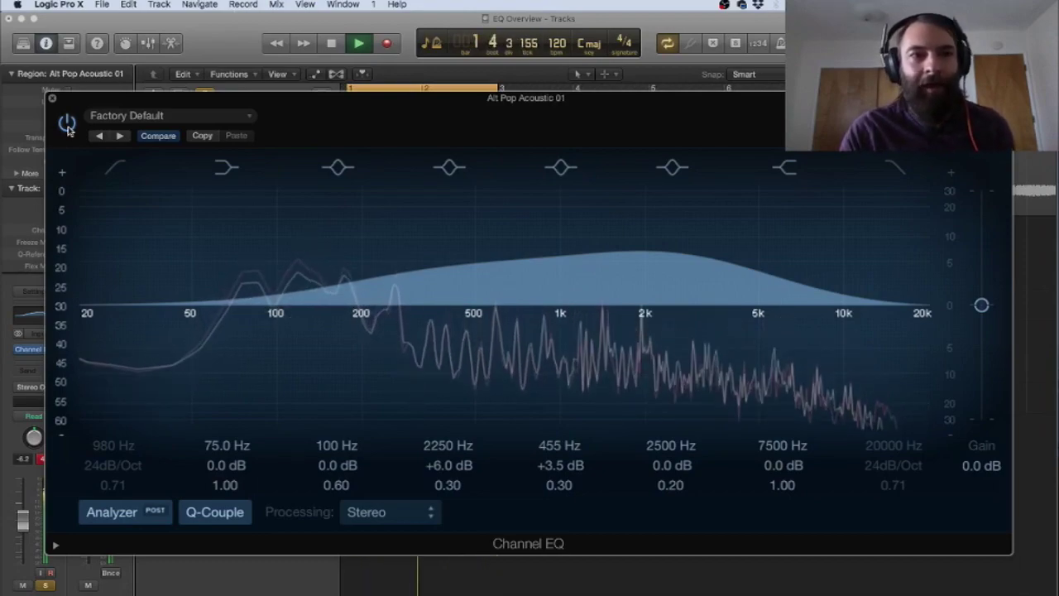
pyautogui.click(67, 123)
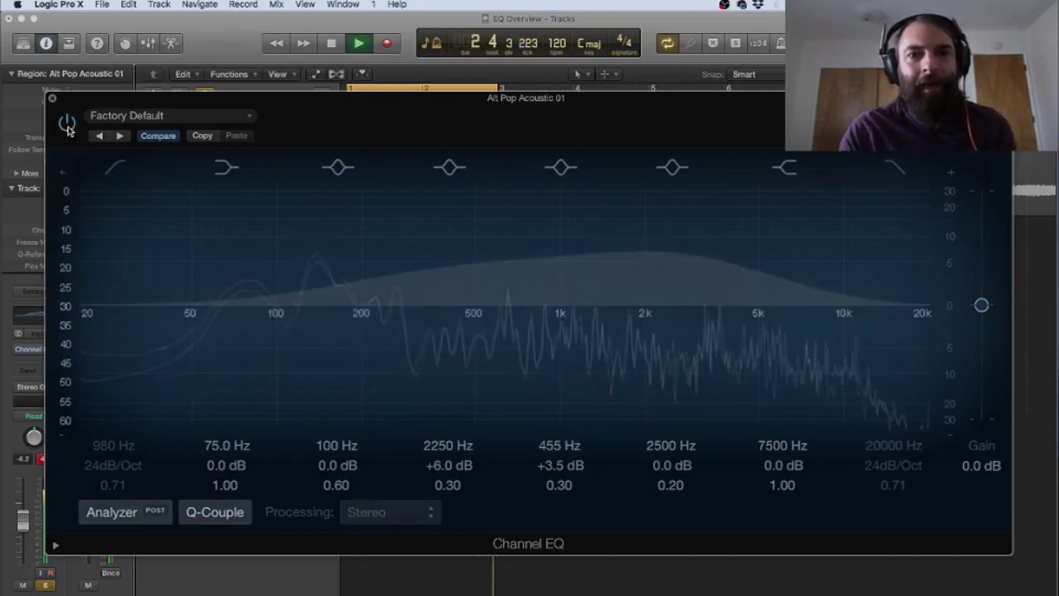
# Step: Stop playback, leaving the Channel EQ bypassed
pyautogui.press('space')
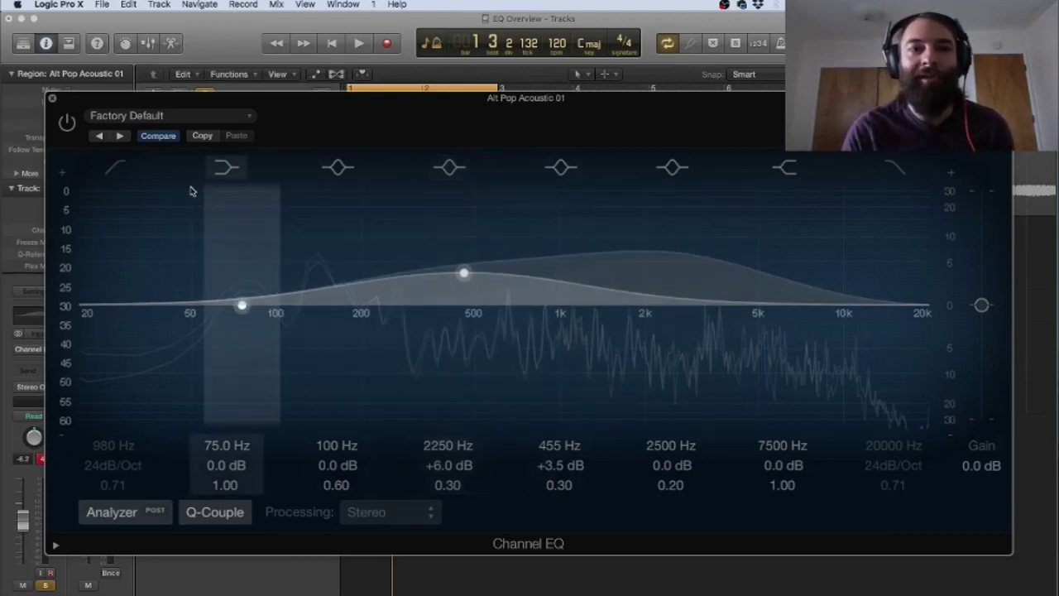
# Step: Re-enable the Channel EQ and raise the upper bell to +24.0 dB near 2200 Hz
pyautogui.click(66, 122)
pyautogui.moveTo(658, 255); pyautogui.dragTo(655, 163)
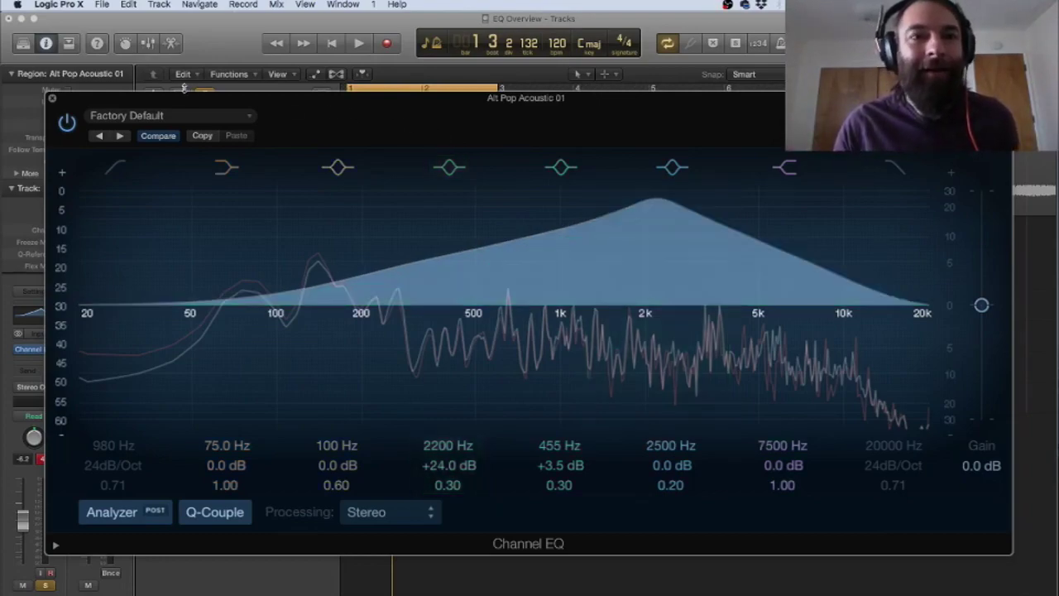
# Step: Close the Channel EQ, unsolo Alt Pop Acoustic 01 and clear the 4.8 clipping peaks
pyautogui.click(51, 99)
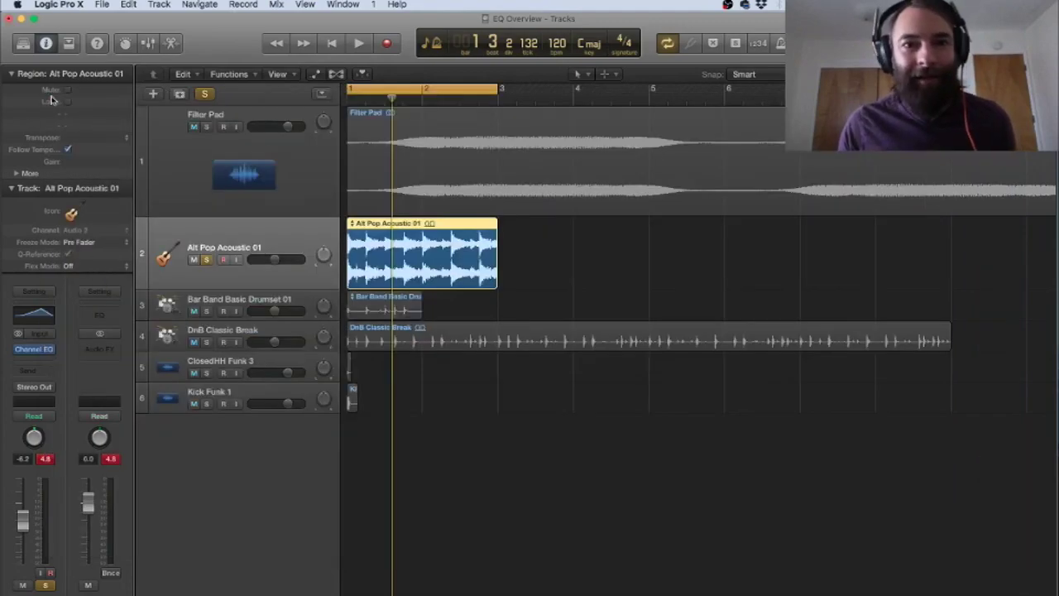
pyautogui.click(209, 261)
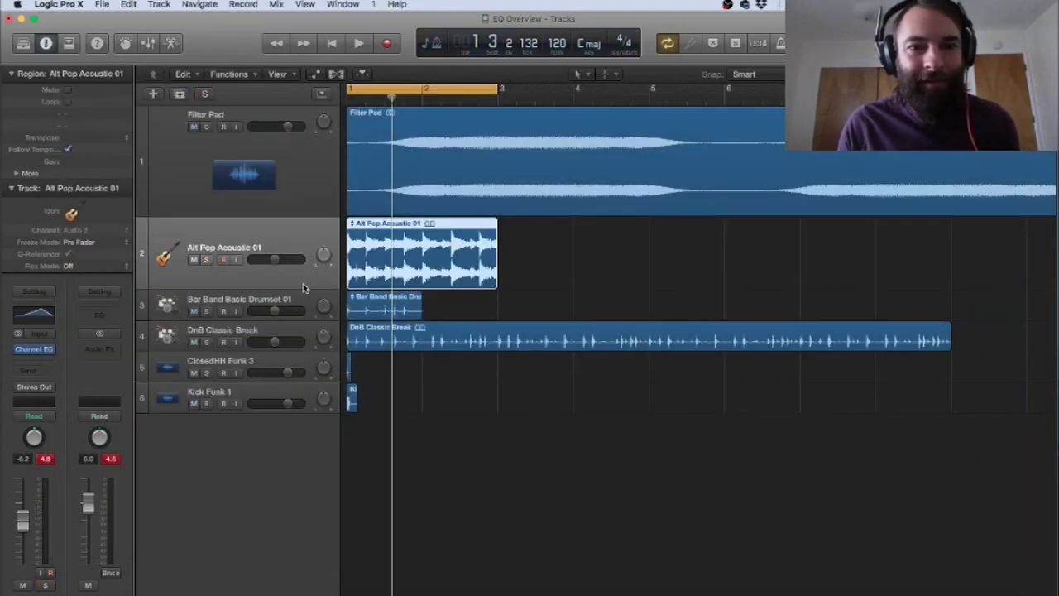
pyautogui.click(114, 458)
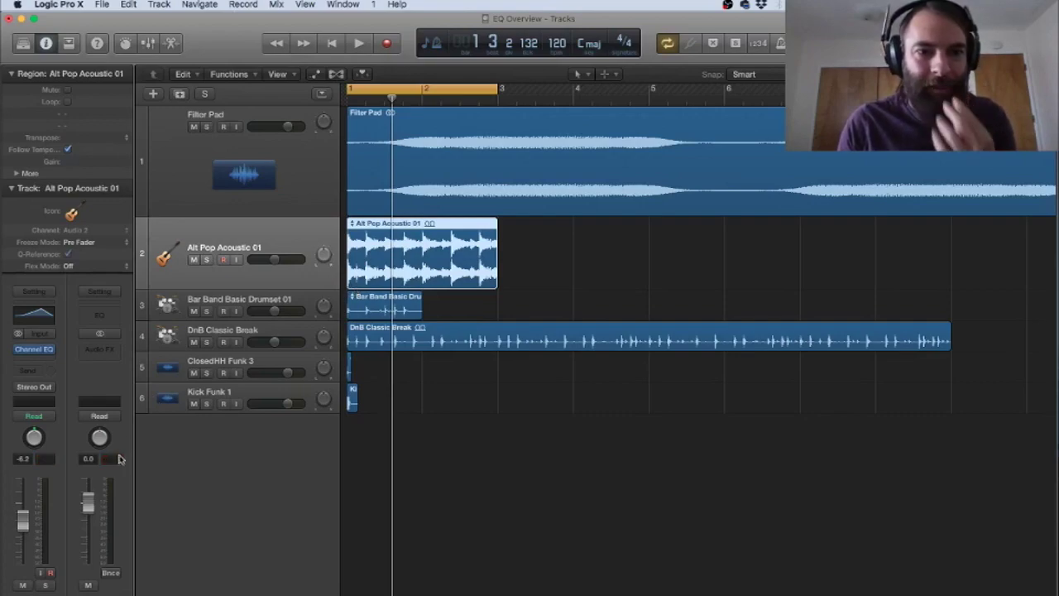
# Step: Select the Bar Band Basic Drumset 01 region and track, then solo it
pyautogui.click(387, 310)
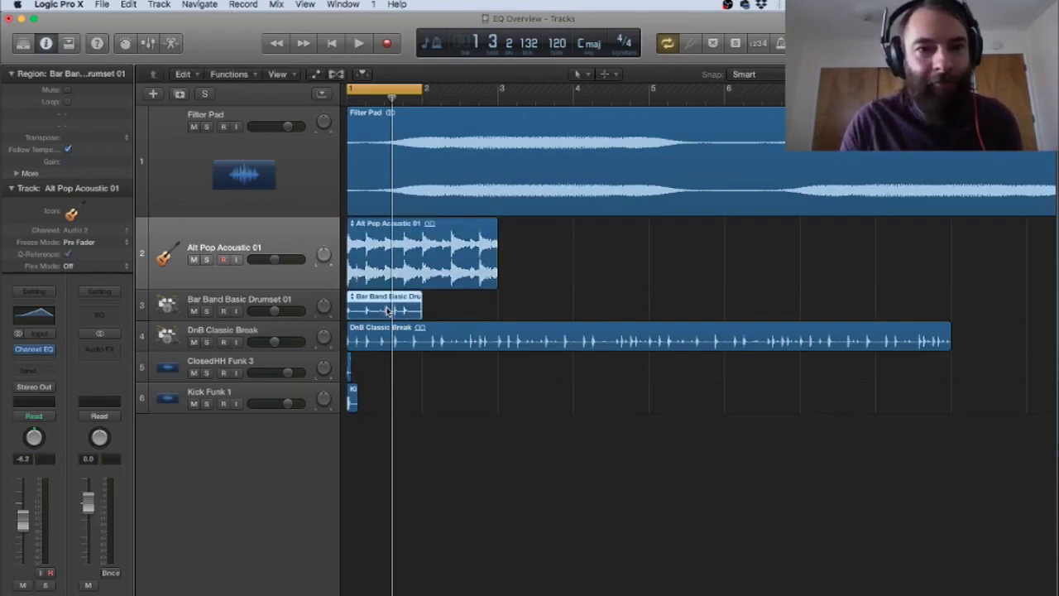
pyautogui.click(254, 305)
pyautogui.click(206, 311)
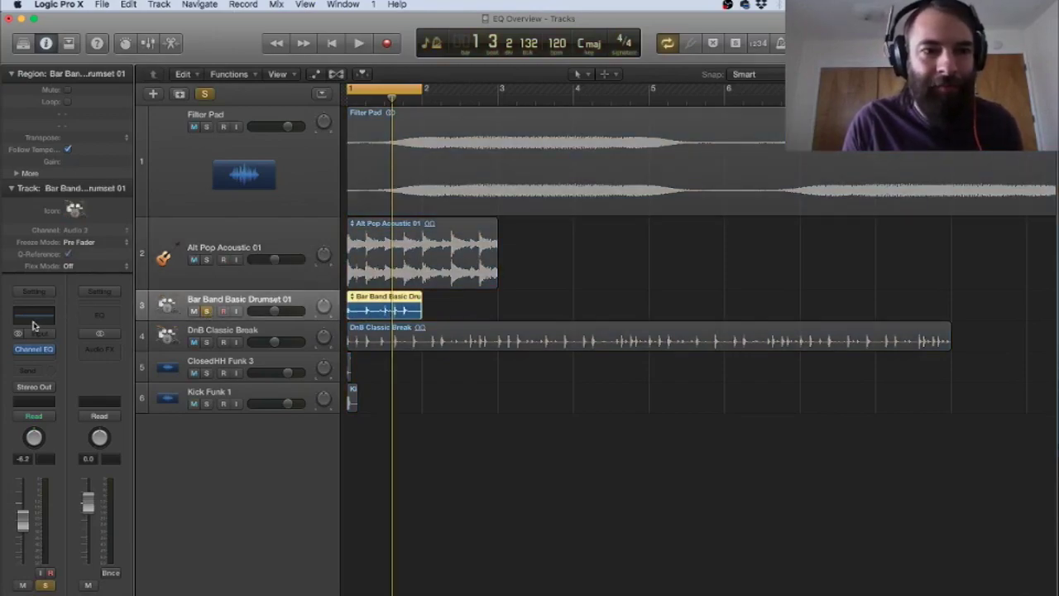
# Step: Open the drumset's Channel EQ, play the loop with the Analyzer on, and enable the 20 Hz low-cut
pyautogui.click(33, 348)
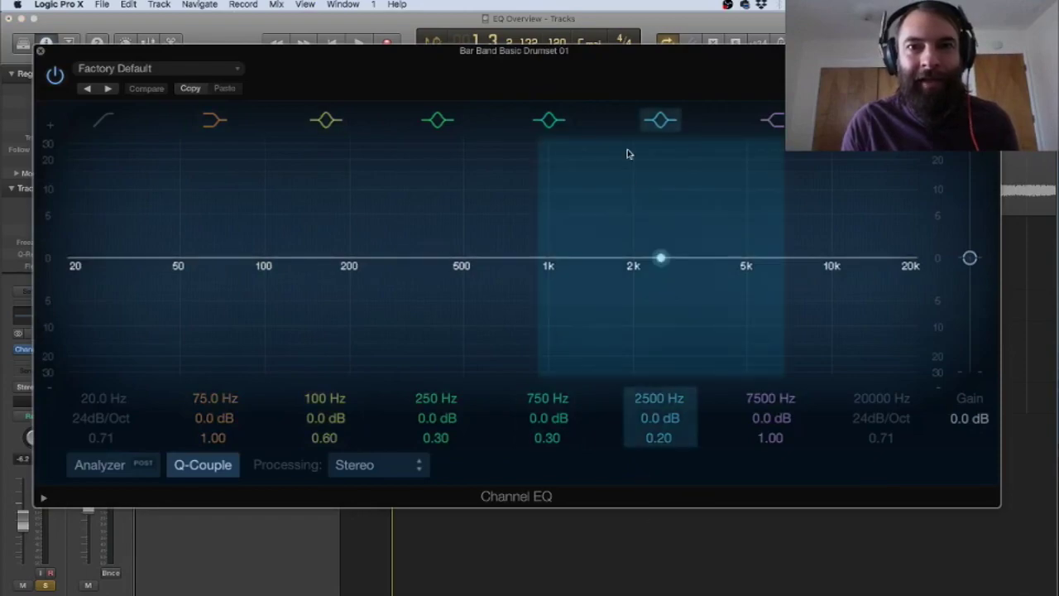
pyautogui.moveTo(634, 64); pyautogui.dragTo(660, 121)
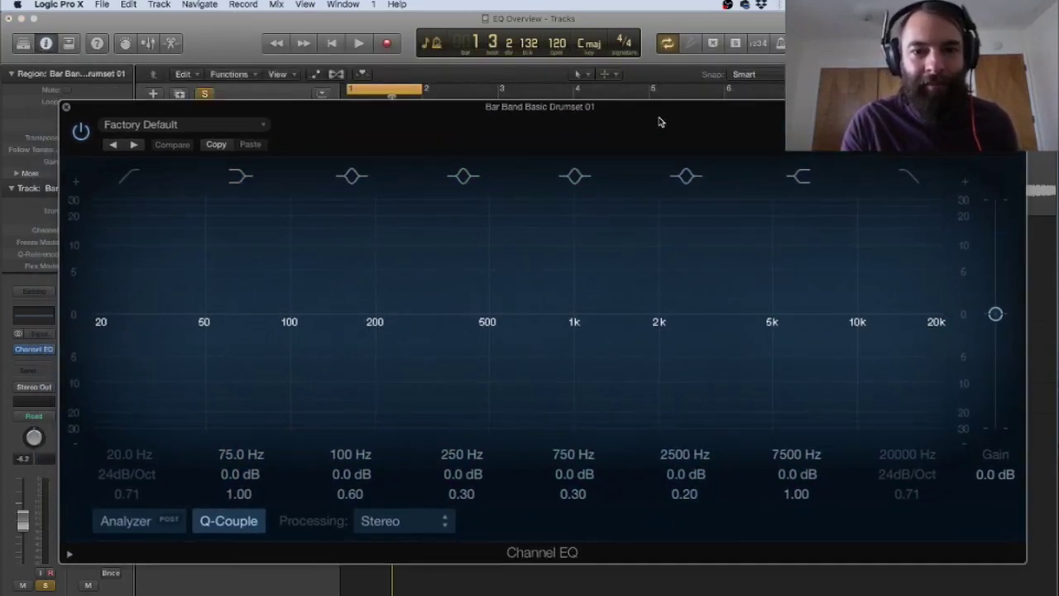
pyautogui.press('space')
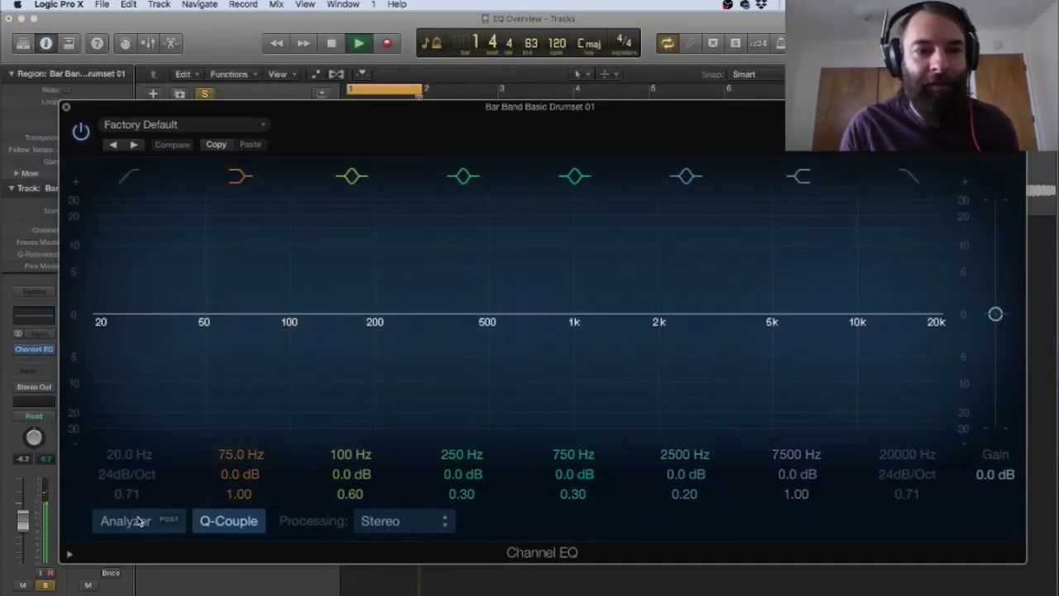
pyautogui.click(126, 520)
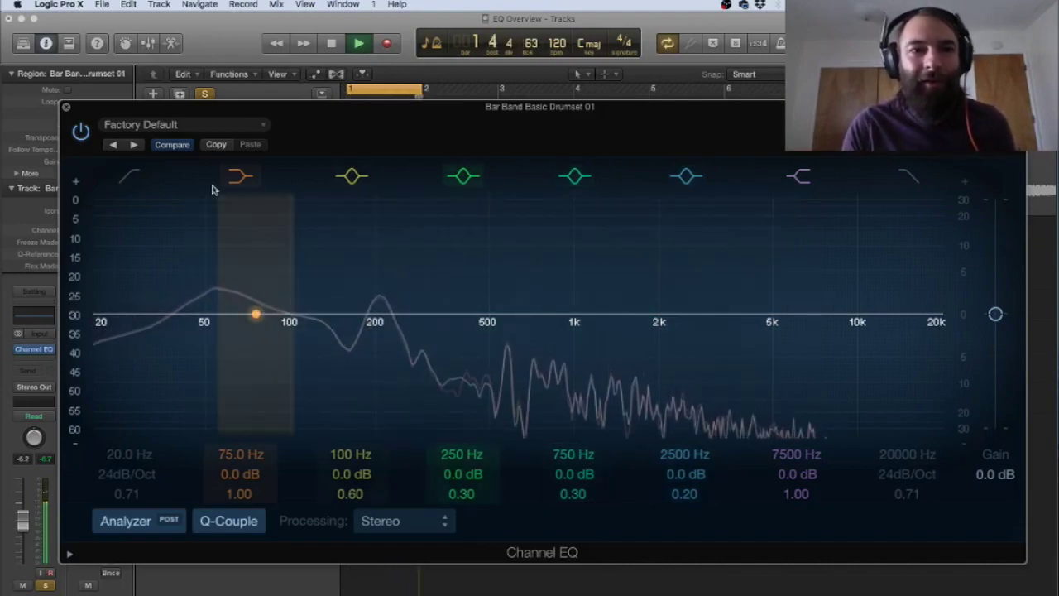
pyautogui.click(128, 174)
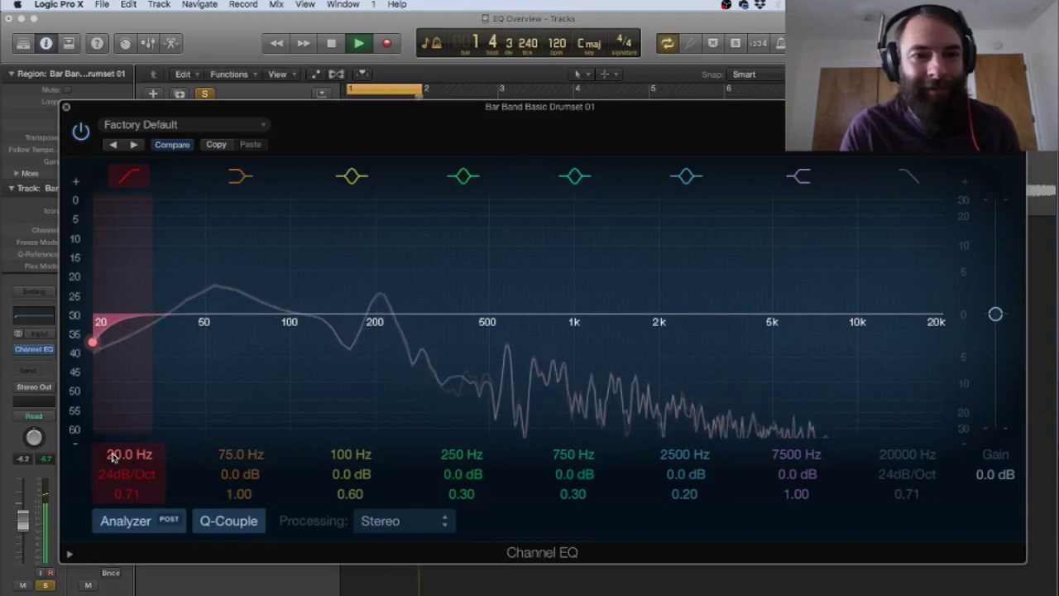
# Step: Sweep the drumset's low-cut up through 68 Hz and 290 Hz to 670 Hz
pyautogui.moveTo(114, 456); pyautogui.dragTo(113, 376)
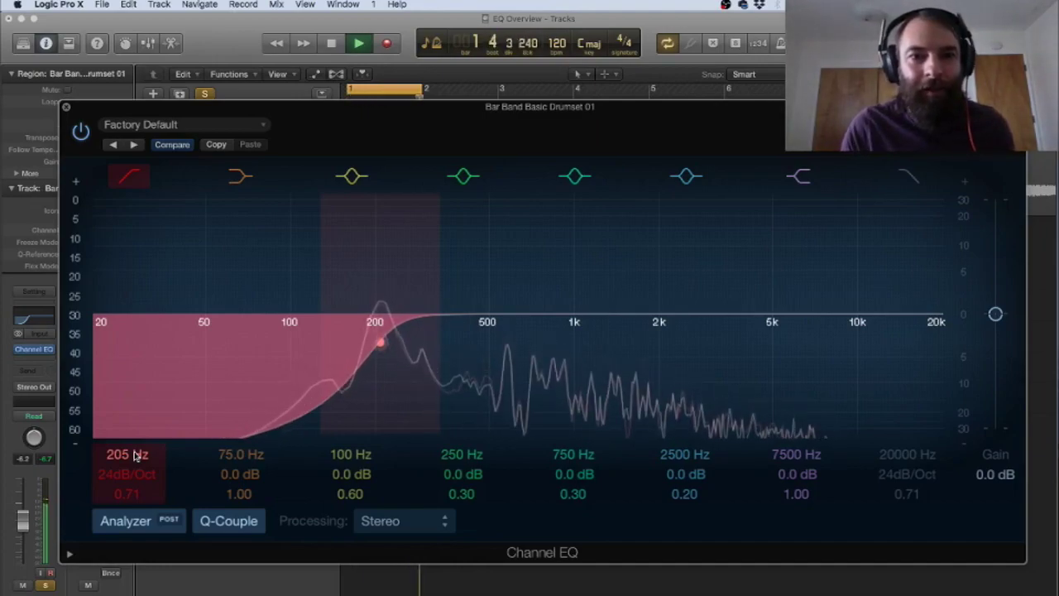
pyautogui.moveTo(129, 456); pyautogui.dragTo(129, 412)
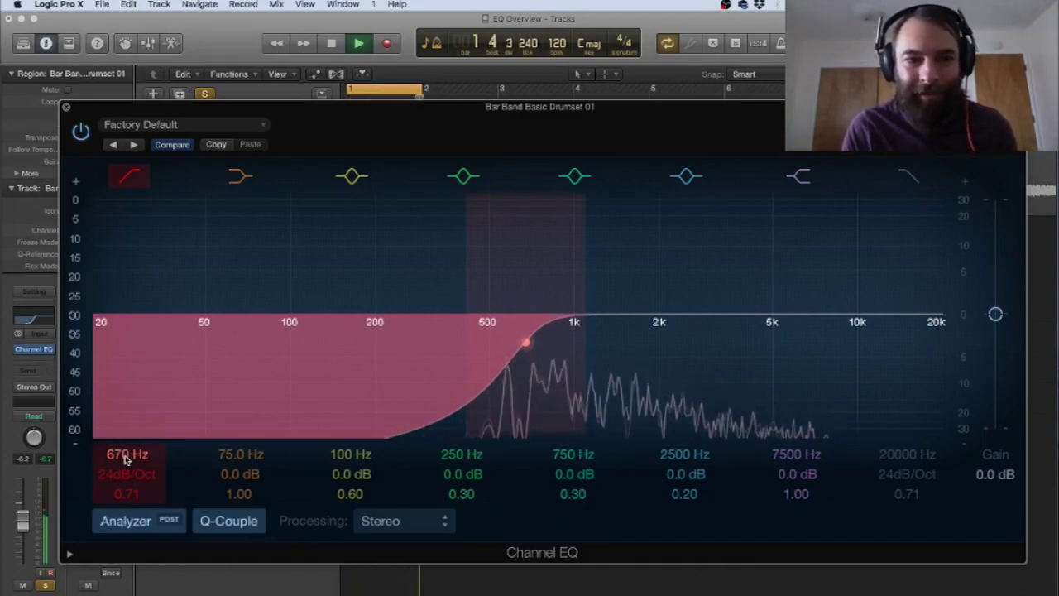
# Step: Push the low-cut on through 1320 Hz and 2950 Hz up to 6300 Hz
pyautogui.moveTo(127, 461); pyautogui.dragTo(127, 411)
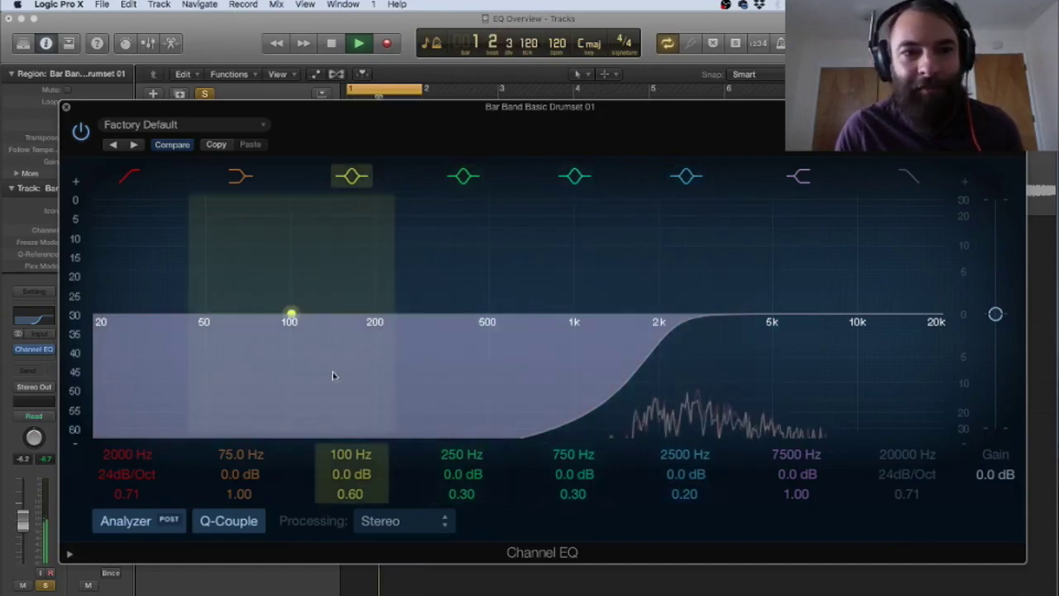
pyautogui.click(126, 455)
pyautogui.moveTo(126, 454); pyautogui.dragTo(126, 395)
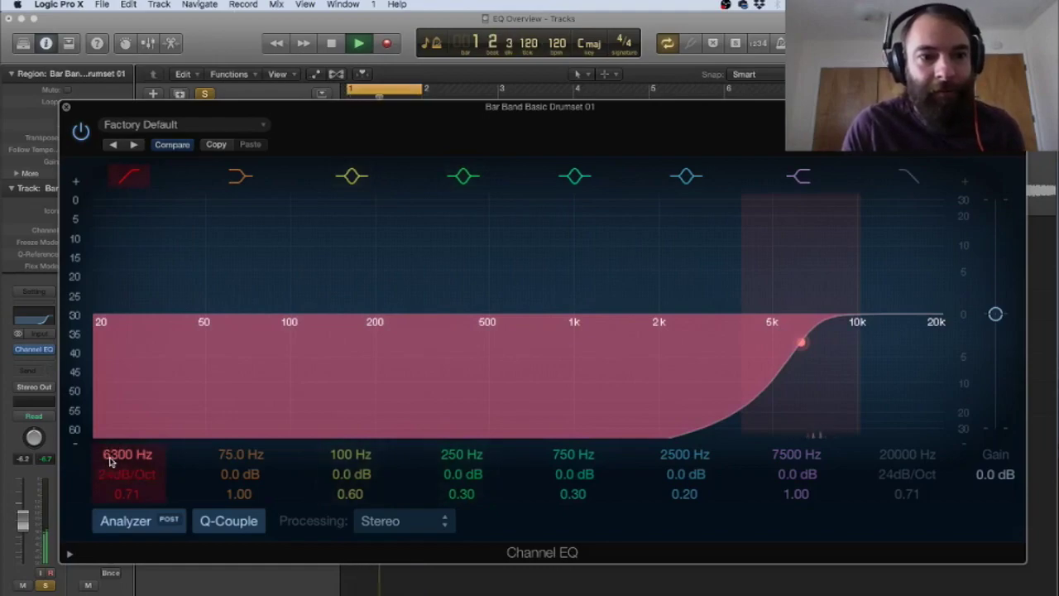
# Step: Disable the low-cut and turn the 100 Hz band into a Q 100, +19.0 dB spike at 72 Hz
pyautogui.click(128, 178)
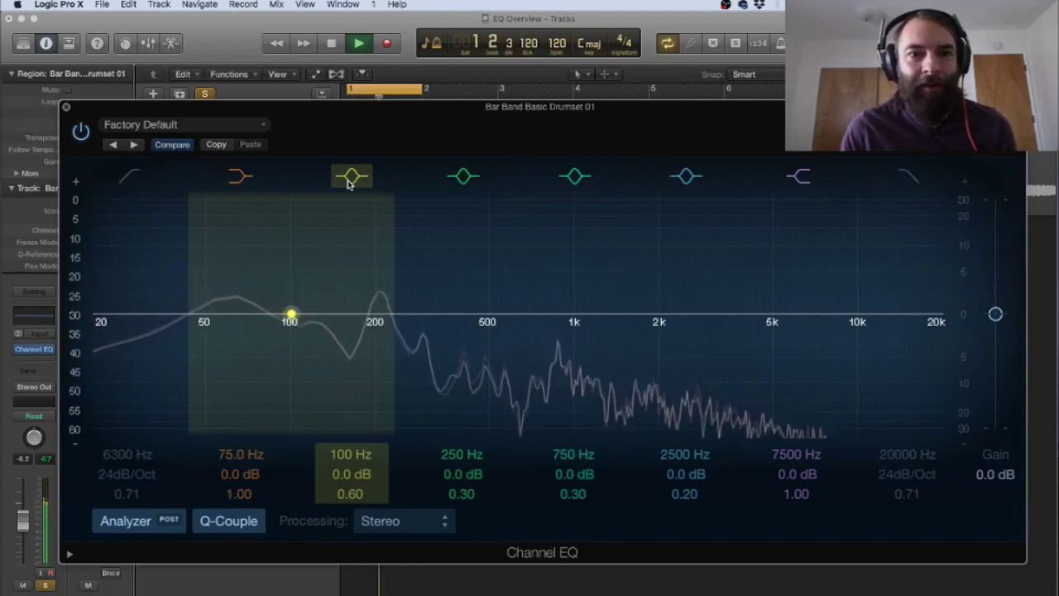
pyautogui.moveTo(351, 494); pyautogui.dragTo(350, 439)
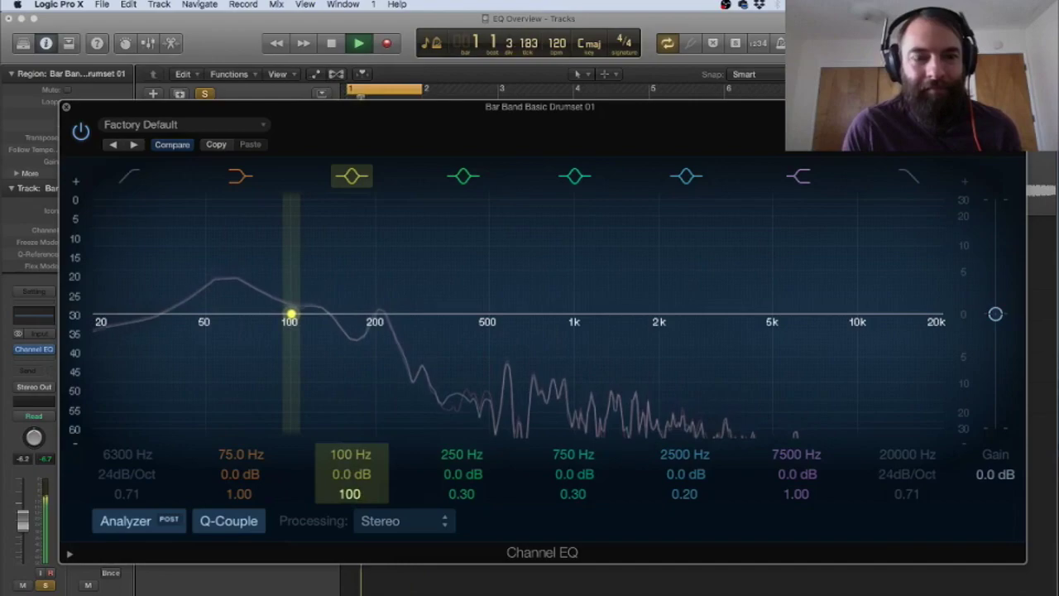
pyautogui.click(292, 315)
pyautogui.moveTo(291, 315); pyautogui.dragTo(250, 217)
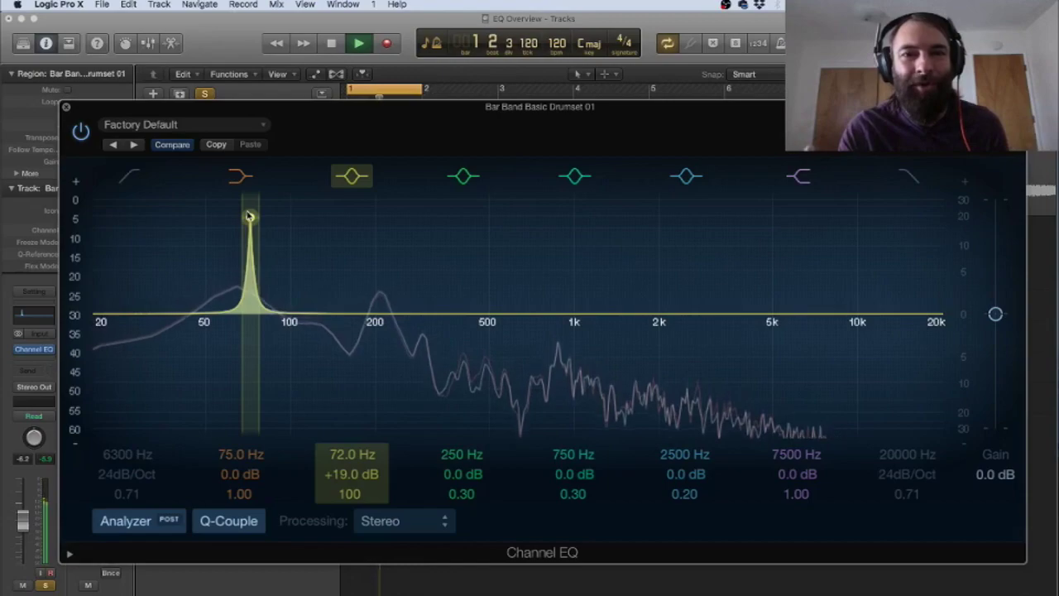
# Step: Toggle the 72 Hz peak band off and on to compare, leave it off, and stop playback
pyautogui.click(351, 178)
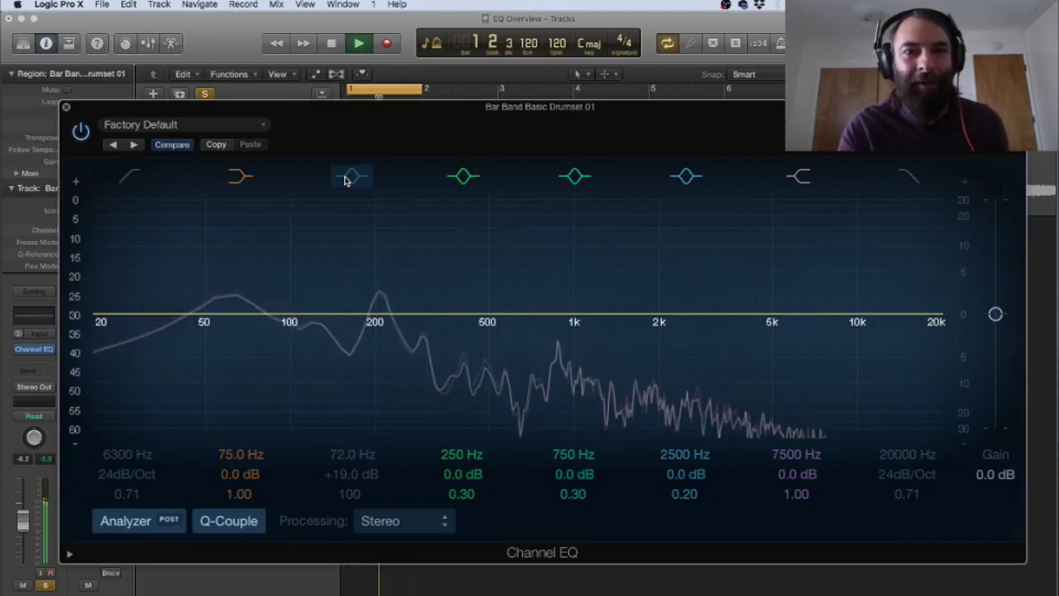
pyautogui.click(348, 178)
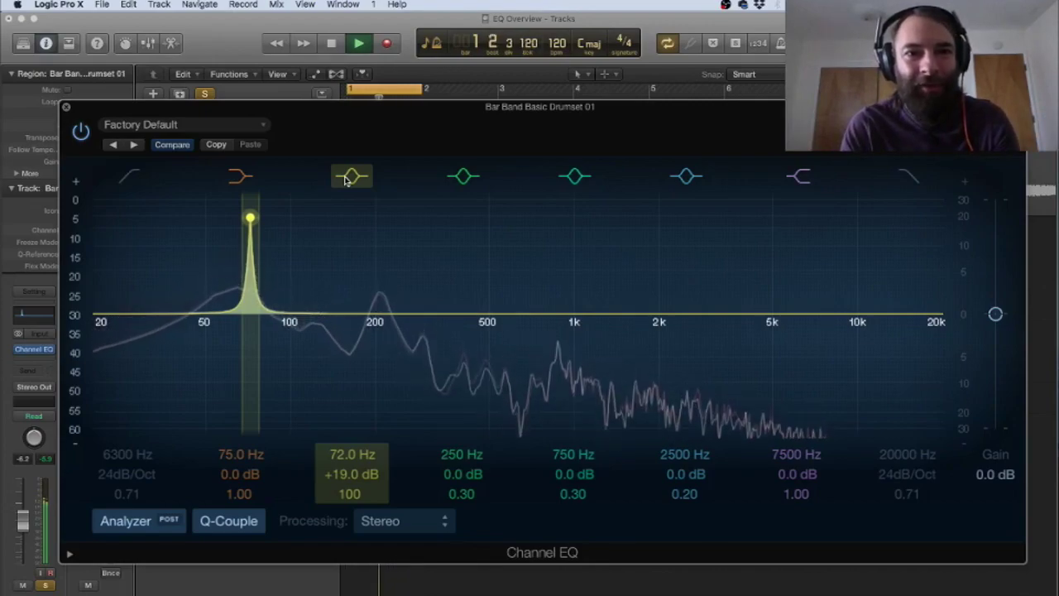
pyautogui.click(351, 177)
pyautogui.press('space')
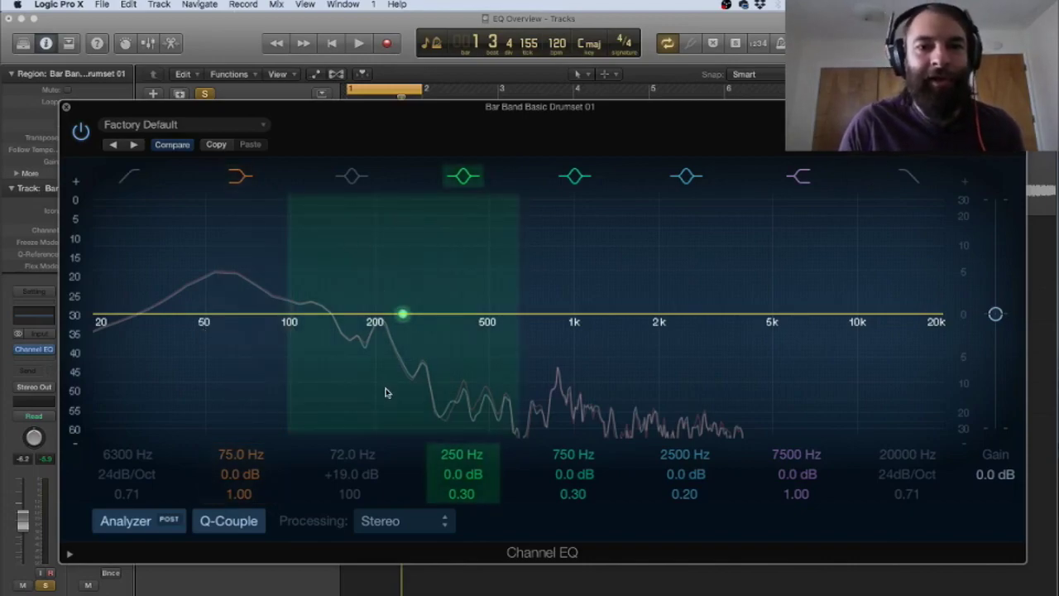
# Step: Play the drum loop, boost 210 Hz by +11.5 dB and dip 134 Hz by -3.0 dB
pyautogui.press('space')
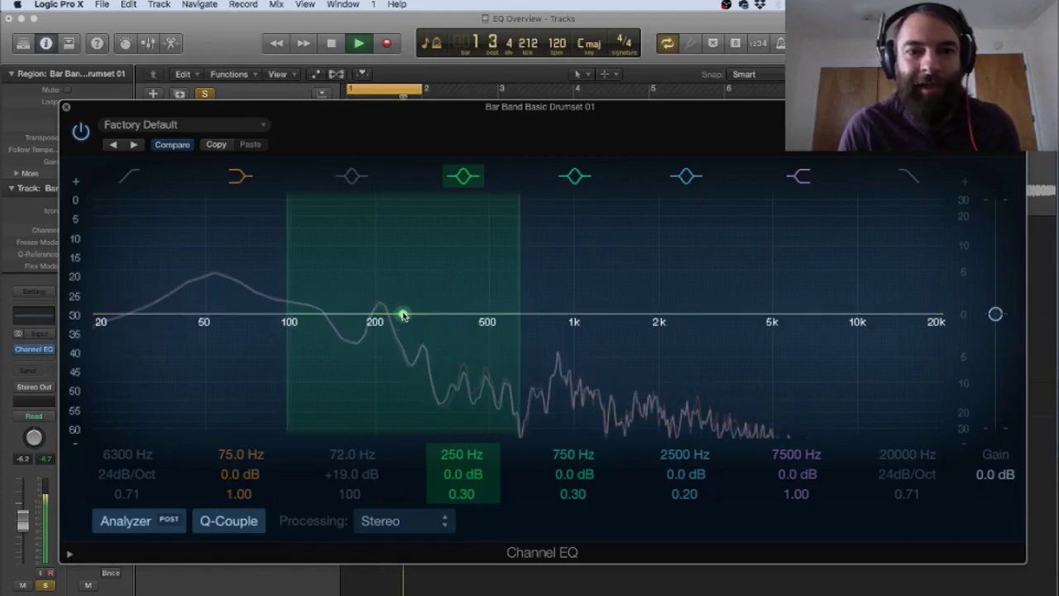
pyautogui.moveTo(402, 315); pyautogui.dragTo(380, 254)
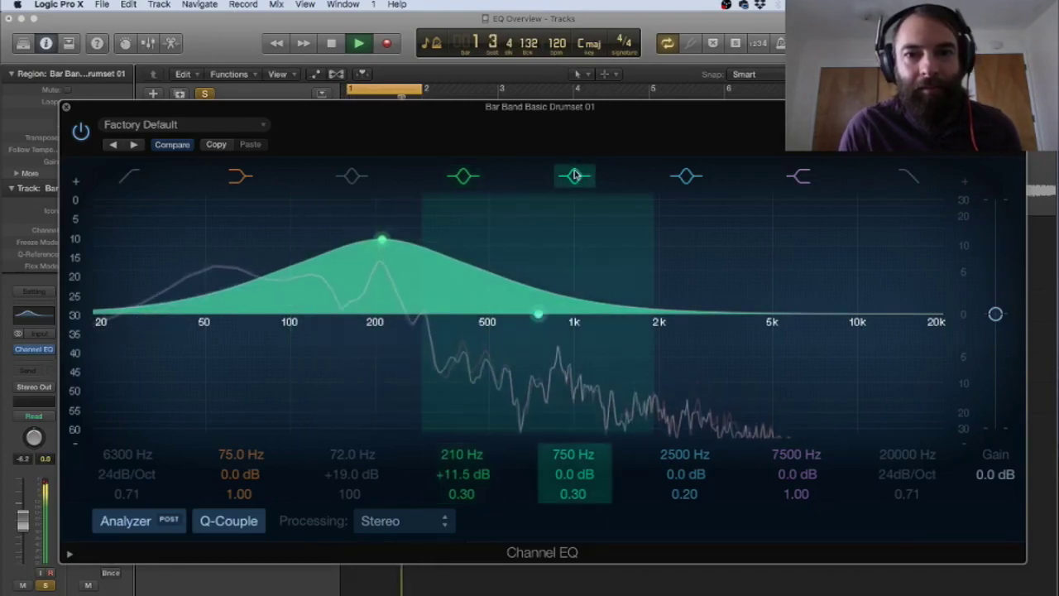
pyautogui.moveTo(573, 494); pyautogui.dragTo(573, 447)
pyautogui.moveTo(538, 314); pyautogui.dragTo(314, 342)
pyautogui.moveTo(573, 495); pyautogui.dragTo(573, 518)
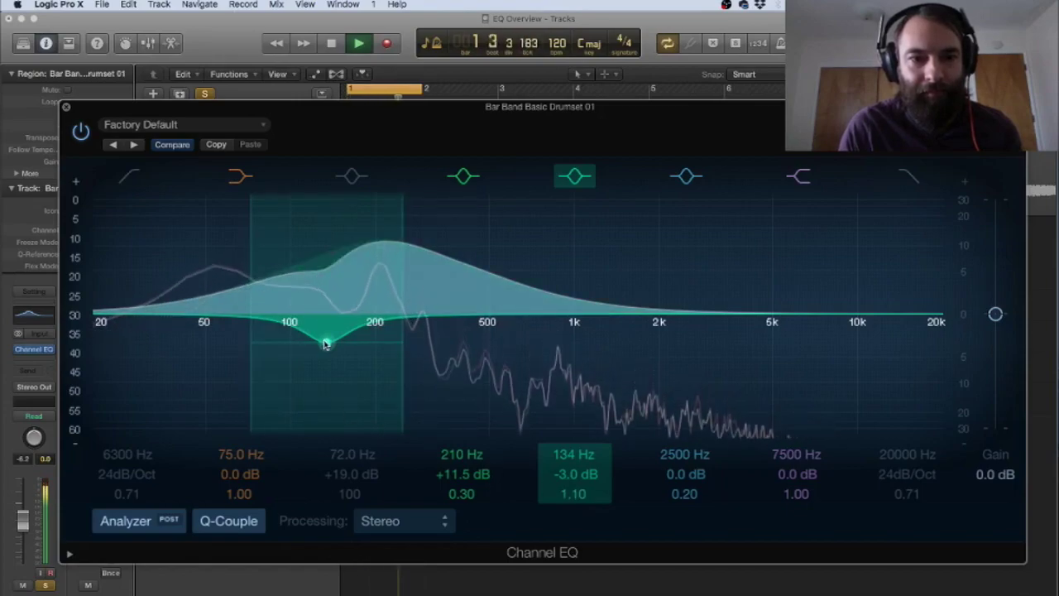
# Step: Deepen the dip to -11.5 dB at 156 Hz with Q 0.21, and move the boost to 186 Hz, +13.5 dB
pyautogui.moveTo(327, 344); pyautogui.dragTo(345, 387)
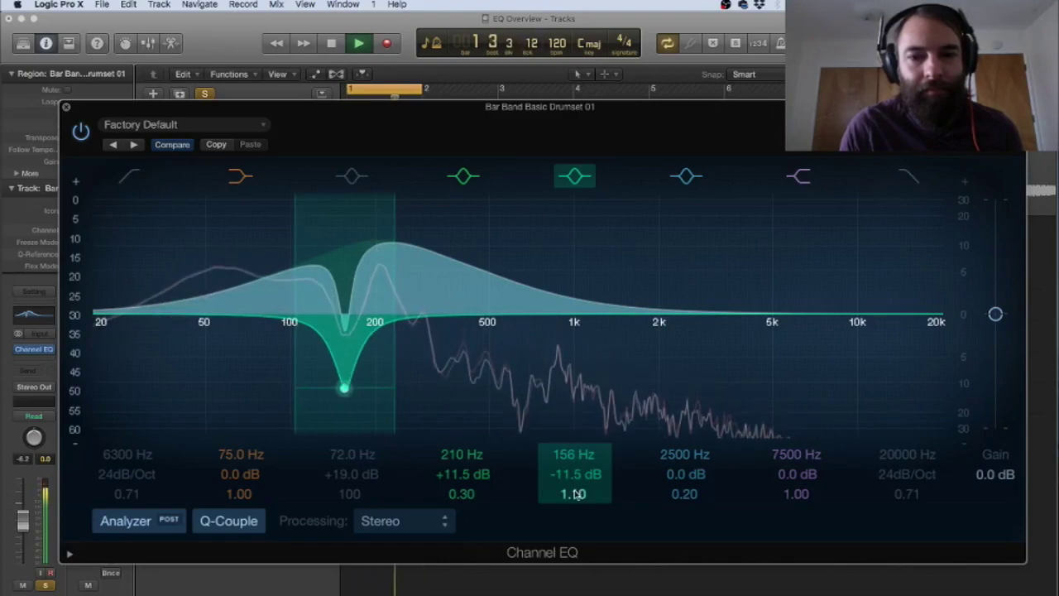
pyautogui.moveTo(577, 494); pyautogui.dragTo(577, 514)
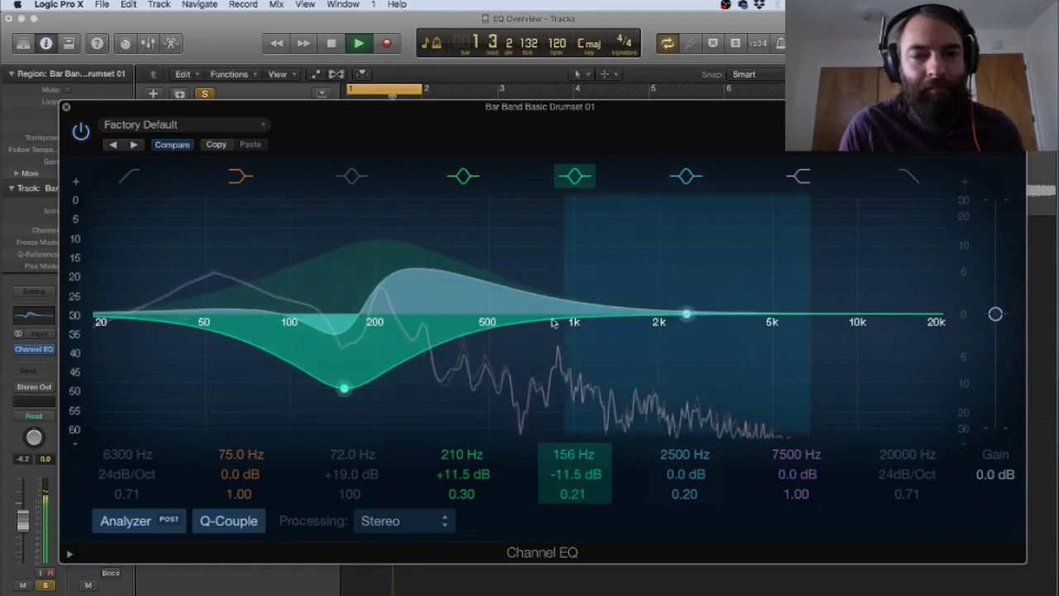
pyautogui.moveTo(380, 241); pyautogui.dragTo(371, 235)
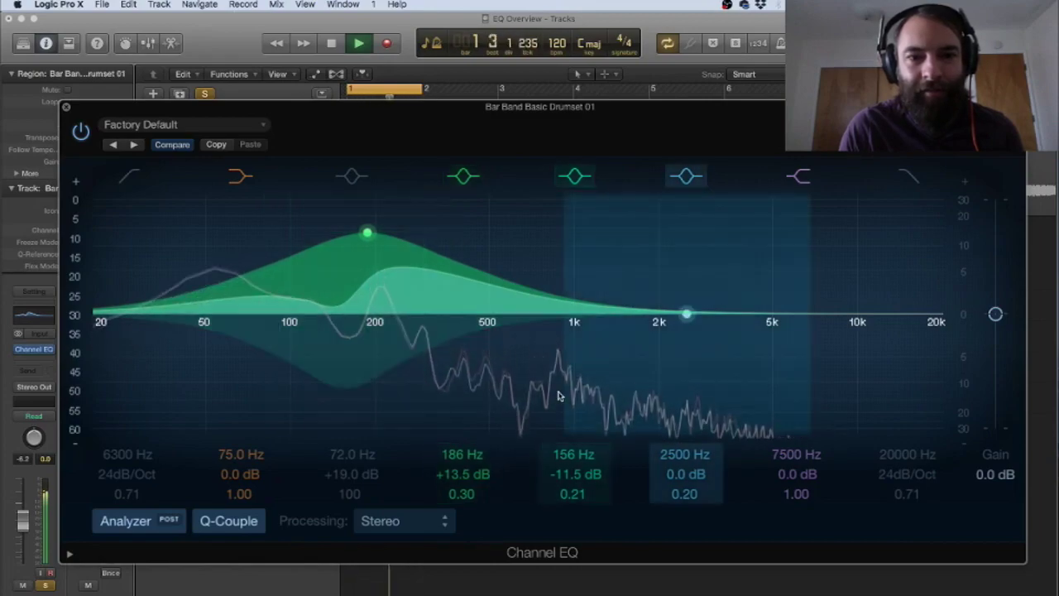
# Step: Narrow the boost band to Q 0.60, peaking at 196 Hz, +15.5 dB
pyautogui.moveTo(461, 495); pyautogui.dragTo(461, 487)
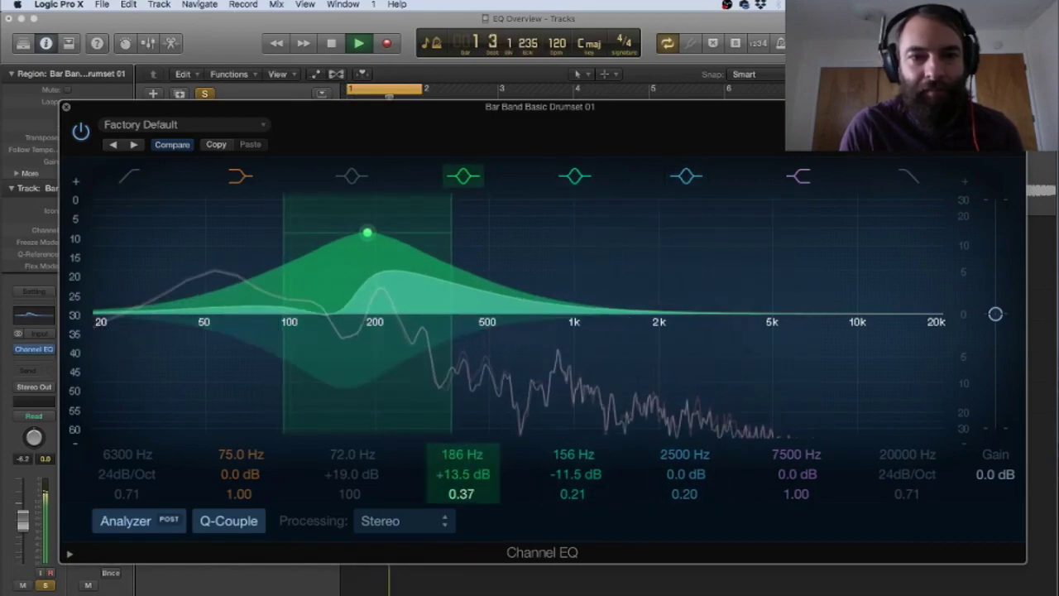
pyautogui.moveTo(368, 232)
pyautogui.mouseDown()
pyautogui.moveTo(367, 193)
pyautogui.moveTo(372, 227)
pyautogui.mouseUp()
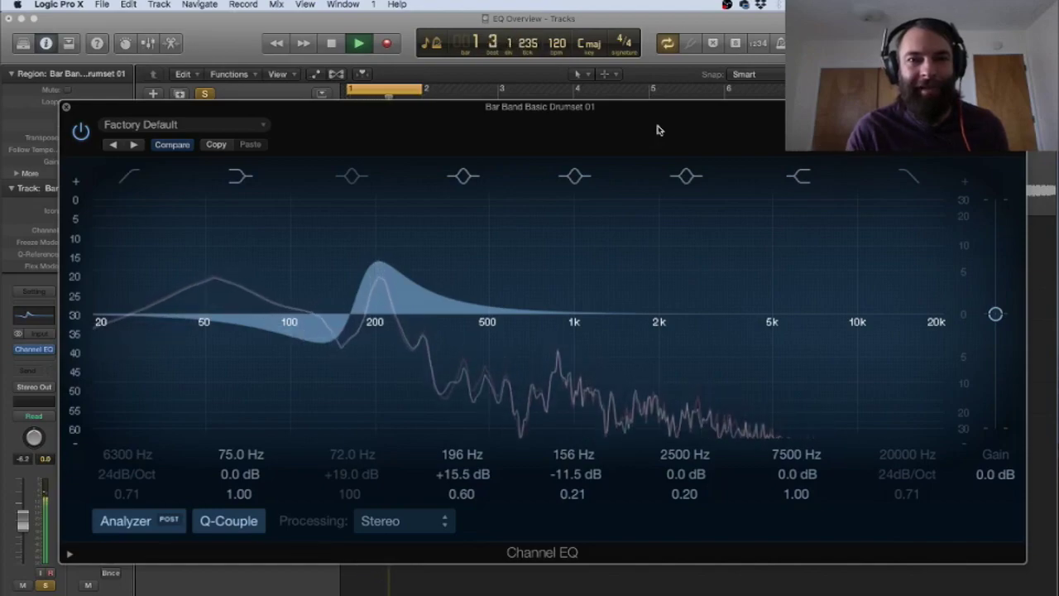
# Step: Compare the drum loop with the Channel EQ bypassed and active, then stop playback
pyautogui.click(82, 131)
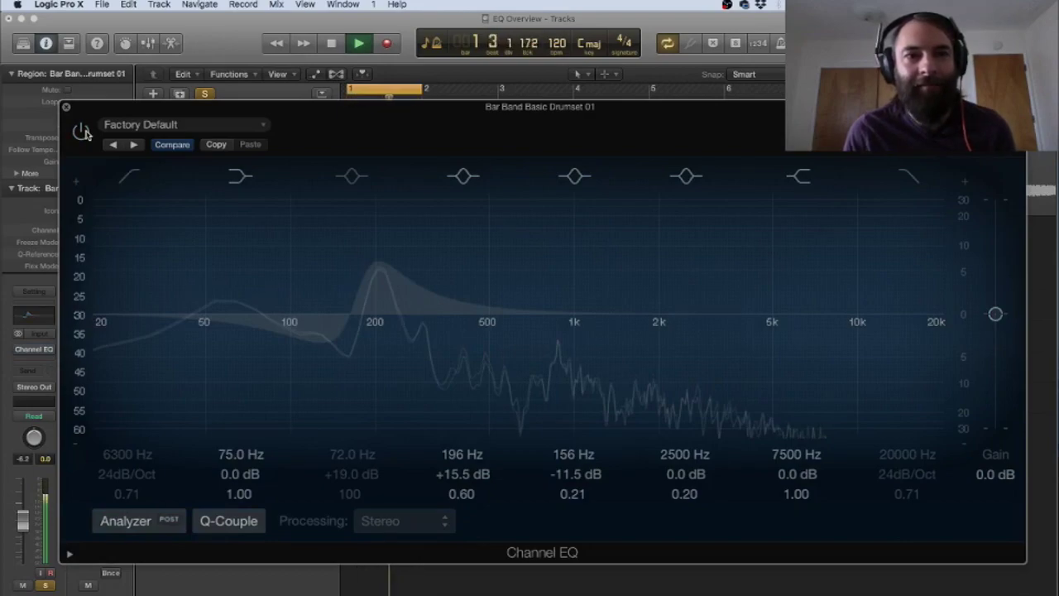
pyautogui.click(82, 131)
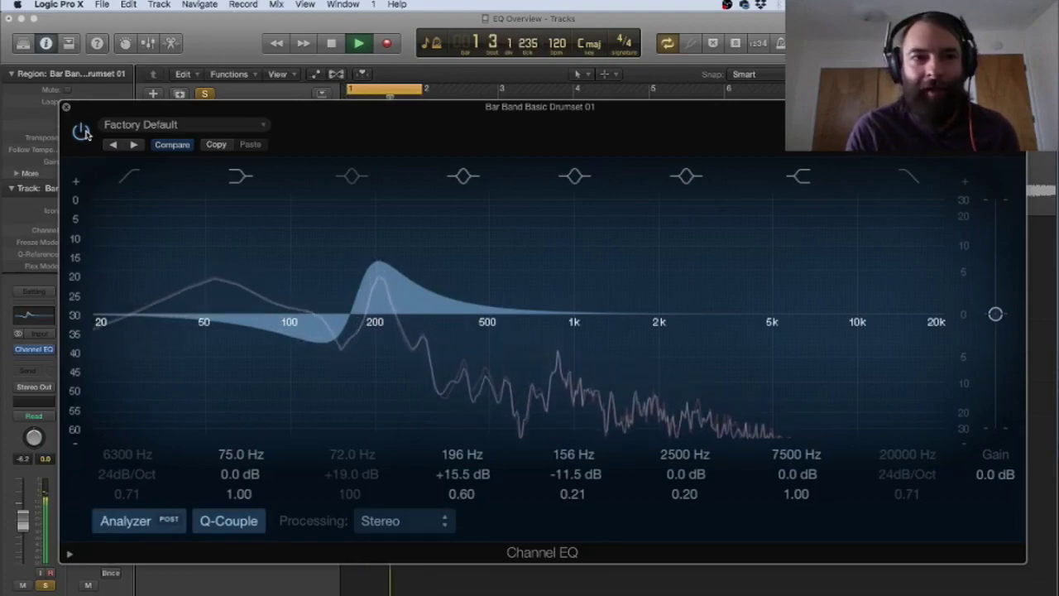
pyautogui.press('space')
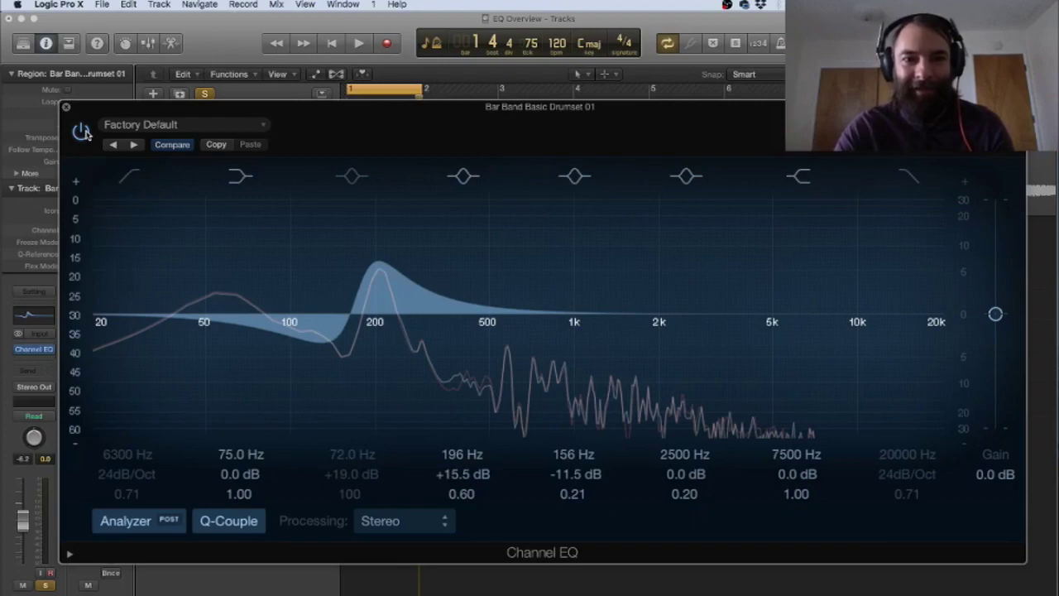
# Step: Re-enable the drumset's Channel EQ and inspect the 196 Hz and 2500 Hz bands
pyautogui.click(81, 131)
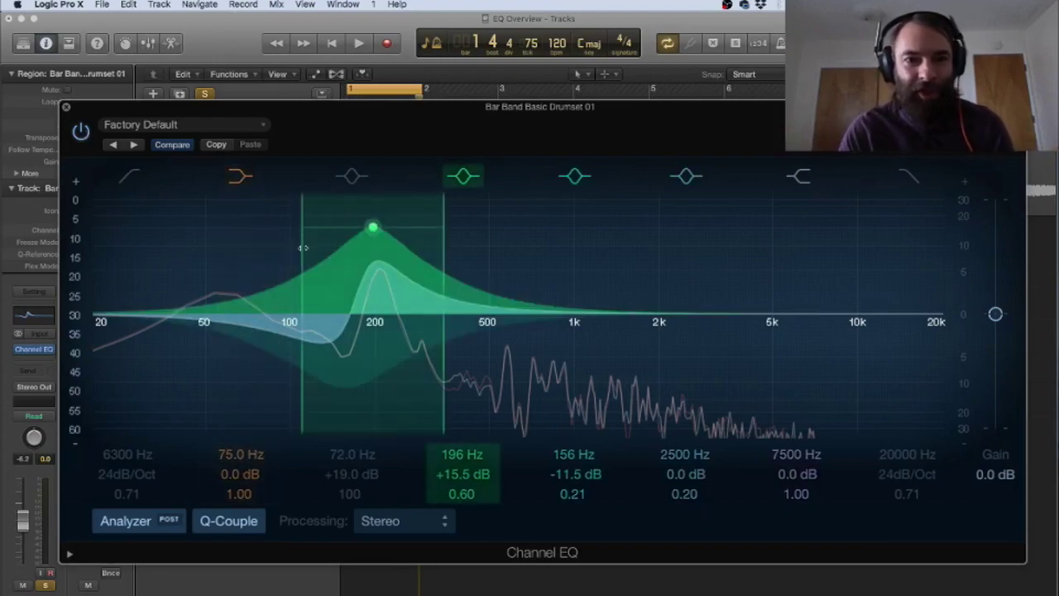
pyautogui.click(491, 276)
pyautogui.click(579, 323)
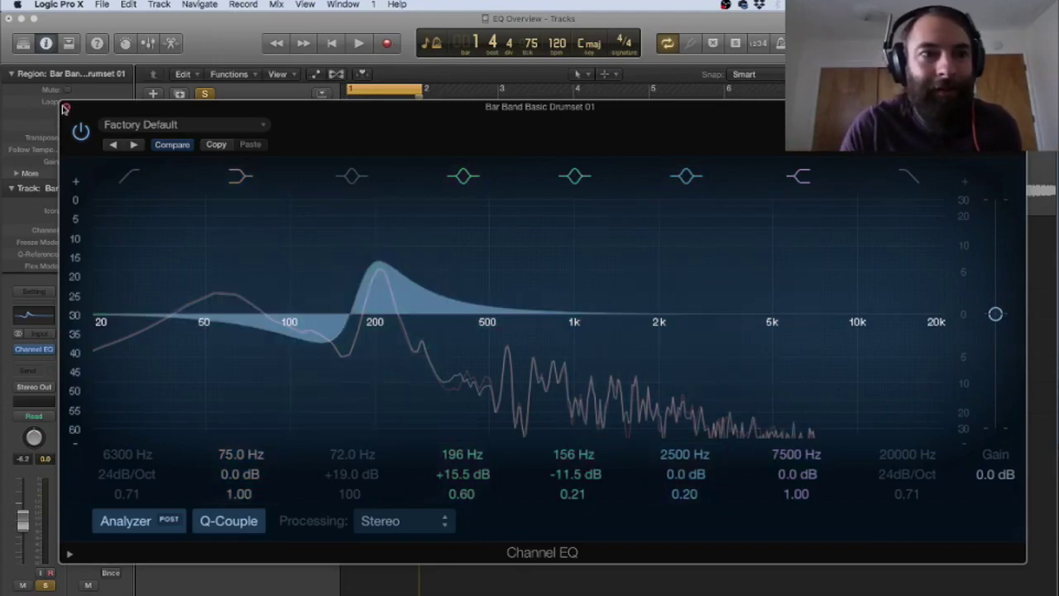
# Step: Close the EQ, then solo DnB Classic Break with a cycle range and audition it
pyautogui.click(65, 106)
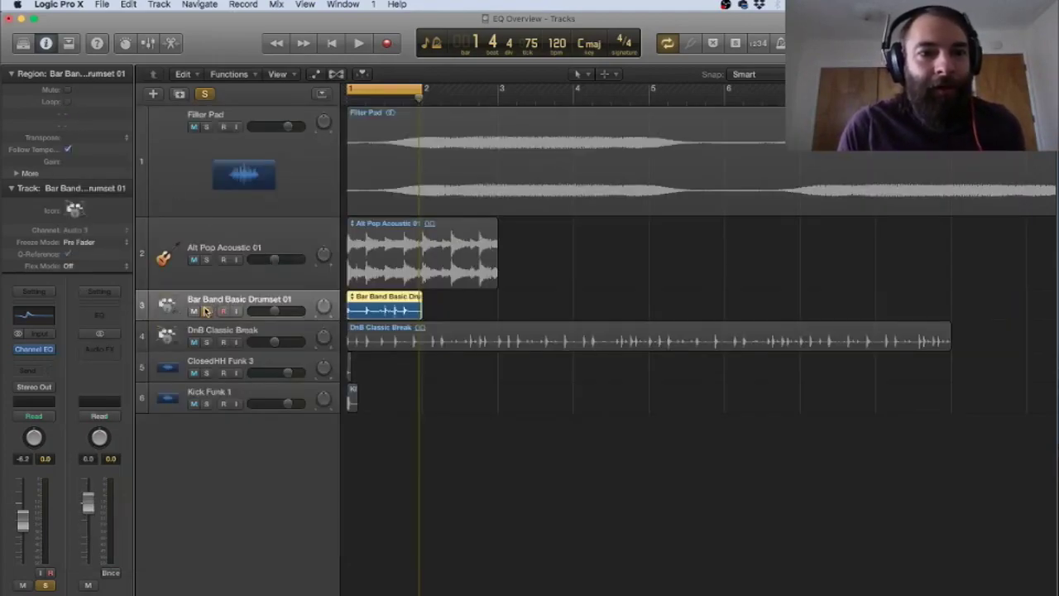
pyautogui.hotkey('ctrl', 's')
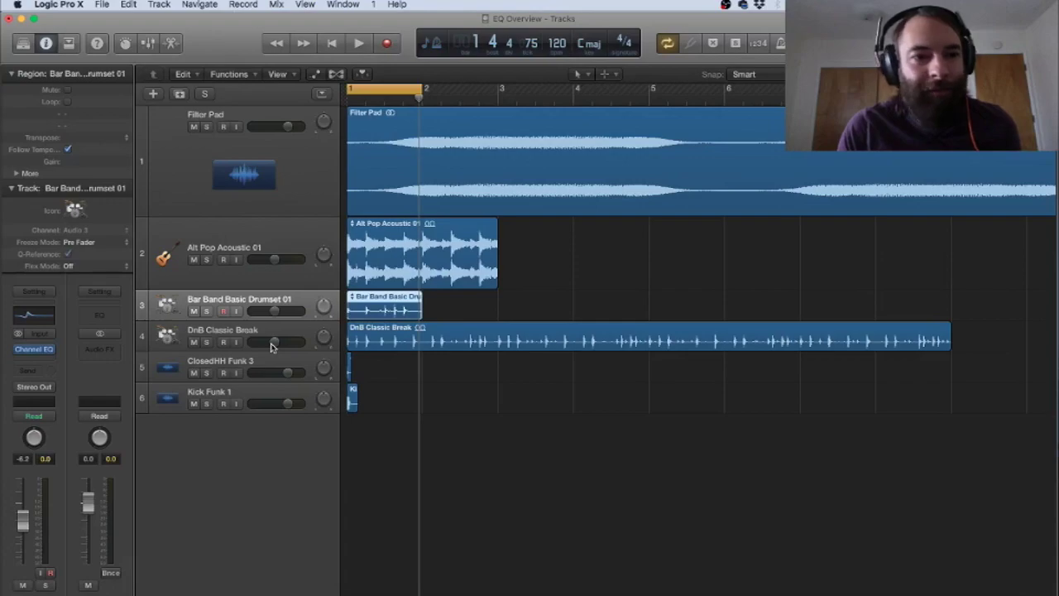
pyautogui.click(249, 333)
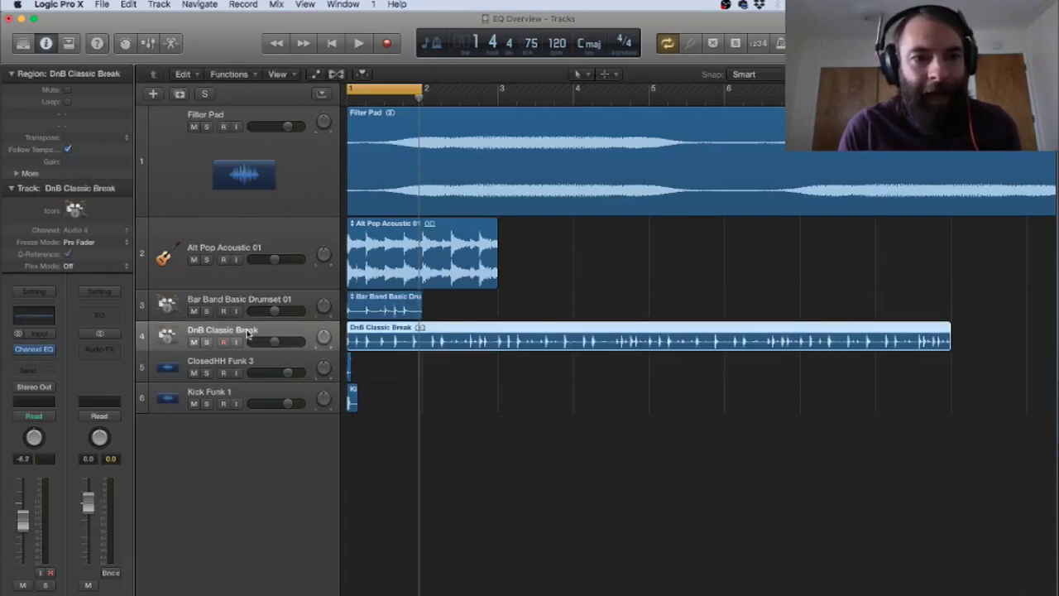
pyautogui.press('super+u')
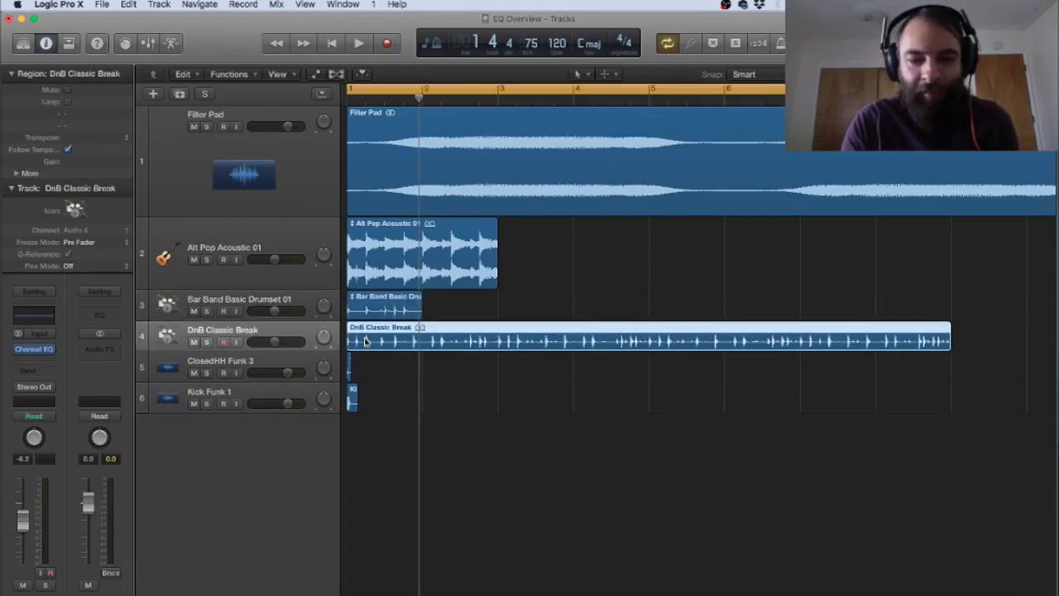
pyautogui.click(207, 344)
pyautogui.press('space')
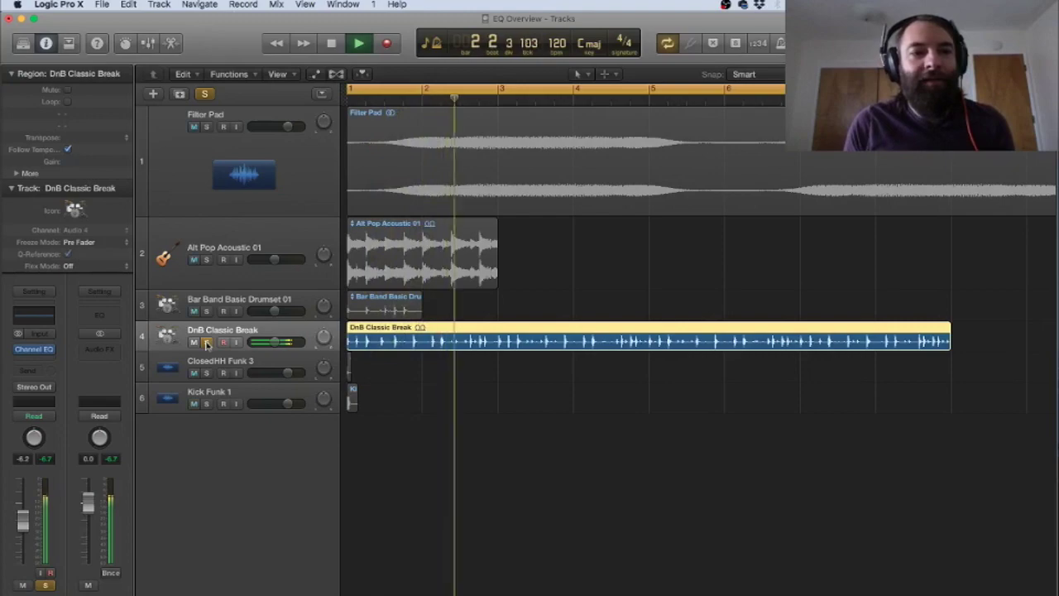
pyautogui.press('space')
# Step: Replace Bar Band Basic Drumset 01's Channel EQ with a fresh, flat Channel EQ
pyautogui.click(215, 306)
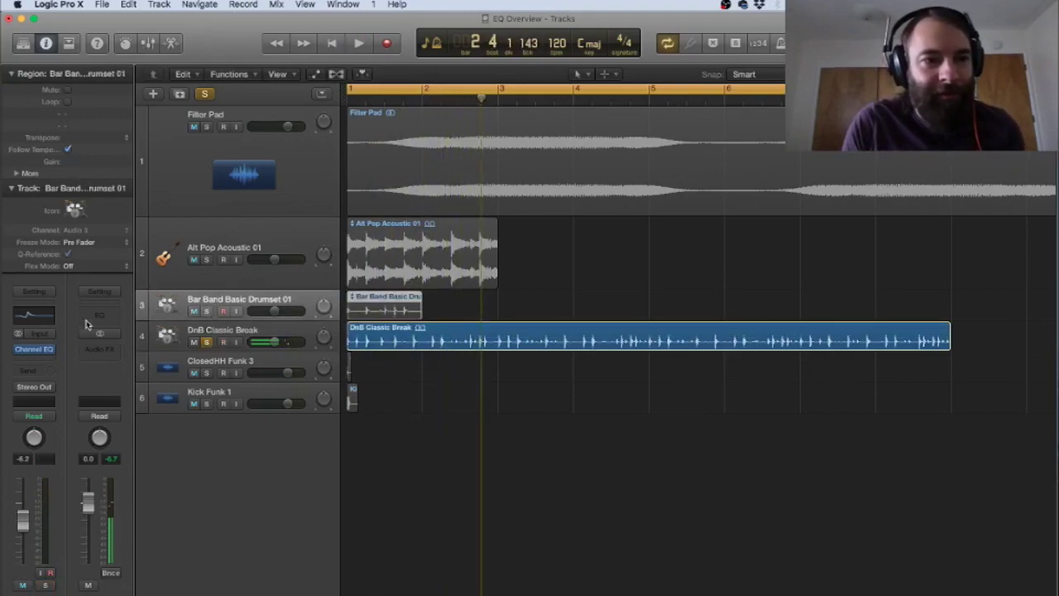
pyautogui.click(53, 350)
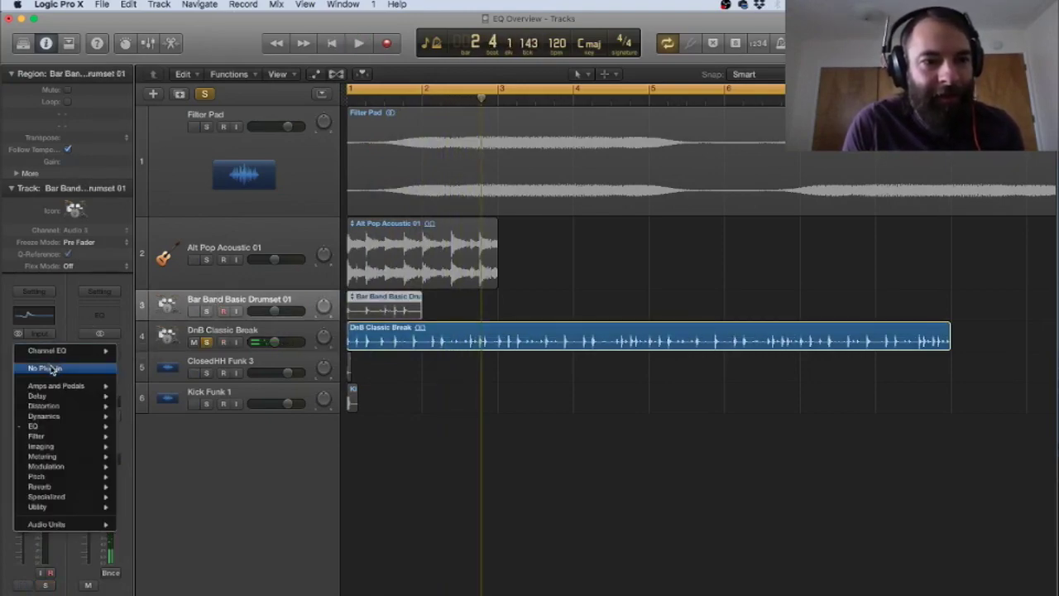
pyautogui.click(52, 368)
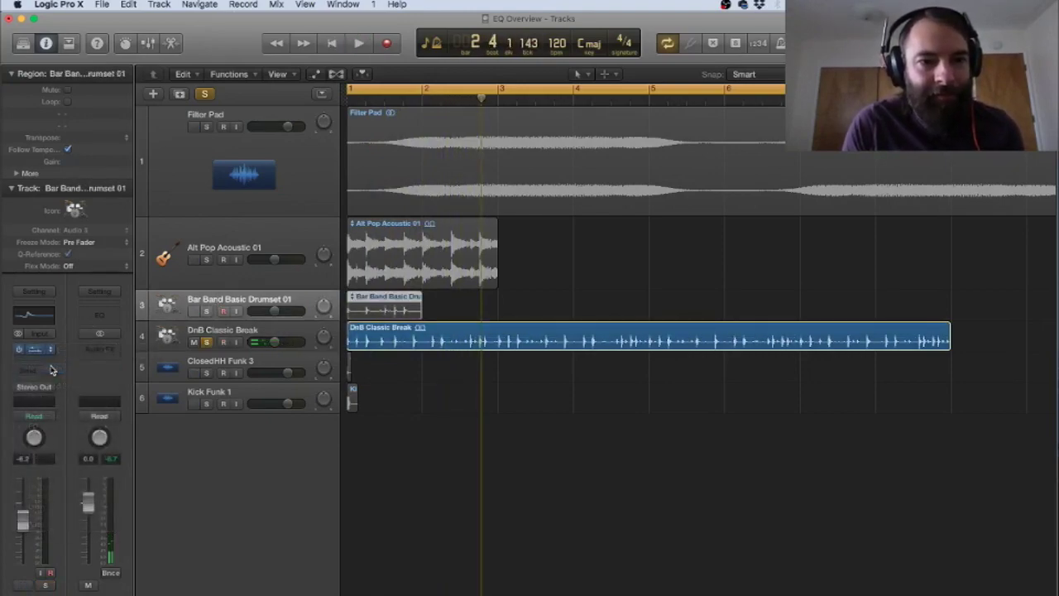
pyautogui.click(35, 324)
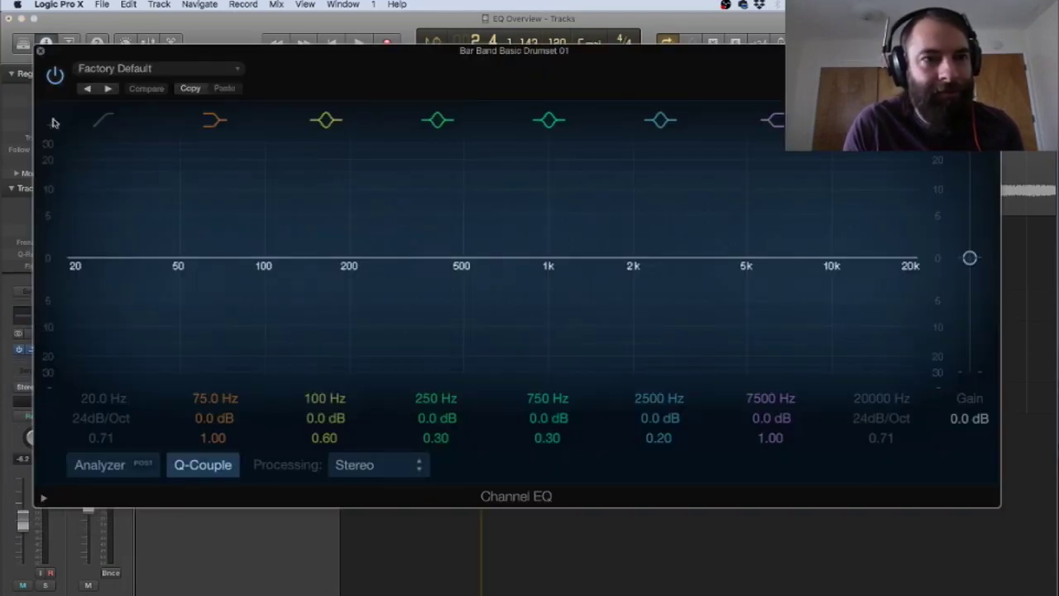
pyautogui.click(39, 50)
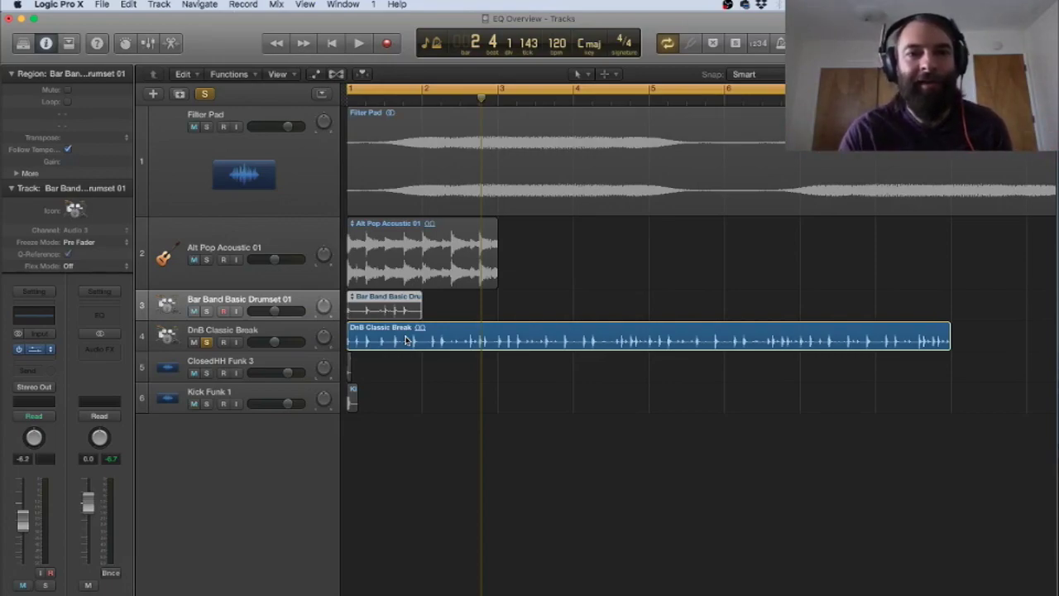
# Step: Play from the start, then solo Bar Band Basic Drumset 01 and loop its region
pyautogui.press('Return')
pyautogui.press('space')
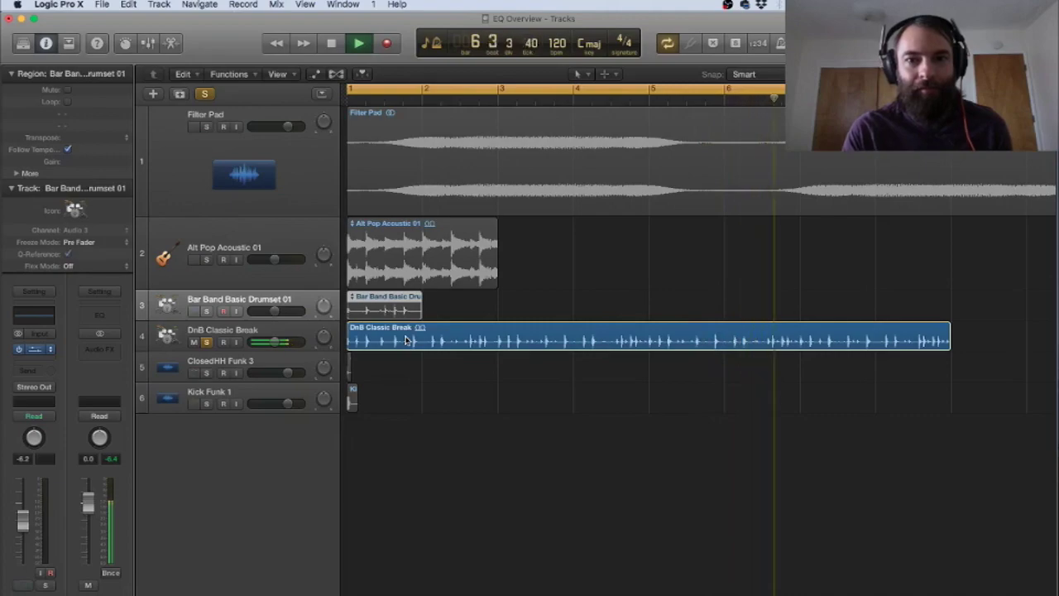
pyautogui.press('space')
pyautogui.click(206, 342)
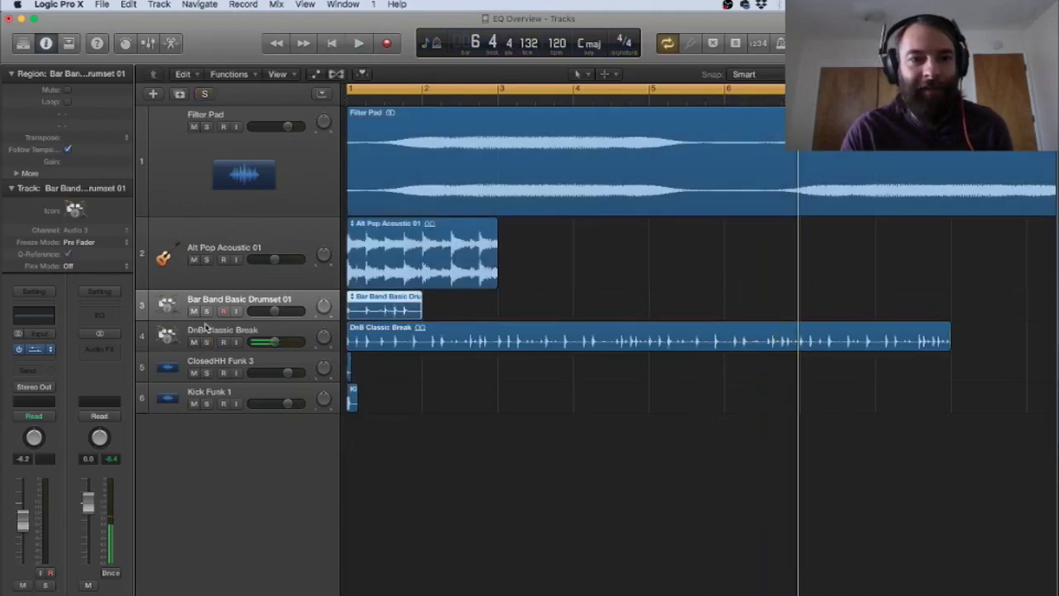
pyautogui.click(206, 311)
pyautogui.press('super+u')
pyautogui.press('space')
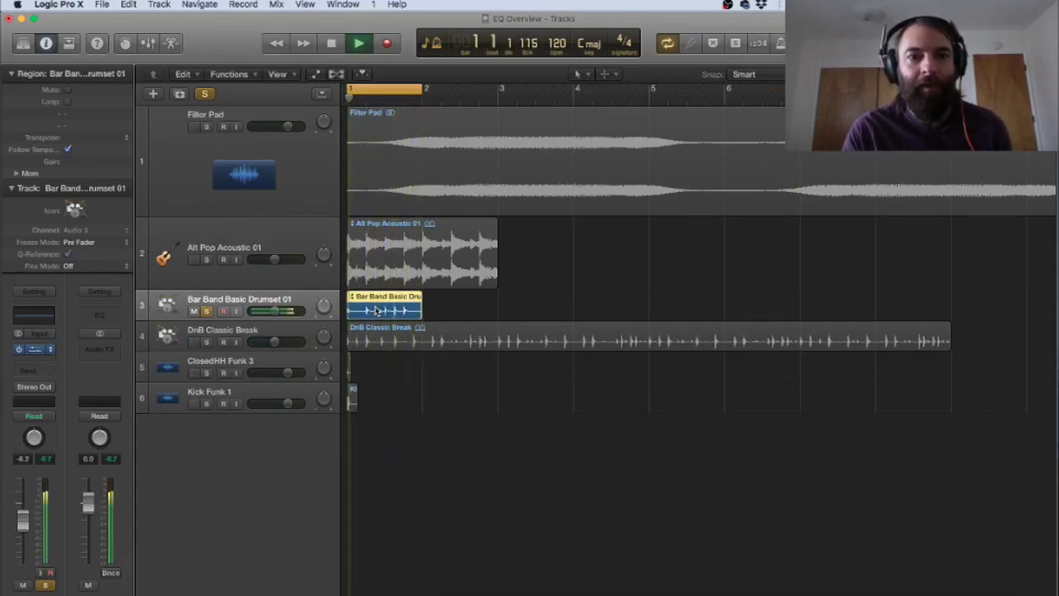
pyautogui.press('space')
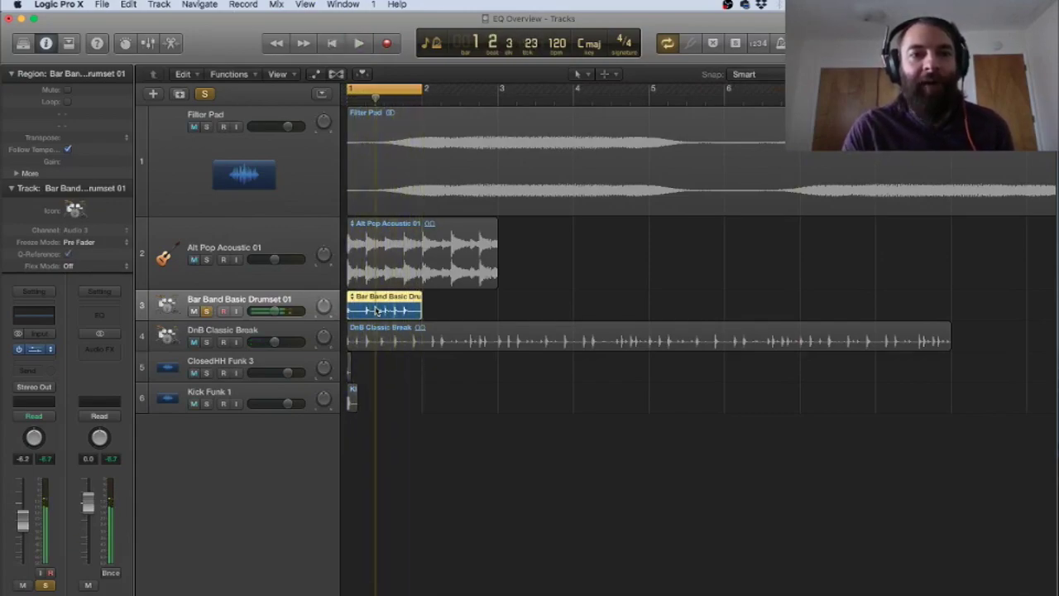
# Step: Switch the solo to DnB Classic Break, cycle its whole region and play it
pyautogui.click(206, 311)
pyautogui.click(206, 342)
pyautogui.click(376, 341)
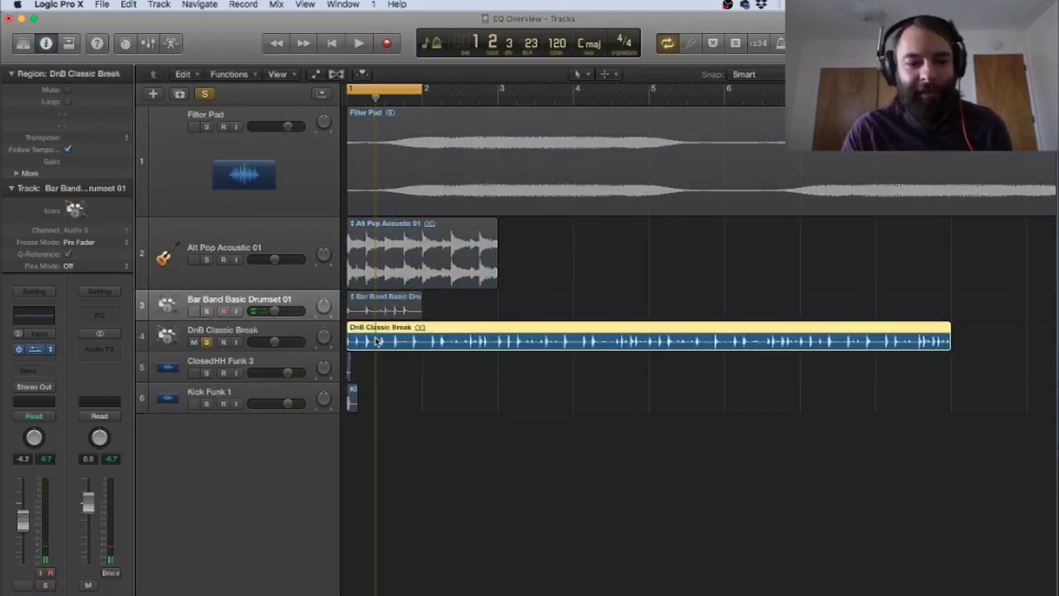
pyautogui.press('u')
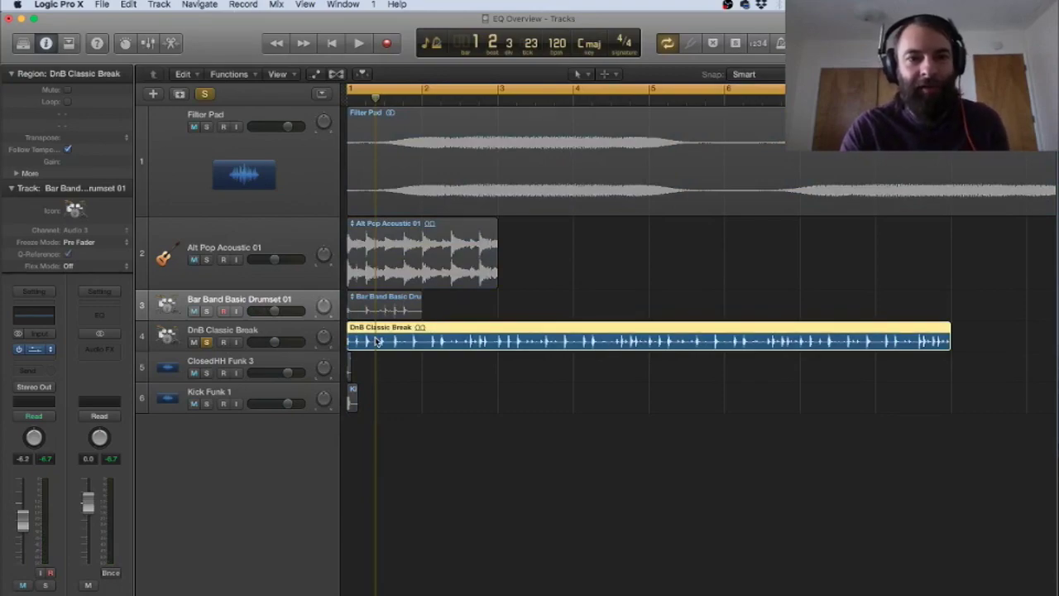
pyautogui.press('space')
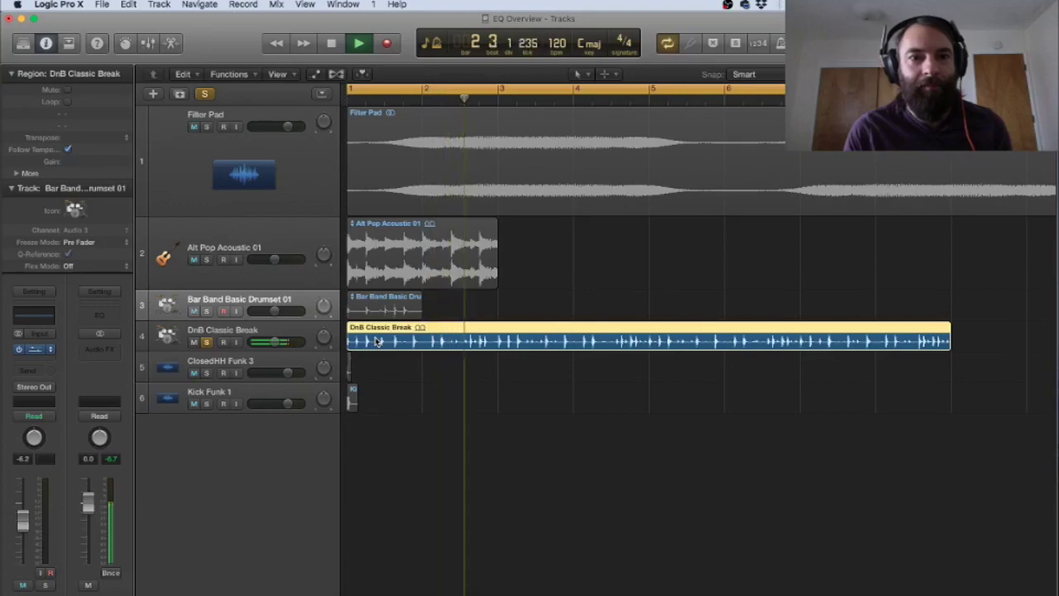
# Step: Open DnB Classic Break's Channel EQ with the analyzer, sweep a boost and compare it on and off
pyautogui.click(222, 331)
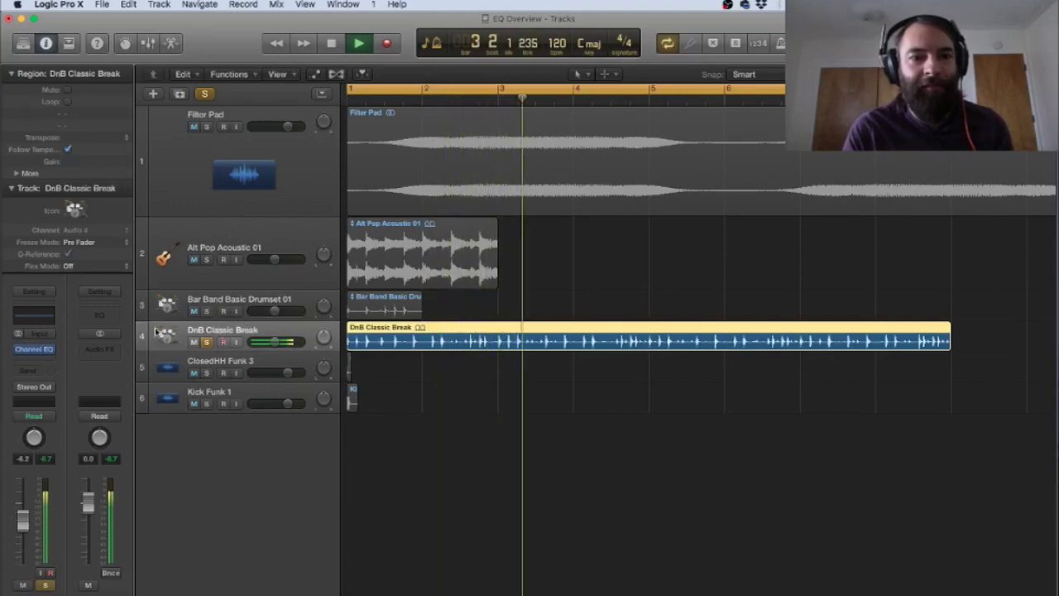
pyautogui.click(33, 312)
pyautogui.click(133, 462)
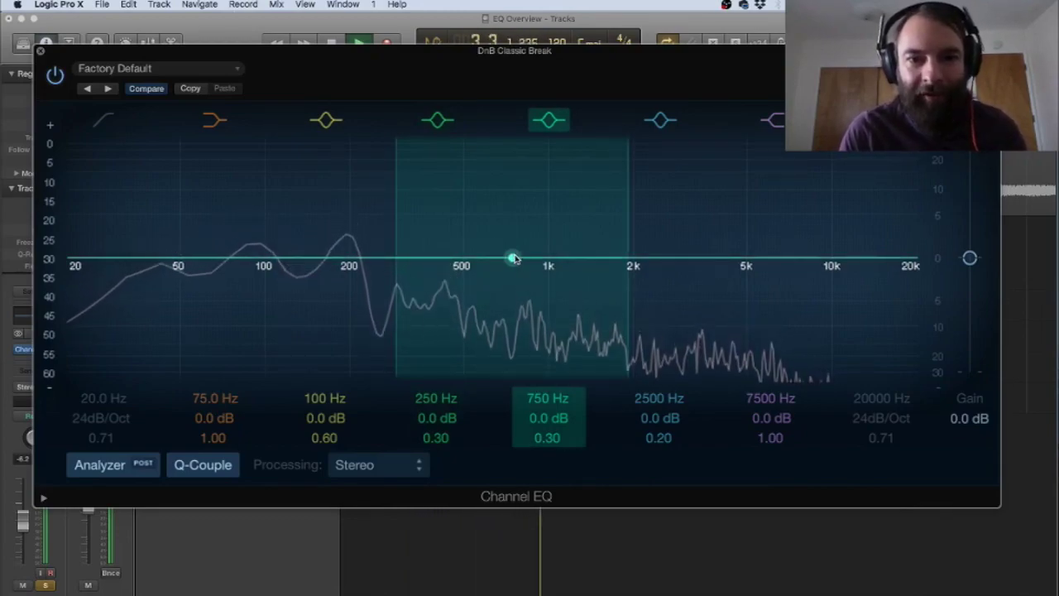
pyautogui.moveTo(514, 259); pyautogui.dragTo(740, 230)
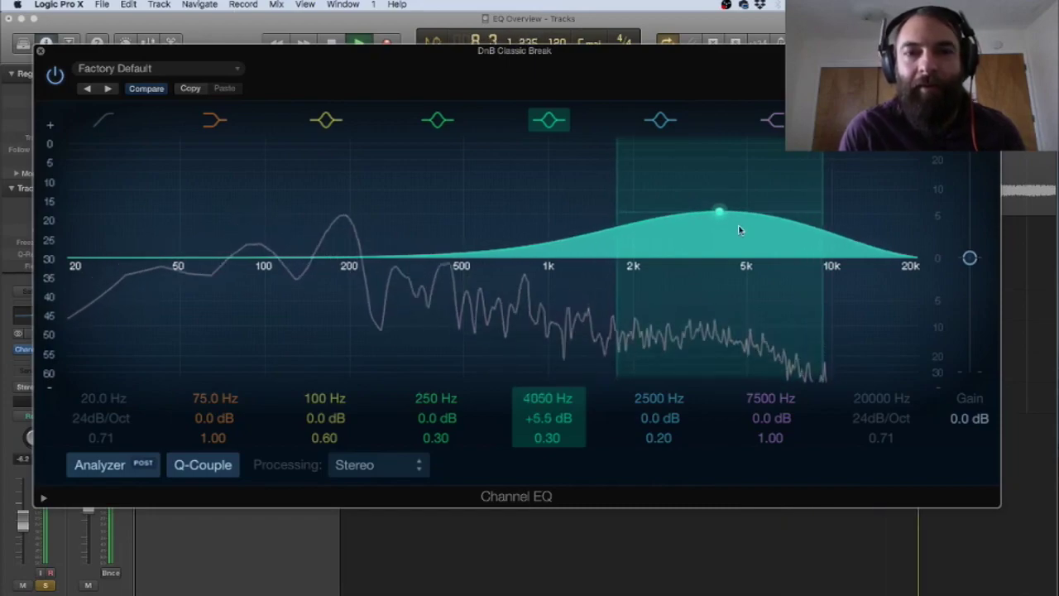
pyautogui.click(551, 121)
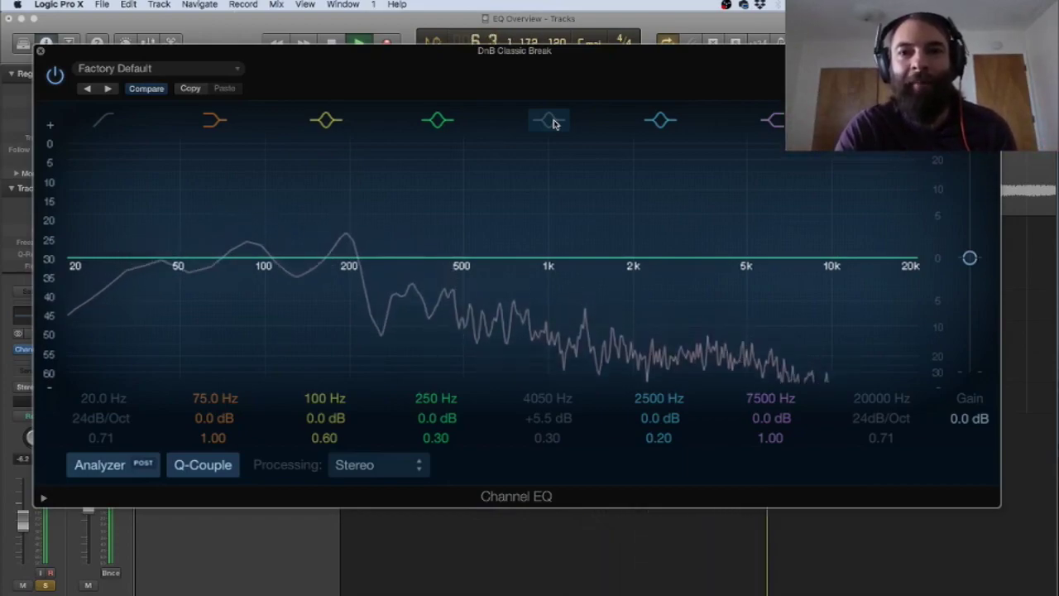
pyautogui.click(553, 122)
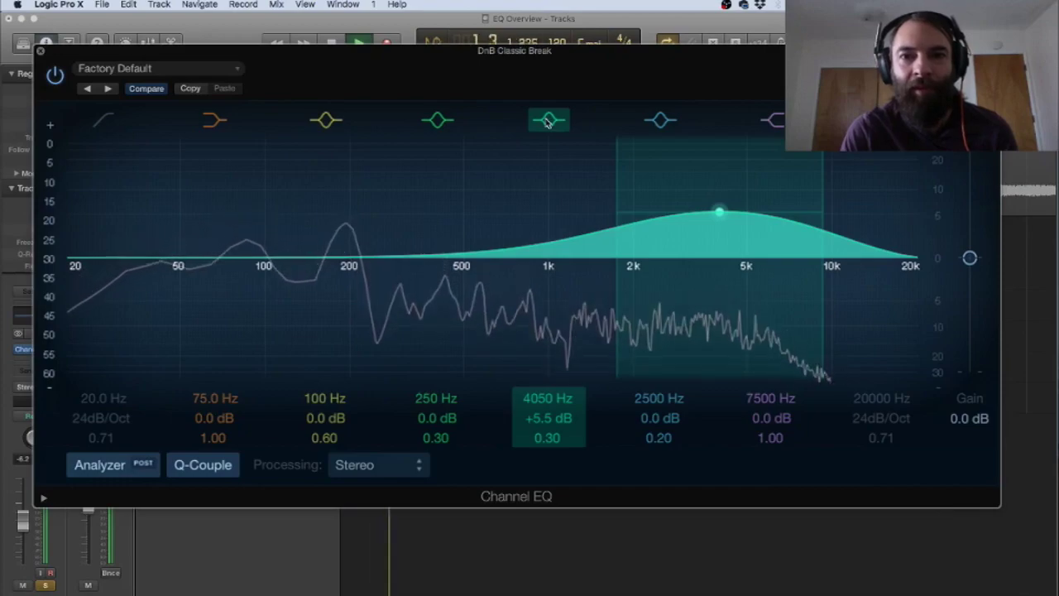
pyautogui.click(549, 121)
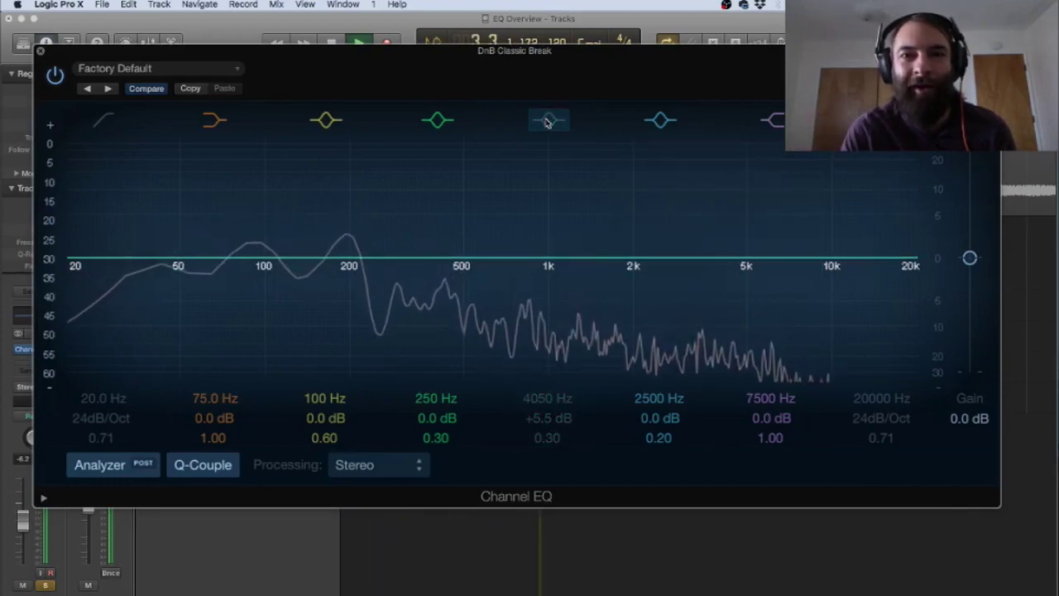
pyautogui.click(549, 121)
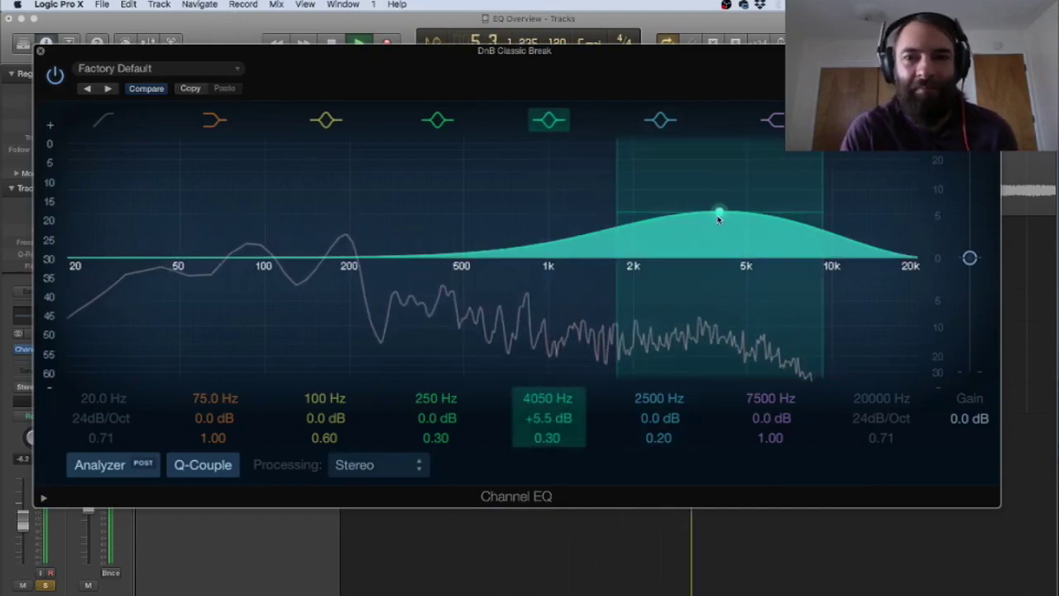
# Step: Sweep the bell boost across the spectrum, finishing at 455 Hz, +12.5 dB
pyautogui.moveTo(719, 212); pyautogui.dragTo(289, 157)
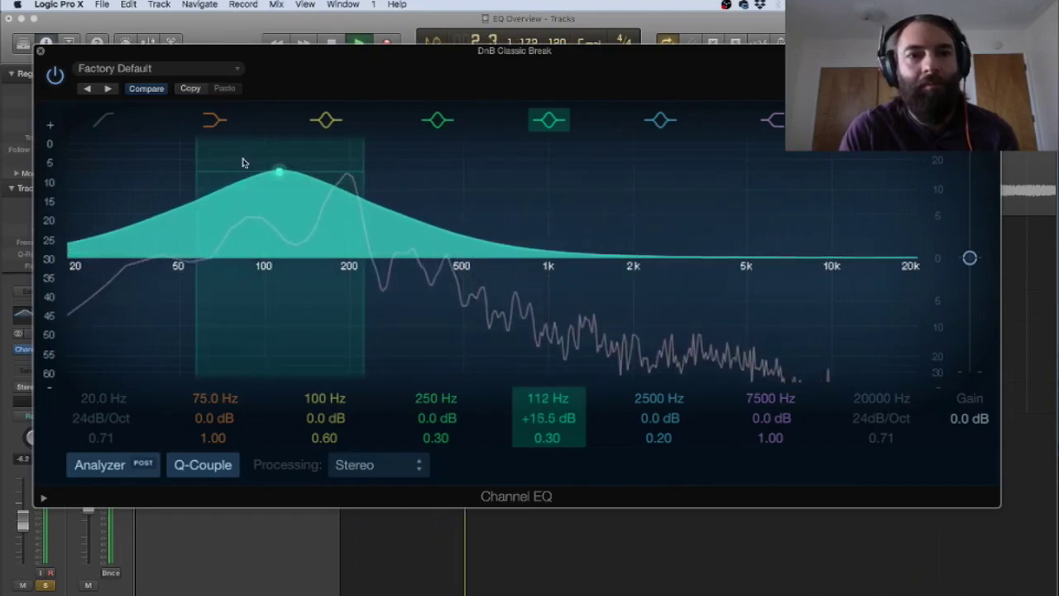
pyautogui.moveTo(243, 162); pyautogui.dragTo(749, 225)
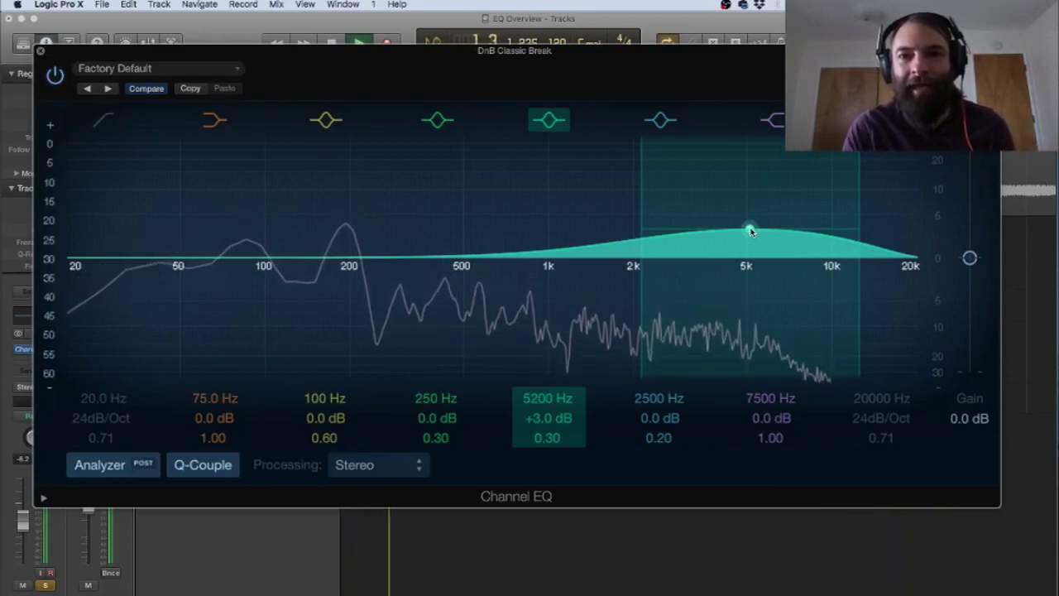
pyautogui.moveTo(750, 231); pyautogui.dragTo(429, 182)
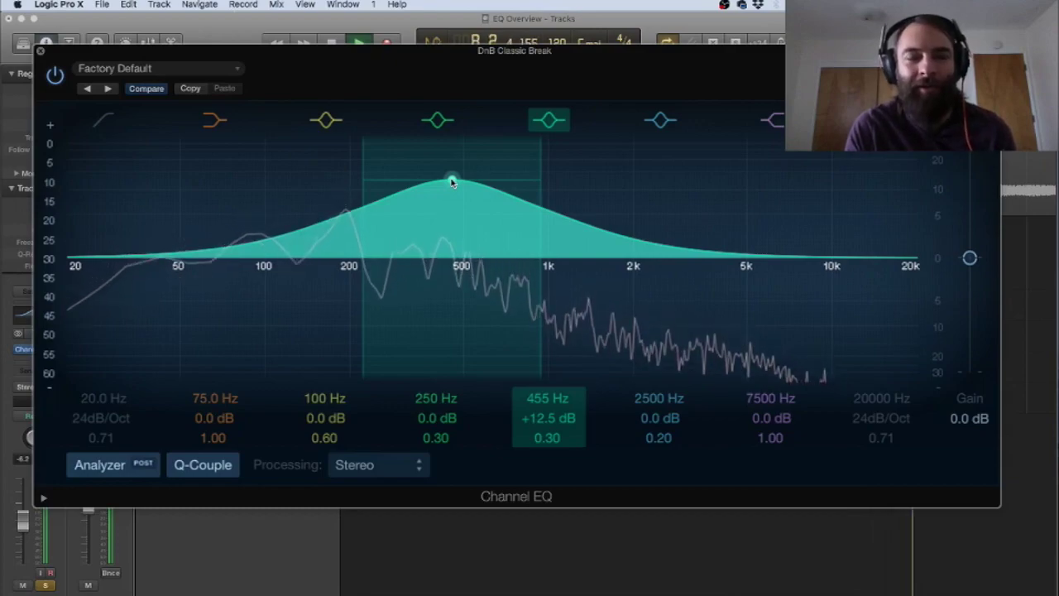
# Step: Turn the bell into a -12.5 dB cut, compare it on and off, sweep it, and end flat at 4450 Hz
pyautogui.moveTo(452, 182); pyautogui.dragTo(433, 312)
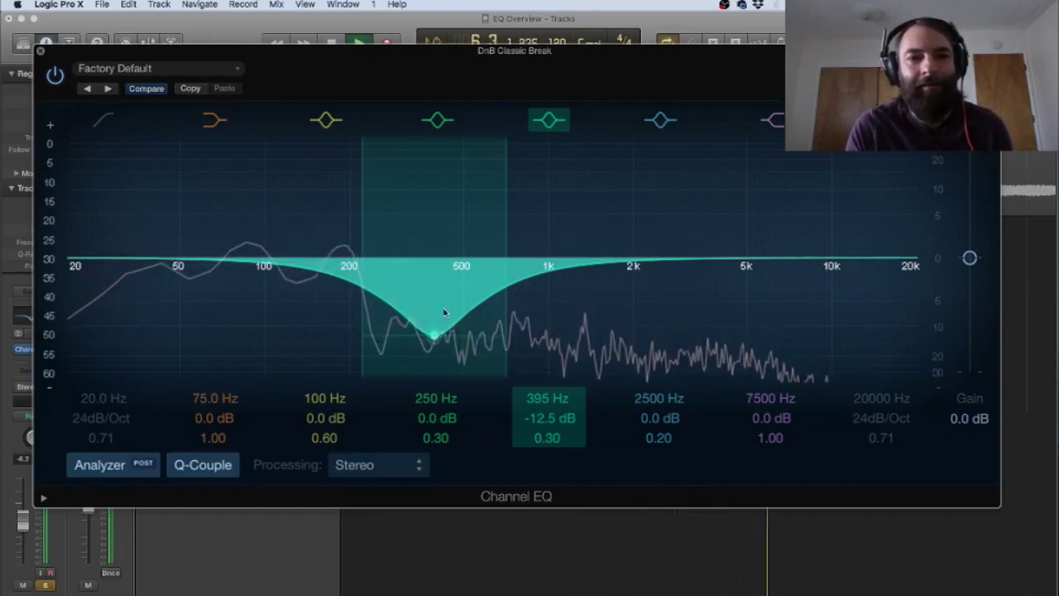
pyautogui.click(548, 121)
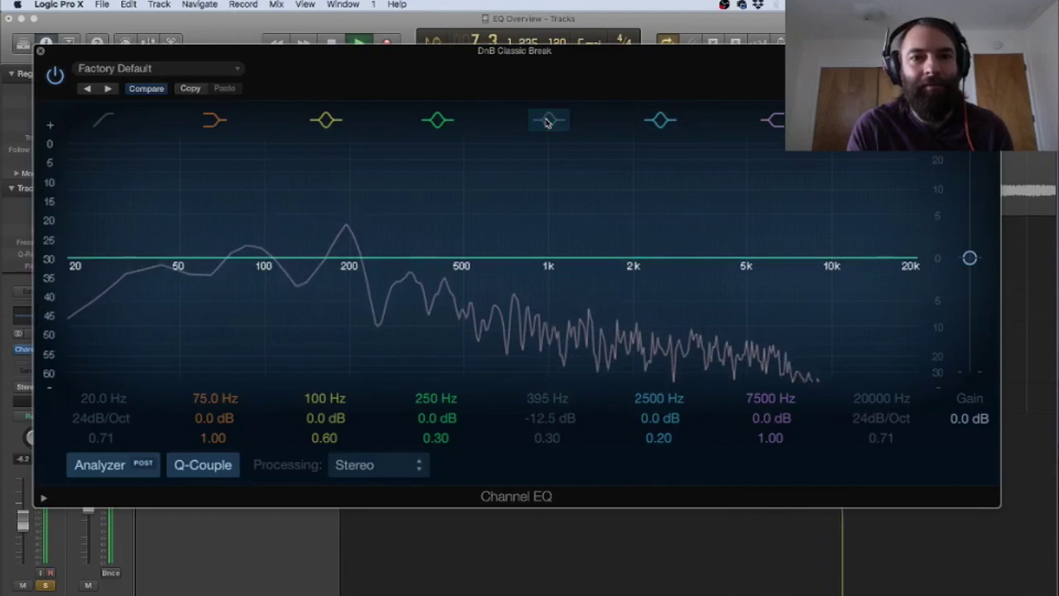
pyautogui.click(548, 121)
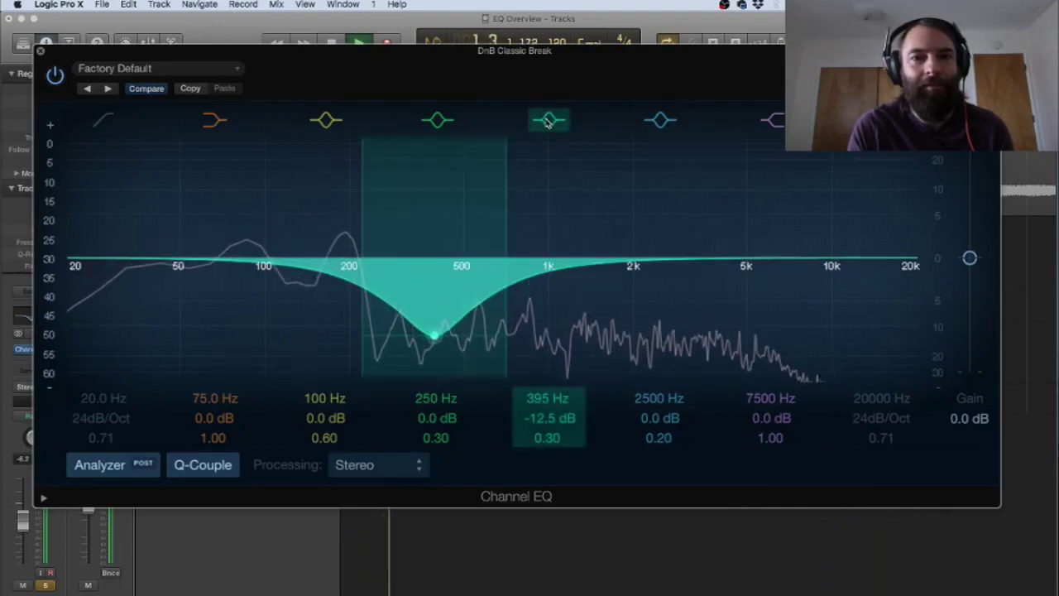
pyautogui.click(548, 121)
pyautogui.click(548, 121)
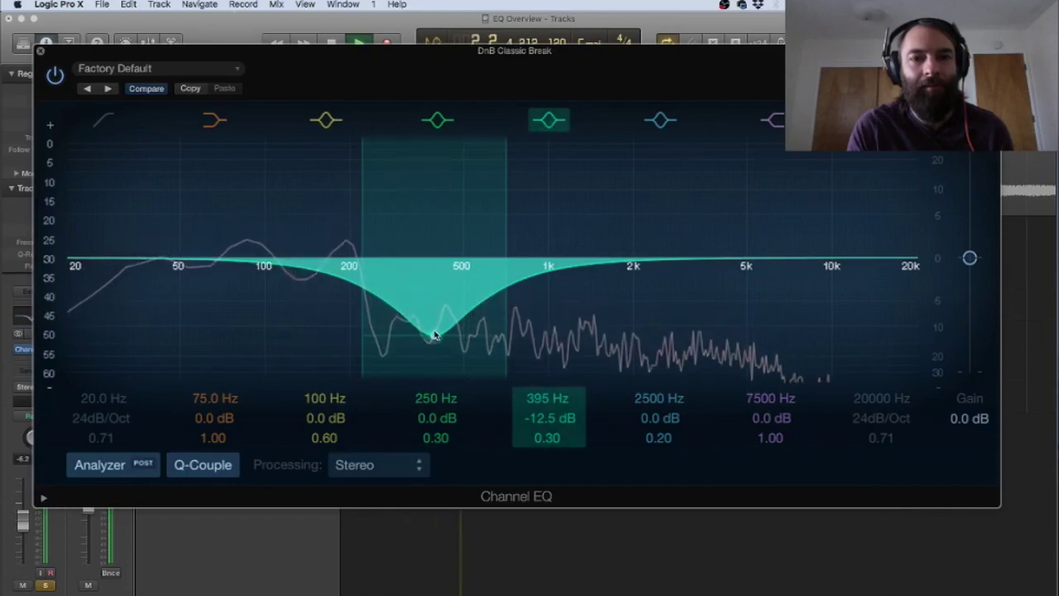
pyautogui.moveTo(434, 335); pyautogui.dragTo(754, 263)
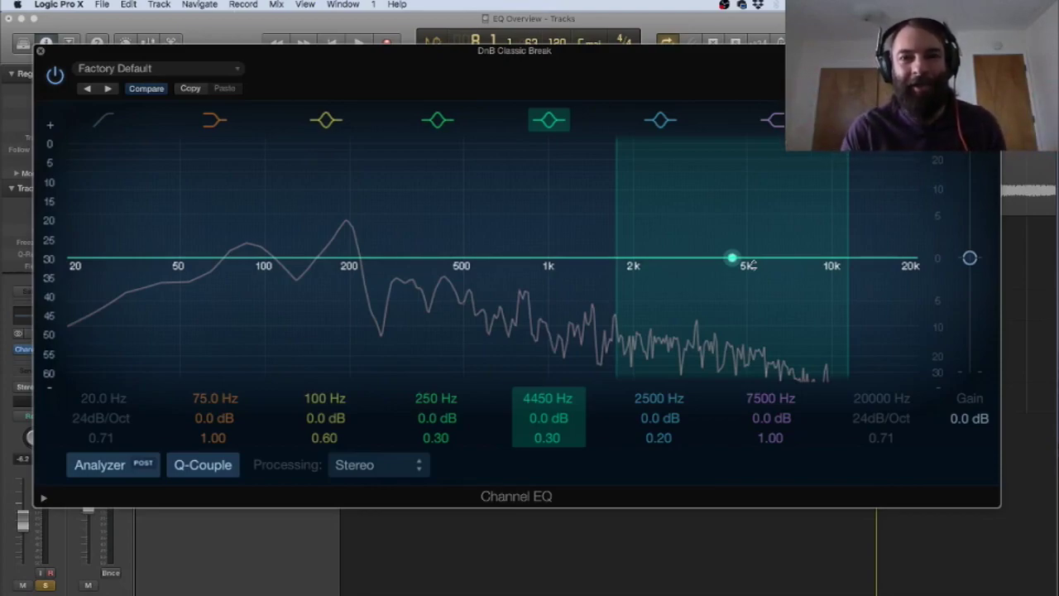
# Step: Close the EQ, clear the peak indicators and move the solo from DnB Classic Break to ClosedHH Funk 3
pyautogui.click(42, 51)
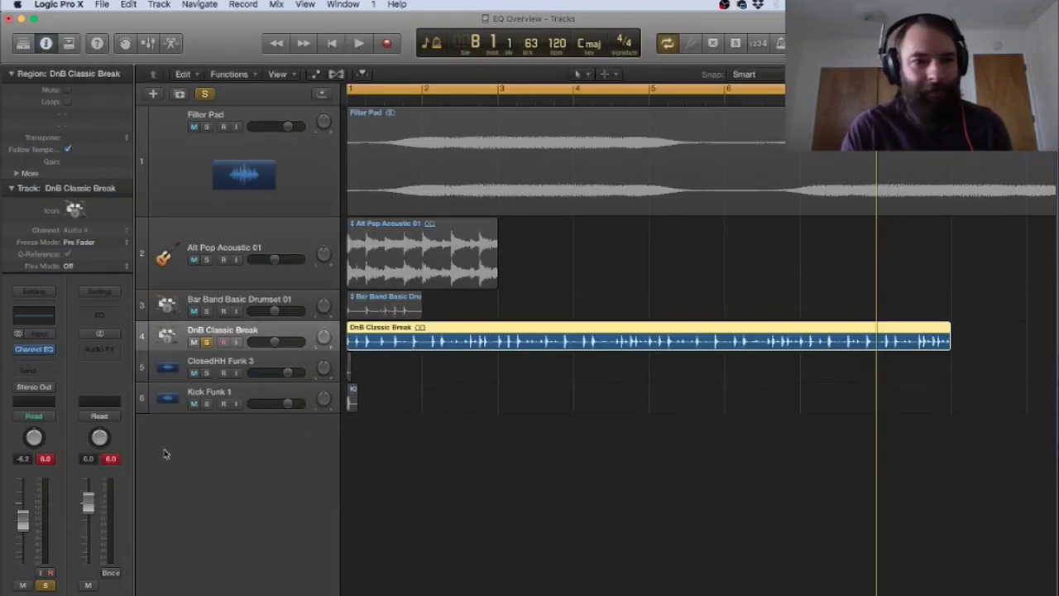
pyautogui.click(117, 459)
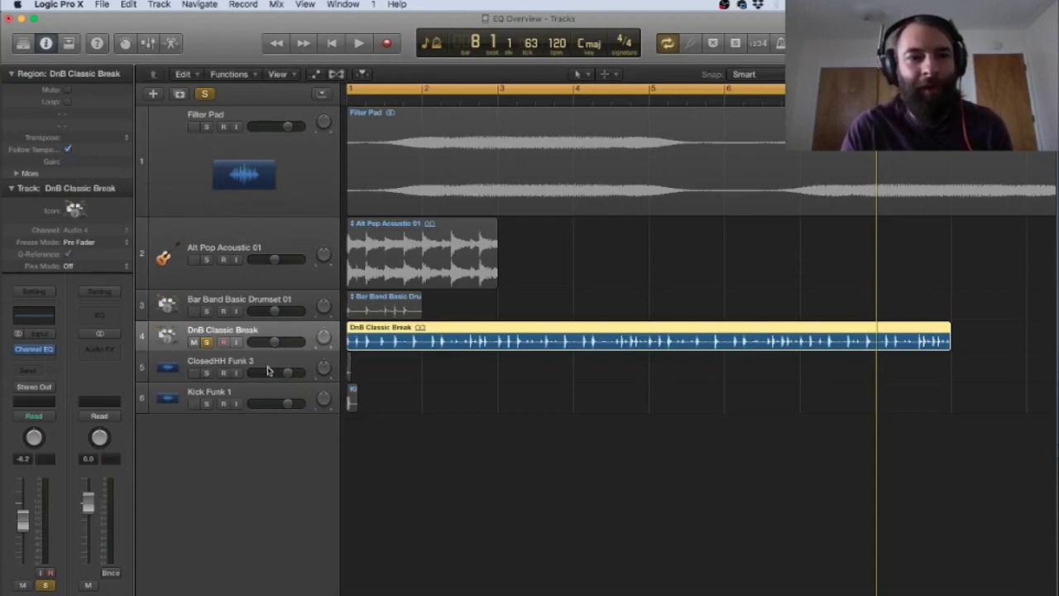
pyautogui.click(206, 342)
pyautogui.click(235, 367)
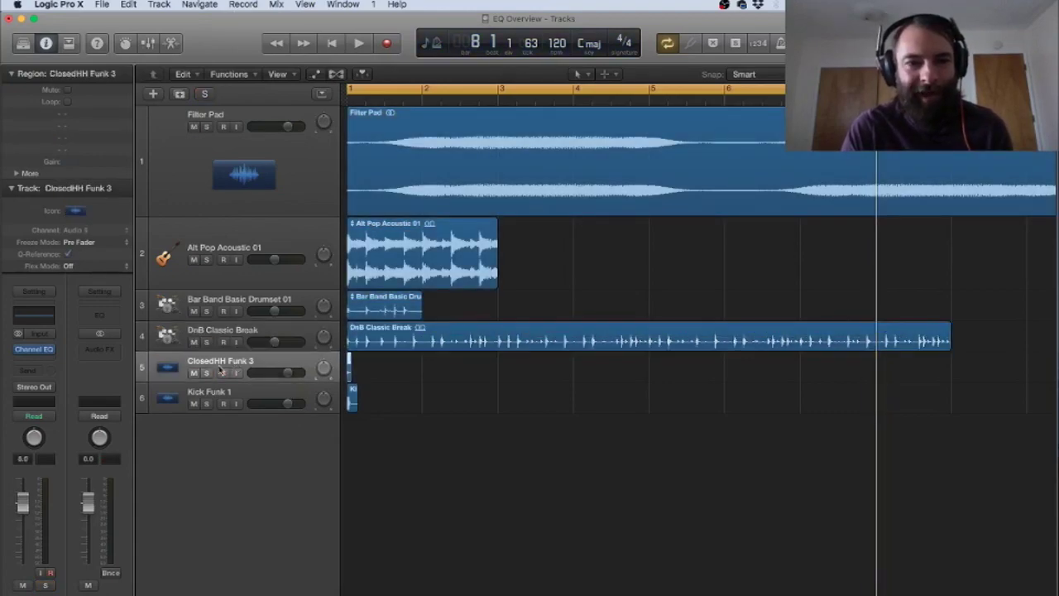
pyautogui.click(207, 373)
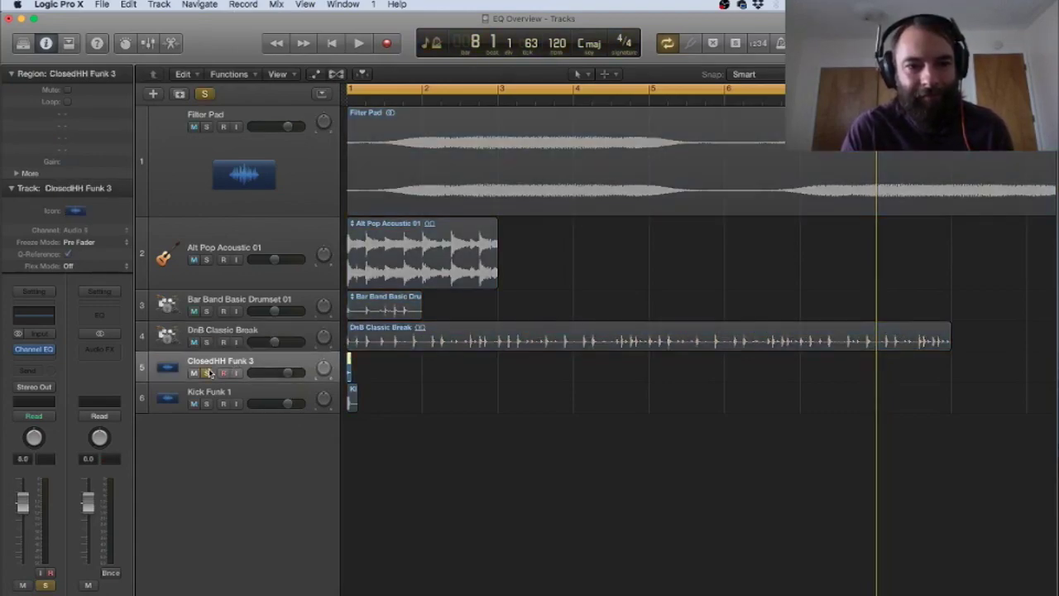
# Step: Zoom to the ClosedHH Funk 3 region, loop it with a cycle range, play it and bring up its Channel EQ
pyautogui.click(354, 361)
pyautogui.press('z')
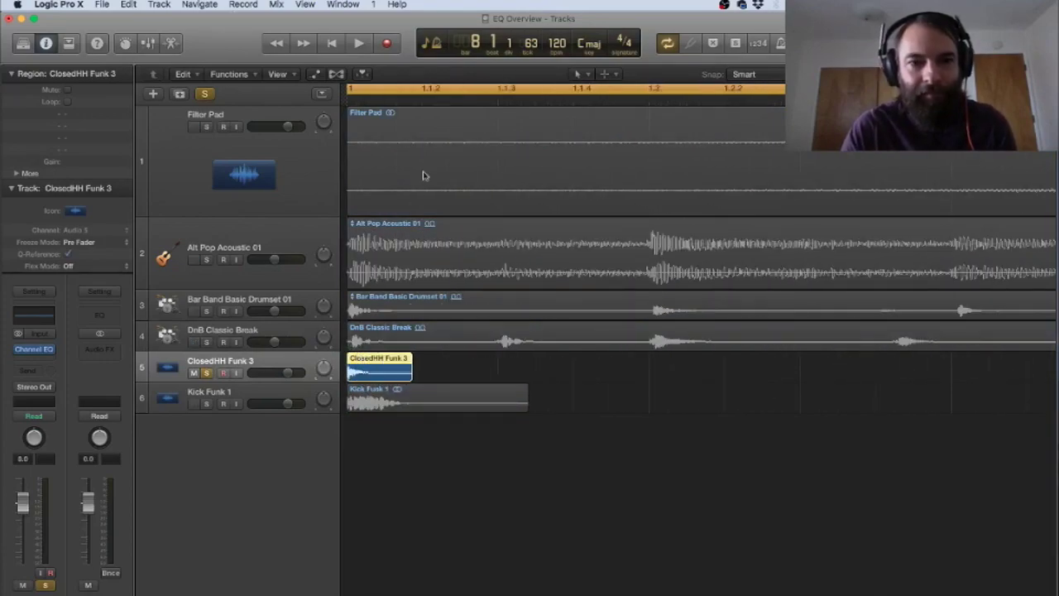
pyautogui.click(432, 89)
pyautogui.moveTo(351, 89); pyautogui.dragTo(648, 92)
pyautogui.press('space')
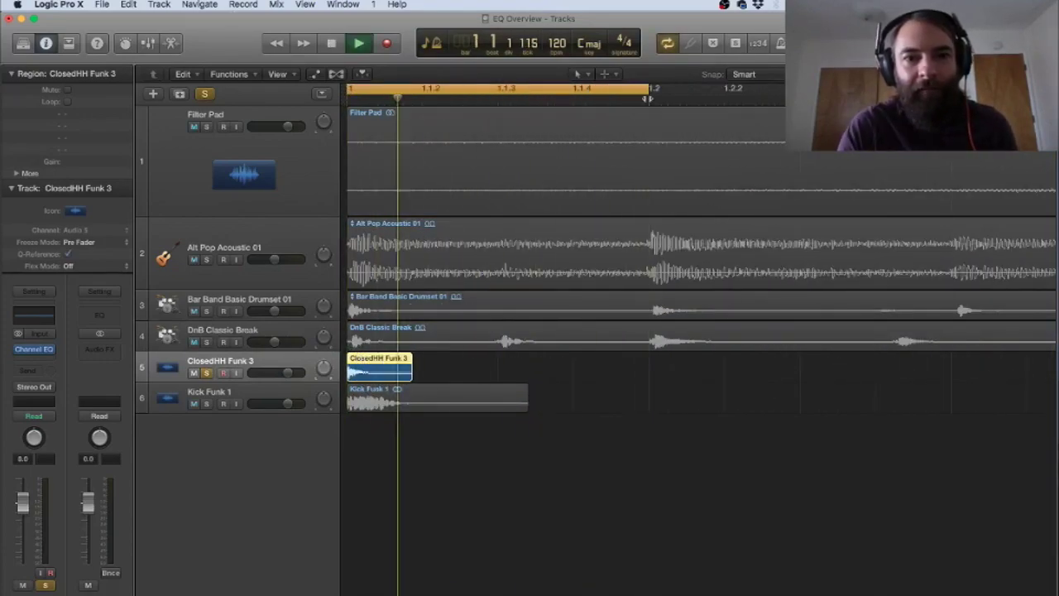
pyautogui.click(49, 322)
# Step: Turn on the hi-hat EQ's analyzer and play the loop to see its high-frequency spectrum
pyautogui.click(99, 468)
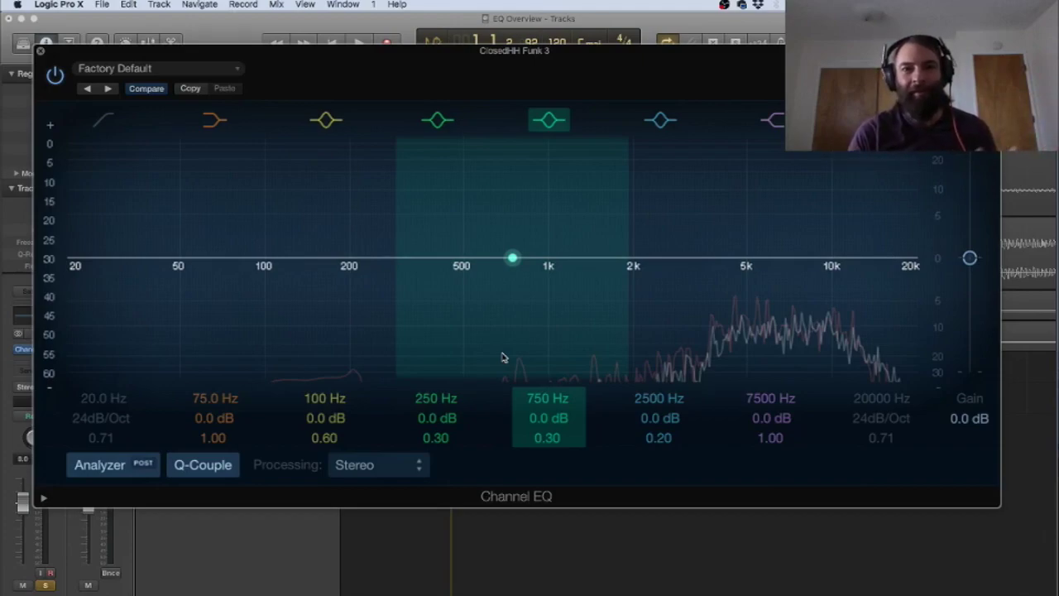
pyautogui.press('space')
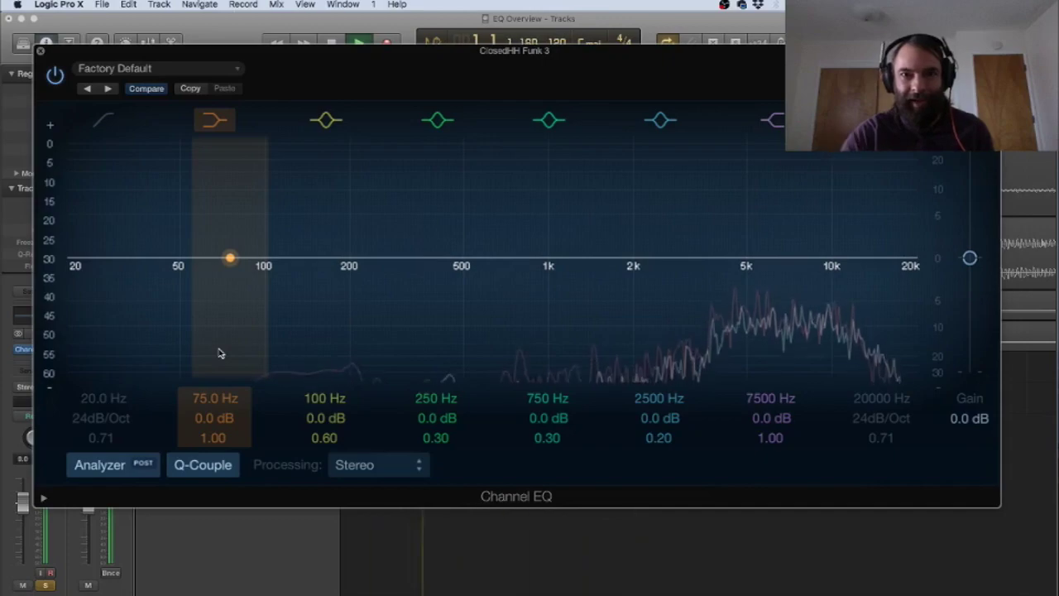
# Step: Enable the low cut, sweep it to 5700 Hz at 24dB/Oct, compare it, then switch it off
pyautogui.click(106, 126)
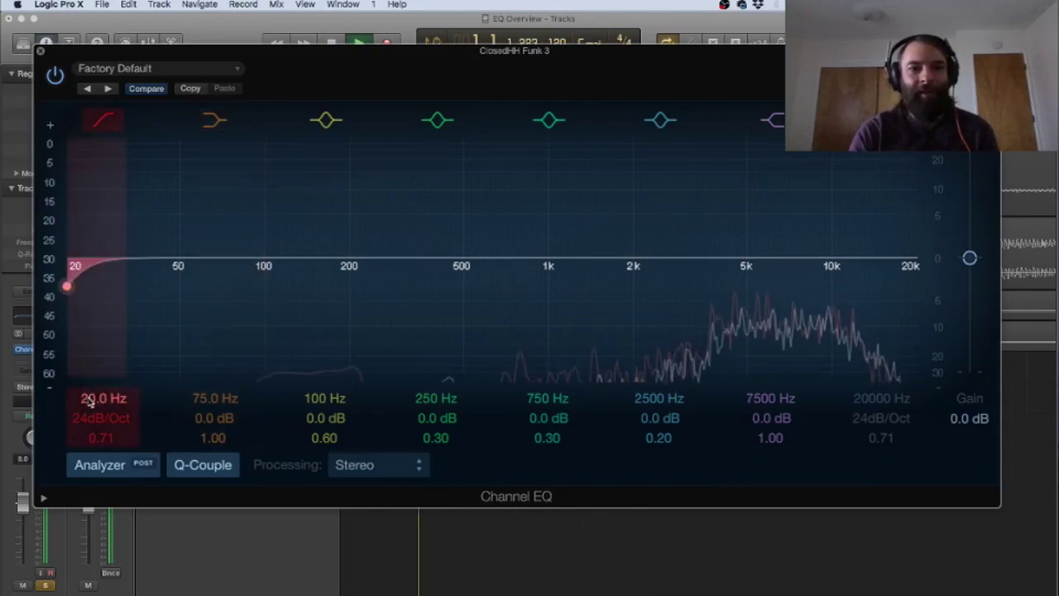
pyautogui.moveTo(89, 401); pyautogui.dragTo(90, 285)
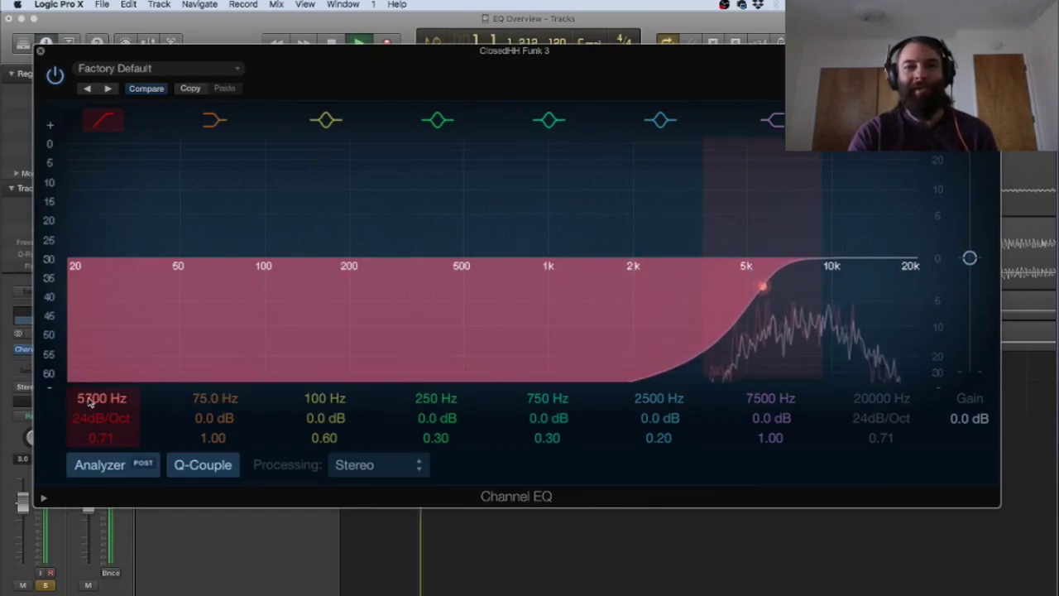
pyautogui.click(97, 121)
pyautogui.click(96, 120)
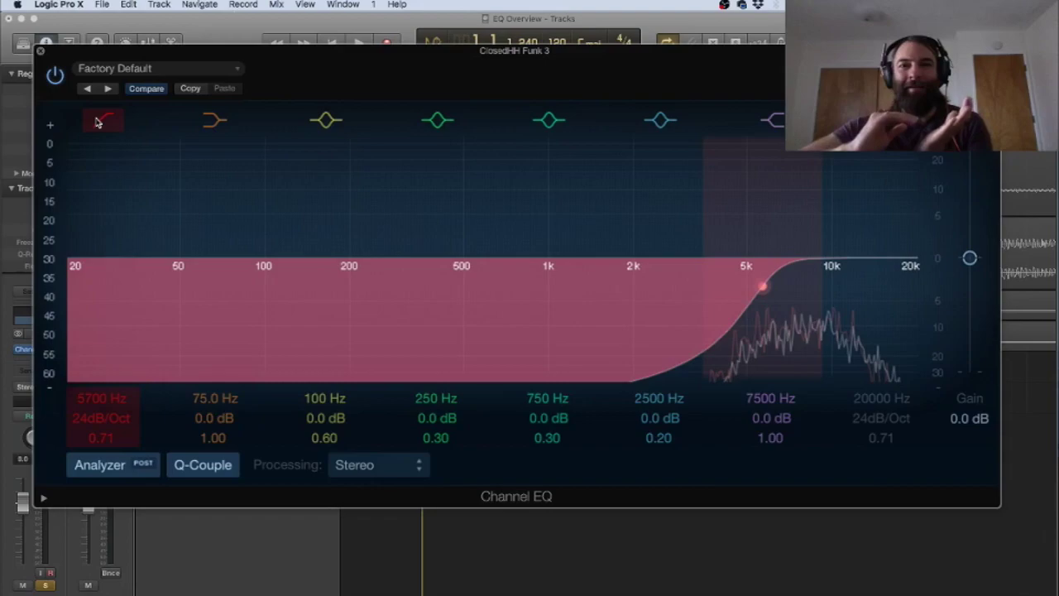
pyautogui.click(102, 121)
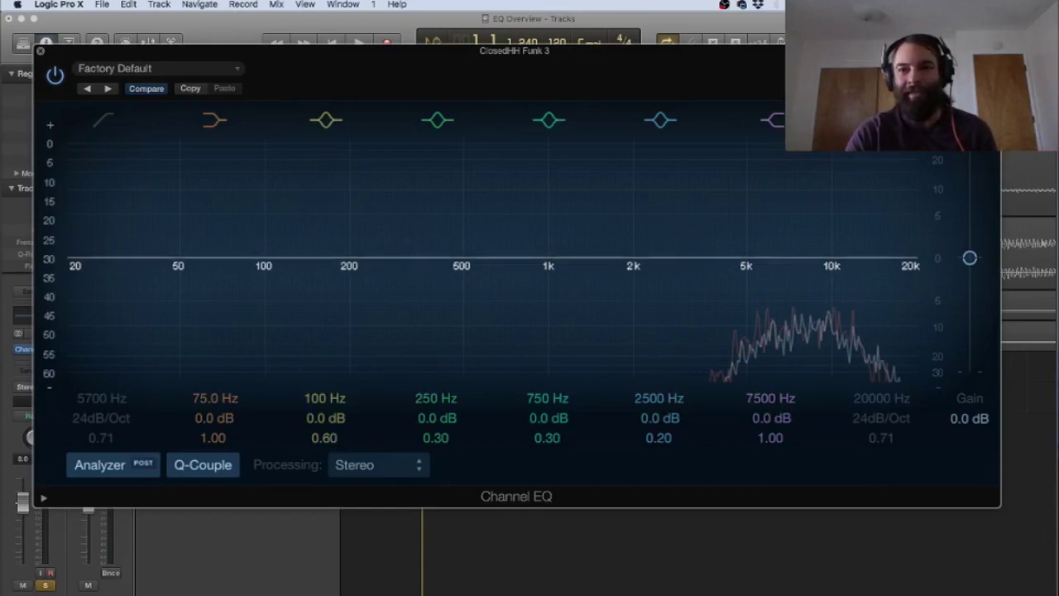
# Step: Play the ClosedHH Funk 3 loop and lower its High Cut filter from 20000 Hz to 7100 Hz
pyautogui.press('space')
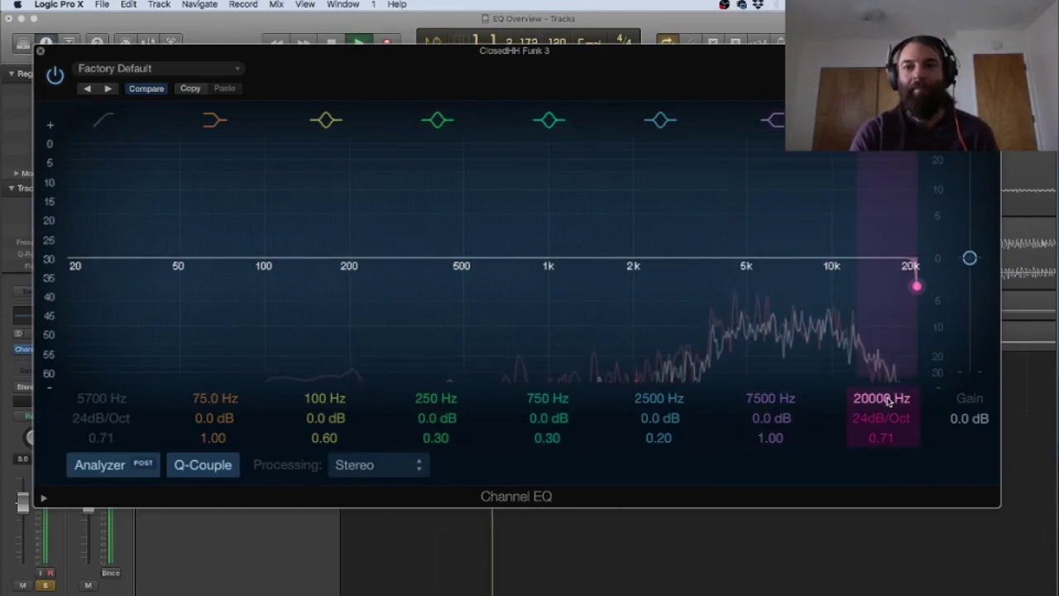
pyautogui.moveTo(917, 286); pyautogui.dragTo(789, 287)
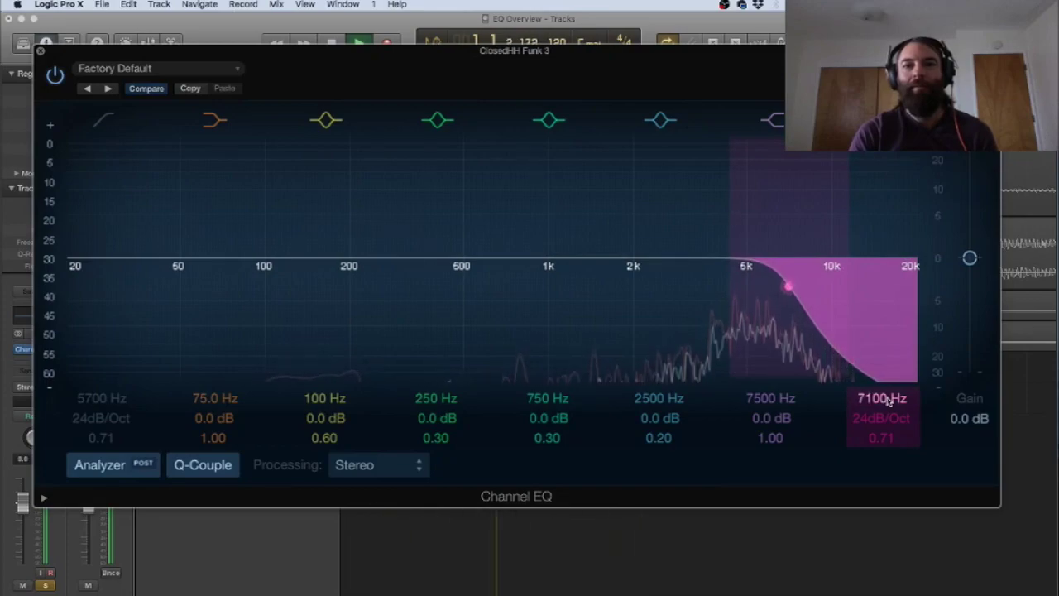